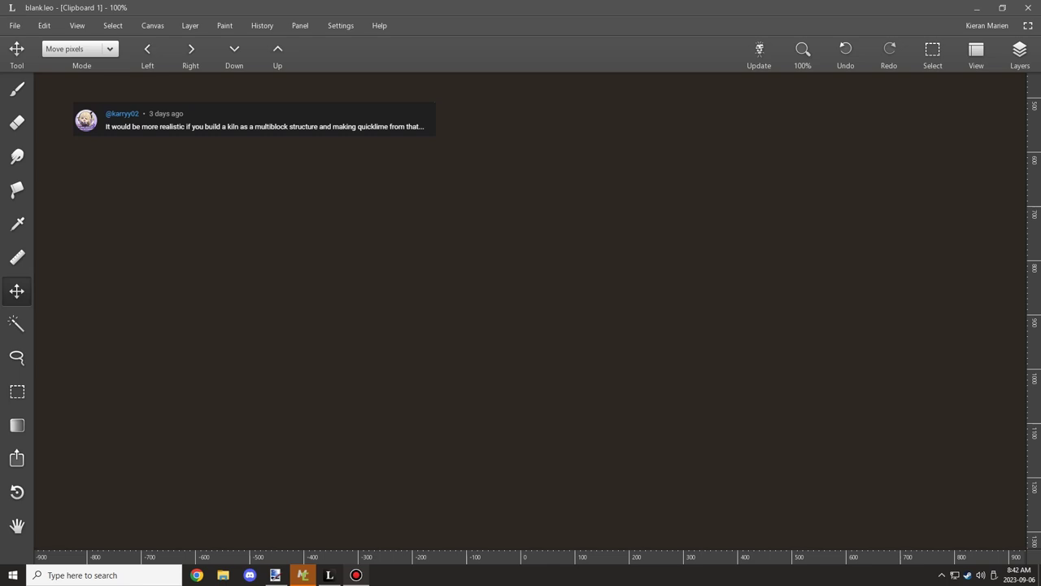
Brush a white square below the pasted comment and divide it into five columns.
key("b")
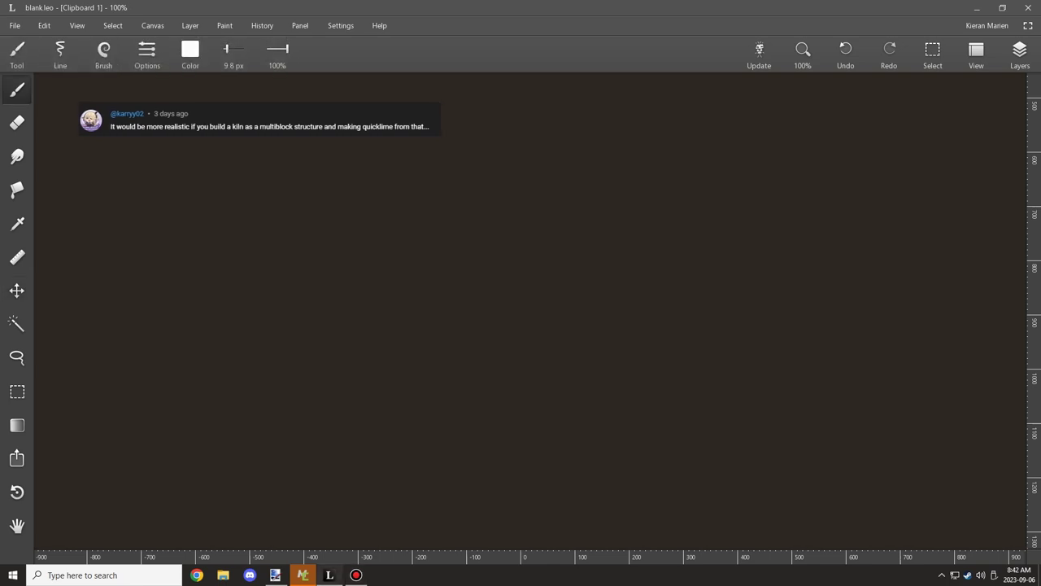
mouse_move(200, 238)
left_mouse_down()
mouse_move(188, 411)
mouse_move(318, 426)
mouse_move(394, 430)
mouse_move(399, 253)
mouse_move(207, 236)
mouse_move(242, 409)
left_mouse_up()
key("ctrl+z")
left_click_drag(232, 241, 223, 418)
left_click_drag(271, 241, 268, 412)
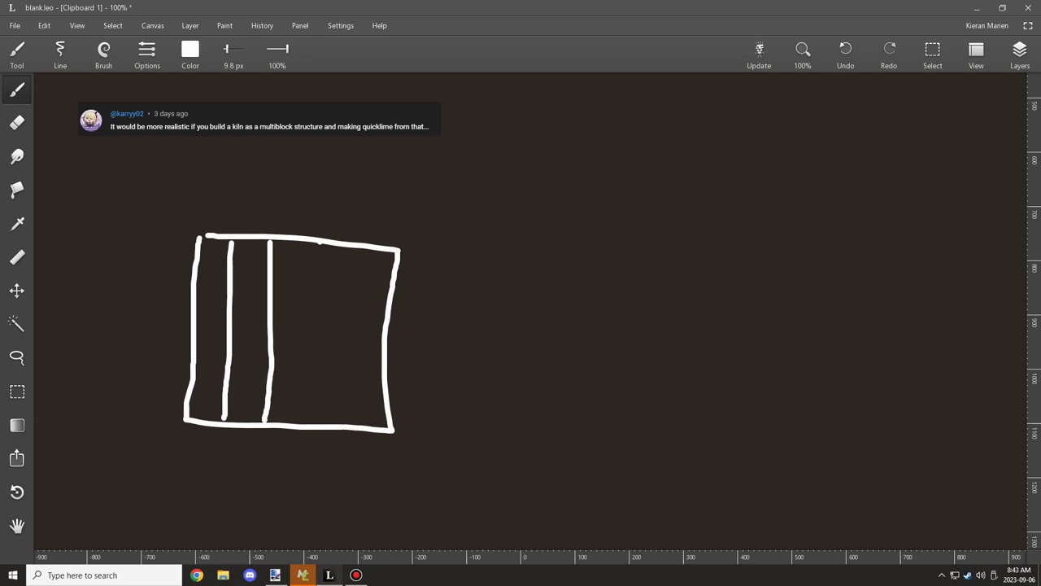
left_click_drag(319, 242, 309, 413)
left_click_drag(356, 248, 347, 407)
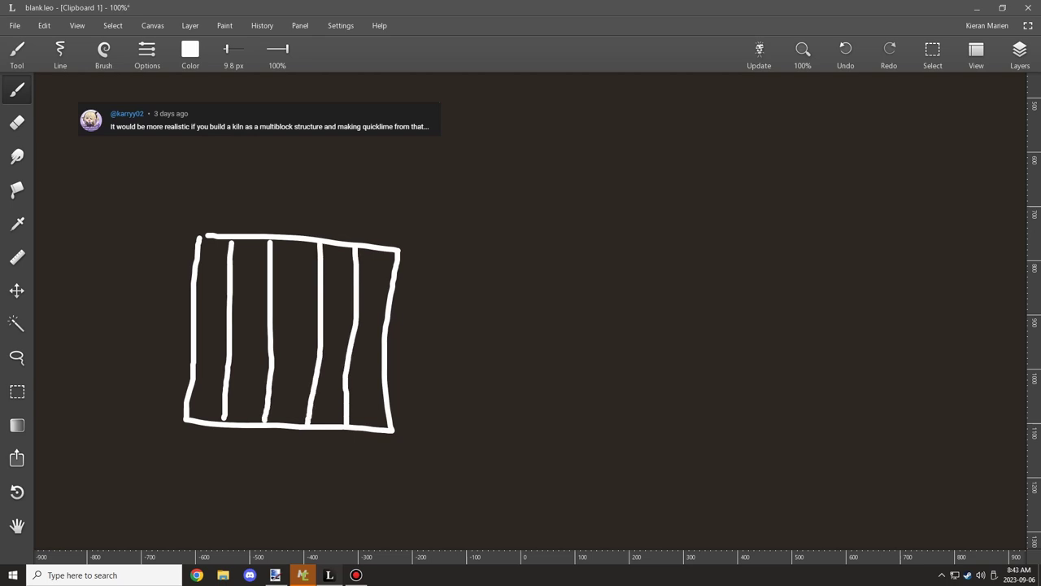
Brush three horizontal lines across the square to split it into four rows.
left_click_drag(194, 374, 384, 381)
left_click_drag(193, 327, 384, 339)
left_click_drag(195, 279, 394, 289)
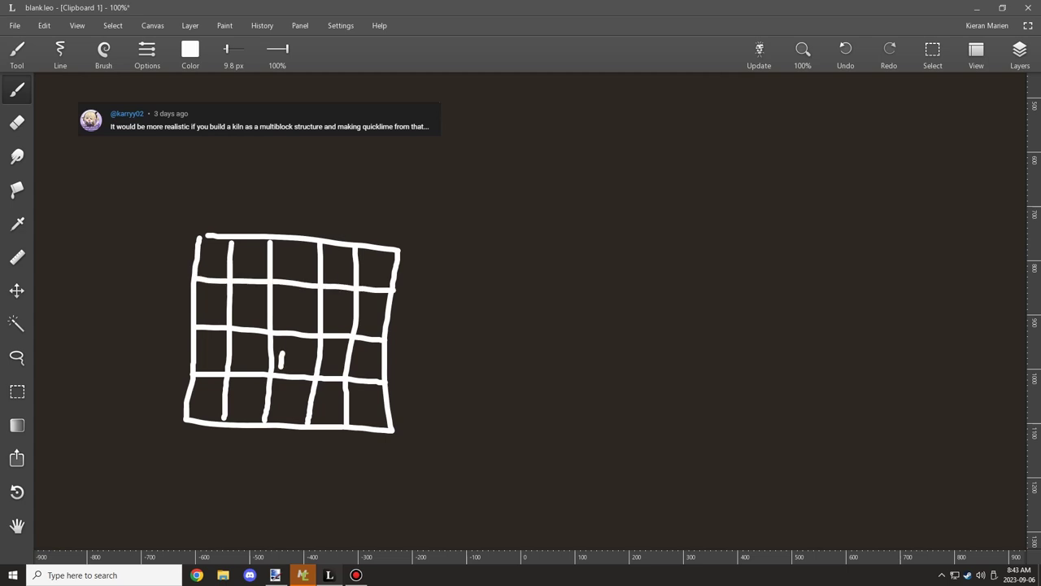
Mark a block in the grid with a small door symbol, dashes down the fourth column, cell marks and outer boundary ticks.
left_click_drag(281, 353, 309, 371)
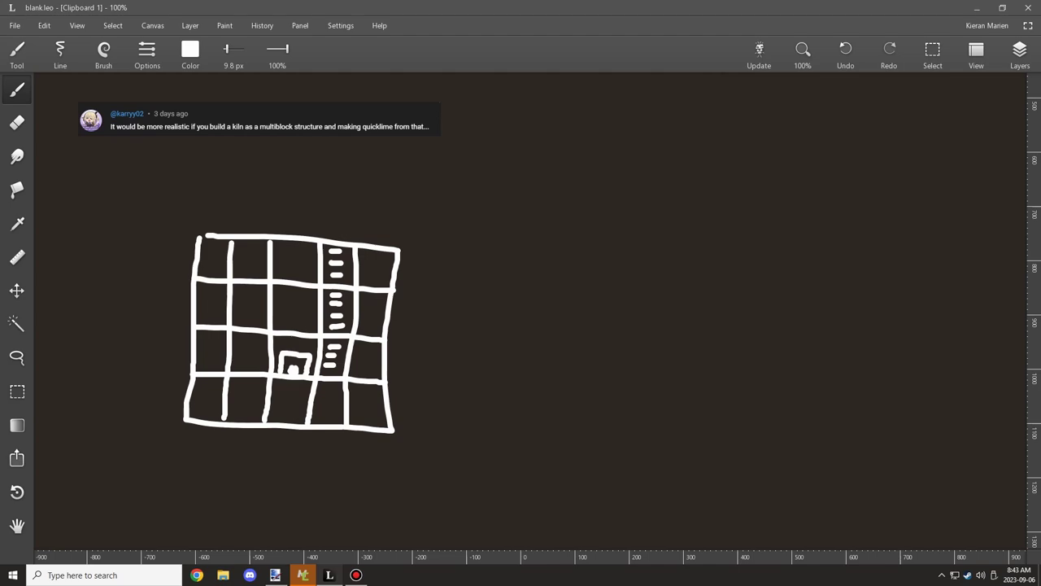
key("ctrl+z")
key("ctrl+z")
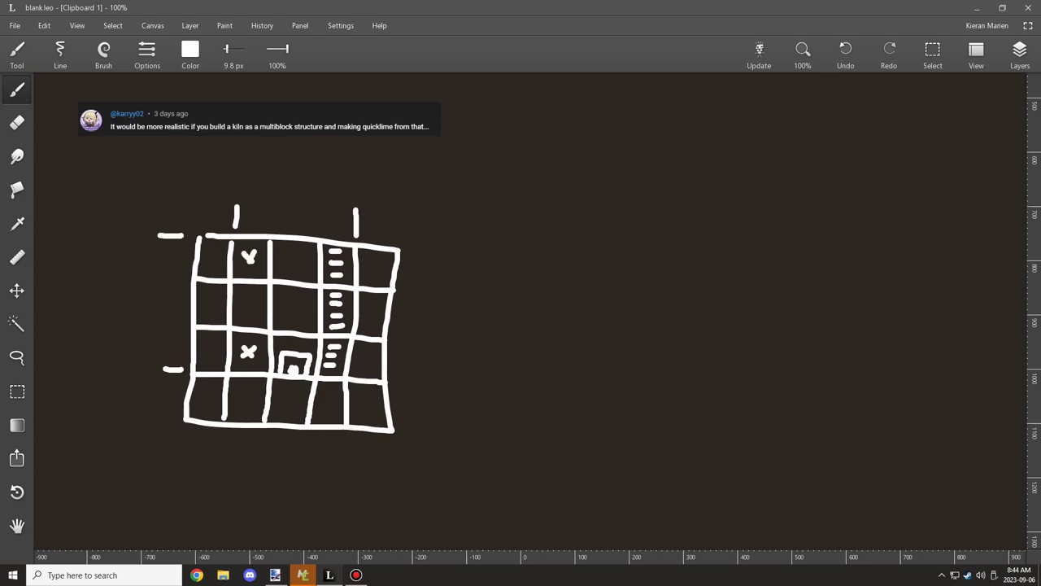
Draw a curved arrow from the grid across the canvas and a three-by-three crafting grid beneath its head.
mouse_move(258, 227)
left_mouse_down()
mouse_move(365, 172)
mouse_move(652, 205)
left_mouse_up()
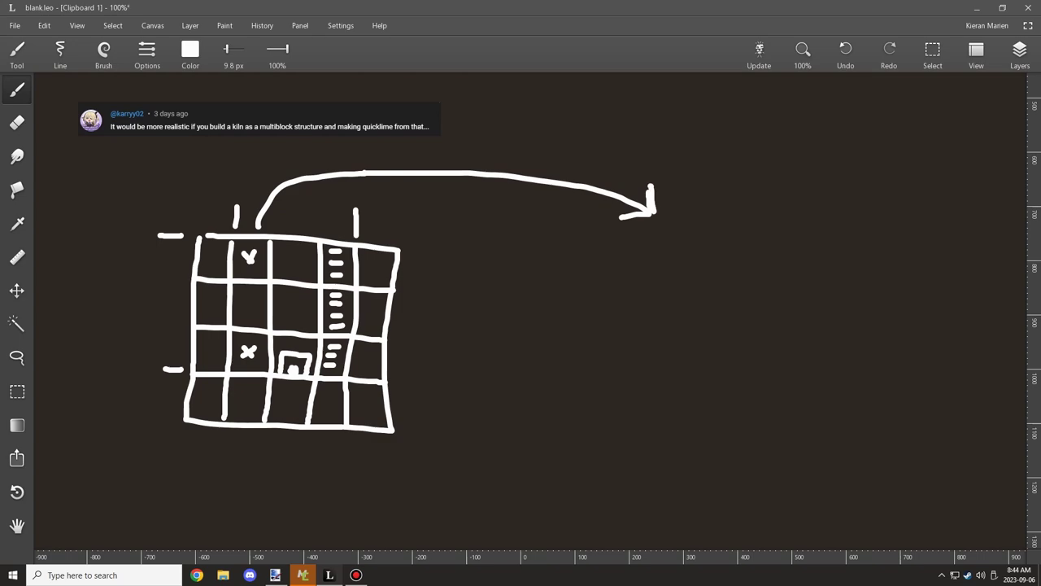
mouse_move(645, 261)
left_mouse_down()
mouse_move(753, 307)
mouse_move(759, 376)
mouse_move(643, 363)
mouse_move(763, 381)
left_mouse_up()
left_click_drag(673, 263, 683, 379)
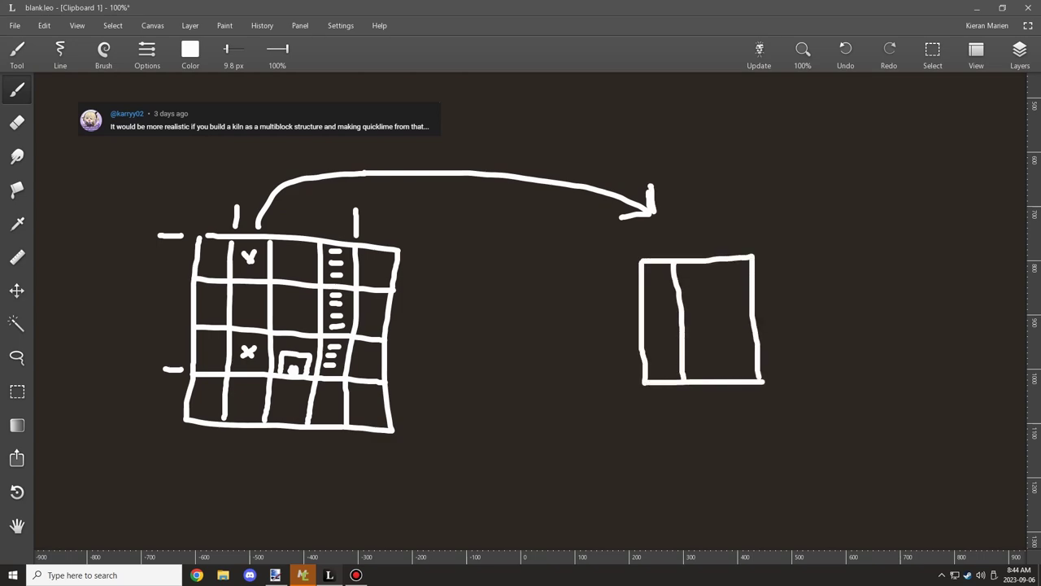
left_click_drag(710, 264, 718, 379)
left_click_drag(644, 299, 750, 289)
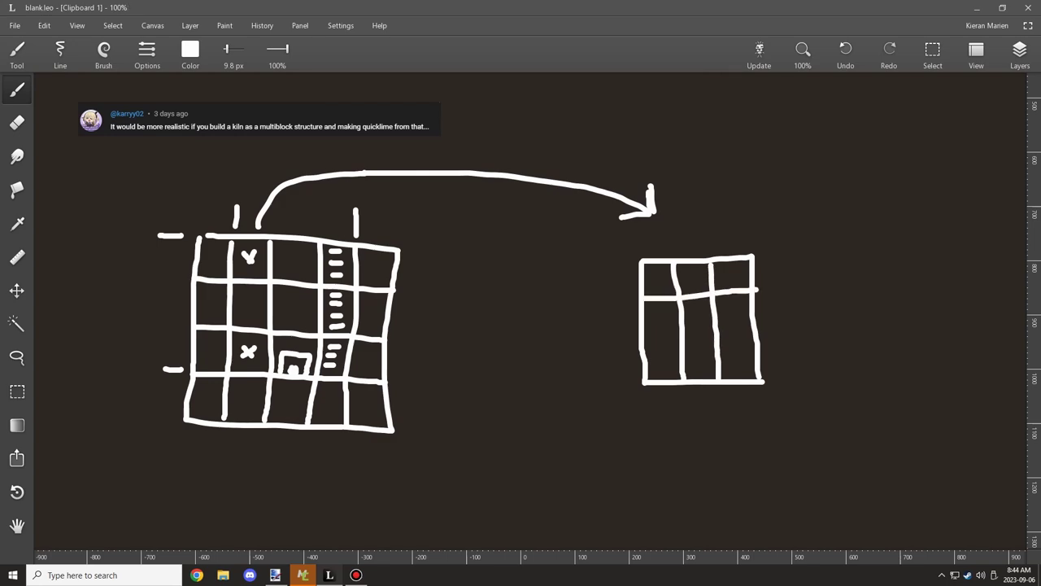
left_click_drag(645, 348, 757, 346)
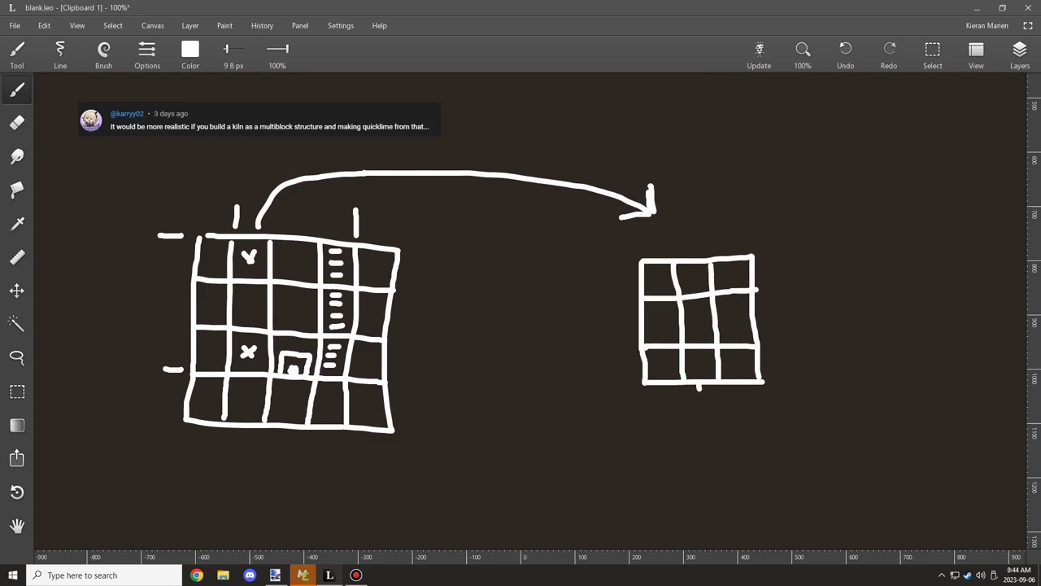
Connect the crafting grid by a line to a small output box and write "out" above it.
mouse_move(698, 387)
left_mouse_down()
mouse_move(828, 456)
mouse_move(932, 456)
mouse_move(961, 326)
mouse_move(901, 342)
mouse_move(931, 379)
left_mouse_up()
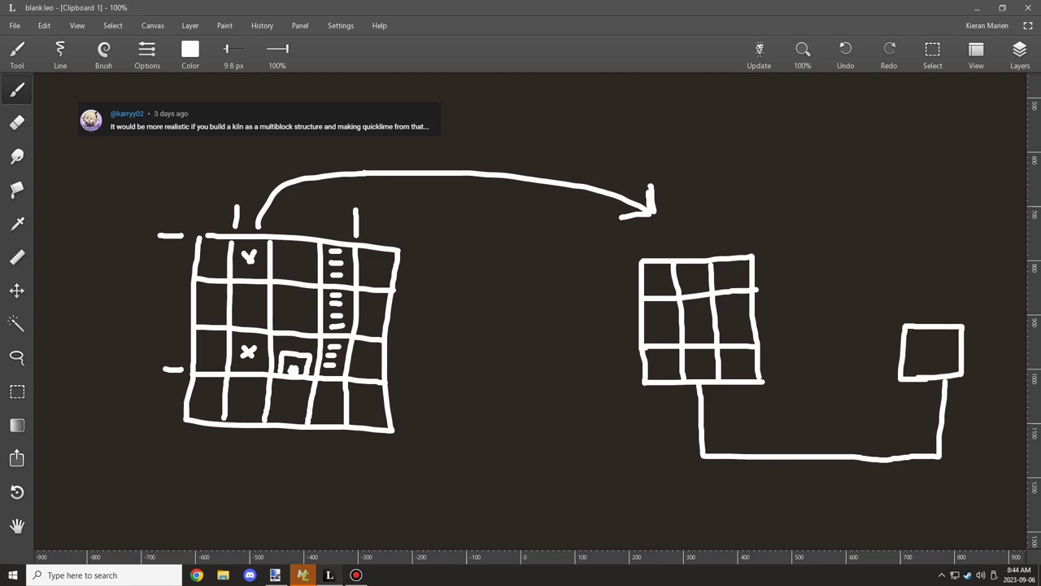
left_click_drag(908, 280, 931, 291)
left_click_drag(945, 275, 944, 294)
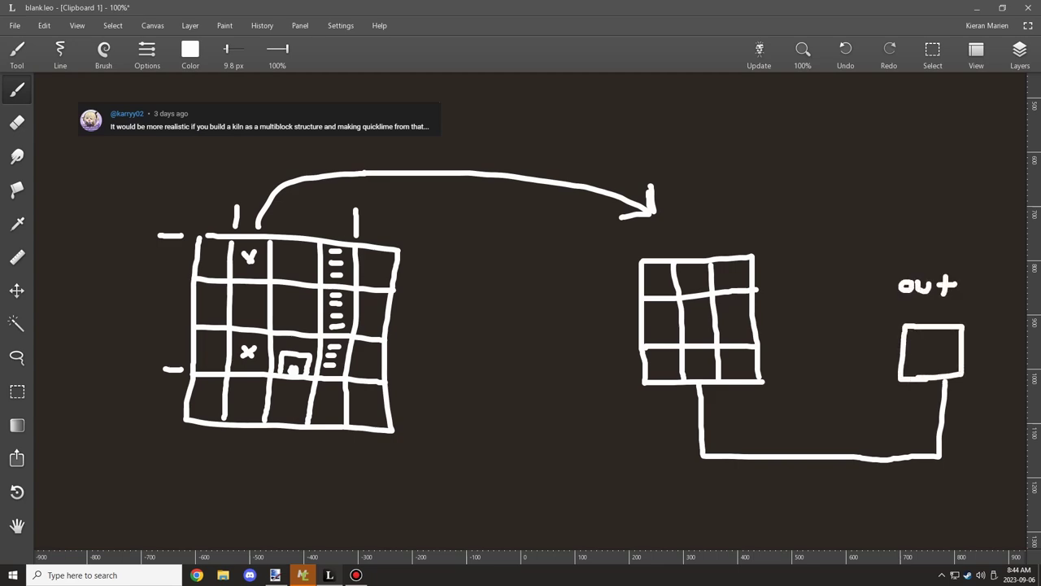
Write the label "craft" above the three-by-three grid.
left_click_drag(680, 225, 692, 236)
left_click_drag(706, 222, 721, 221)
mouse_move(744, 227)
left_mouse_down()
mouse_move(730, 227)
mouse_move(745, 234)
left_mouse_up()
left_click_drag(766, 221, 781, 239)
left_click_drag(776, 230, 788, 229)
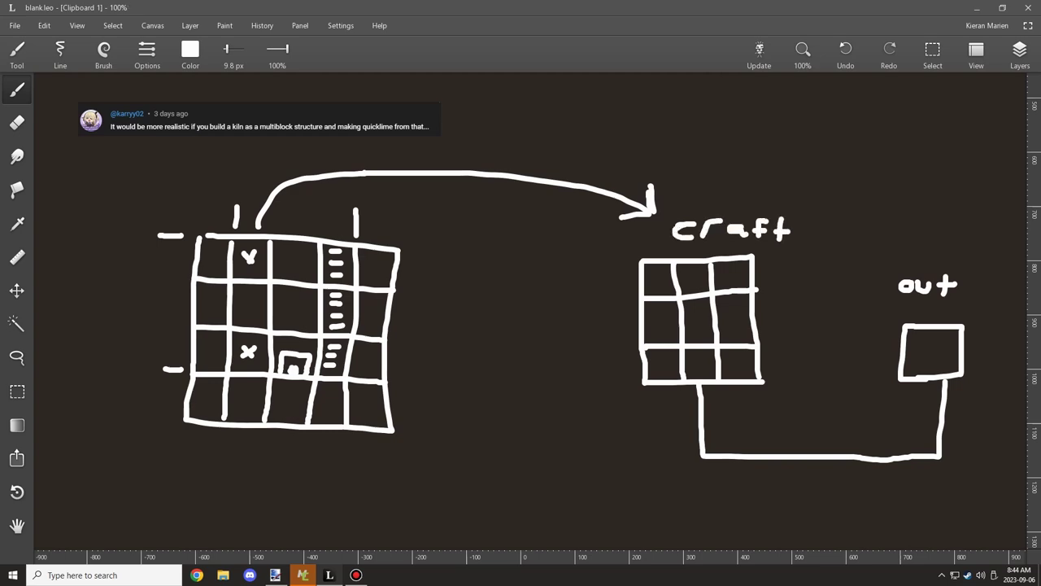
Draw an "on/off" box below the connector and link it to a small node on that line.
scroll(521, 309, "down", 2)
mouse_move(786, 441)
left_mouse_down()
mouse_move(860, 427)
mouse_move(751, 423)
mouse_move(836, 427)
mouse_move(783, 456)
mouse_move(901, 447)
mouse_move(785, 443)
mouse_move(860, 459)
left_mouse_up()
key("ctrl+z")
left_click(877, 454)
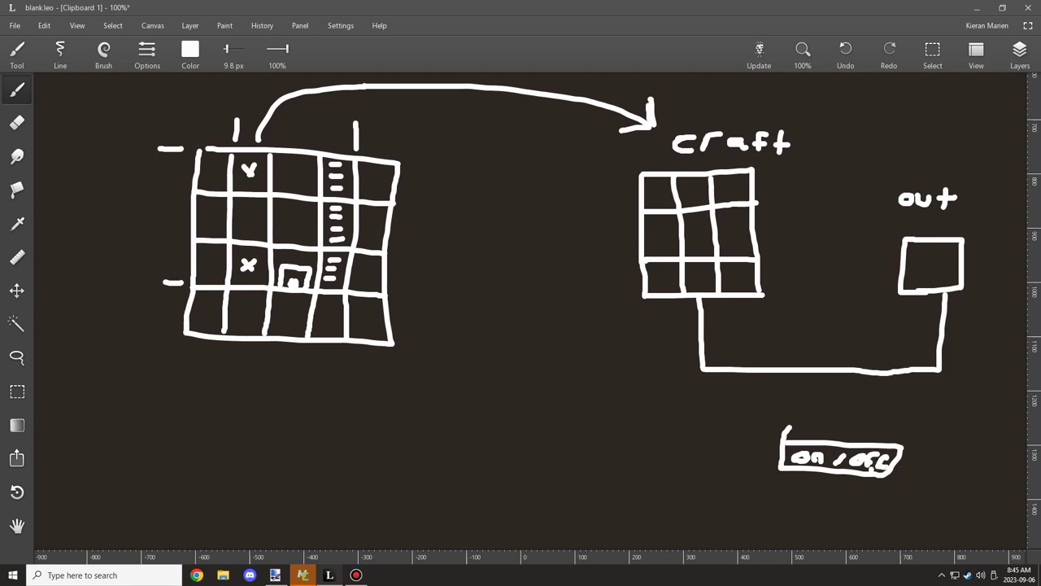
left_click_drag(836, 440, 833, 358)
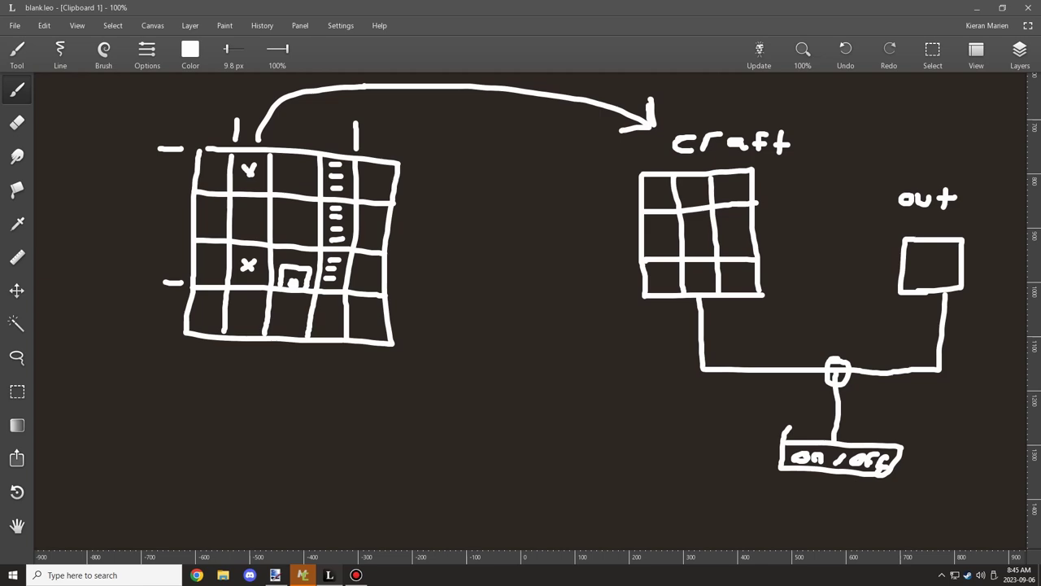
Write the heading "GUI" in large capitals above the crafting sketch.
scroll(529, 311, "up", 1)
scroll(530, 311, "up", 3)
mouse_move(754, 140)
left_mouse_down()
mouse_move(780, 139)
mouse_move(775, 122)
left_mouse_up()
mouse_move(806, 123)
left_mouse_down()
mouse_move(801, 142)
mouse_move(823, 122)
left_mouse_up()
mouse_move(851, 122)
left_mouse_down()
mouse_move(881, 122)
mouse_move(869, 148)
left_mouse_up()
left_click_drag(858, 148, 884, 148)
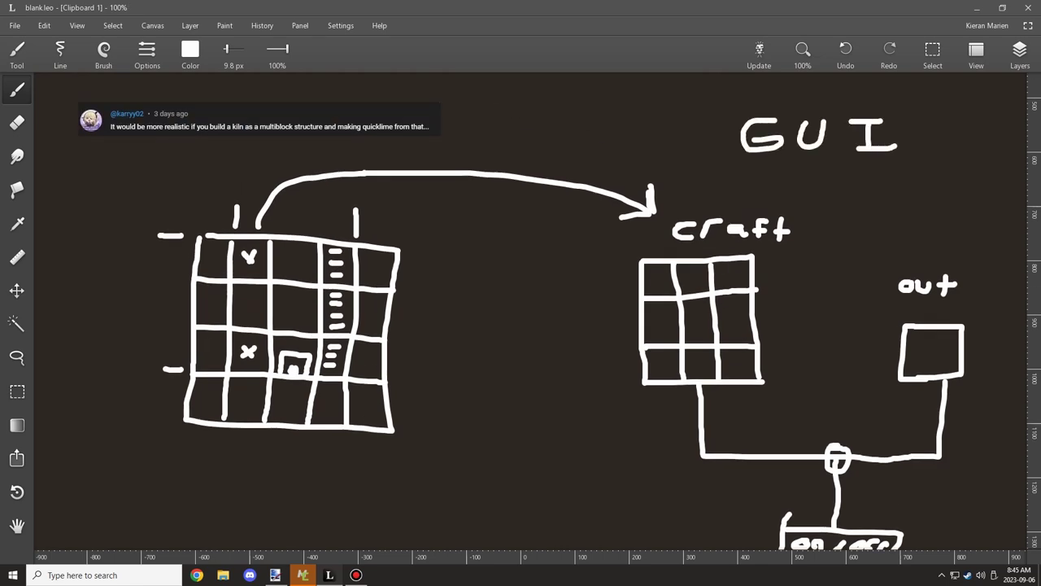
Draw a dashed vertical divider between the block grid and the GUI sketch.
scroll(559, 313, "down", 1)
left_click_drag(531, 216, 532, 235)
left_click_drag(532, 264, 532, 277)
left_click_drag(529, 315, 529, 326)
left_click_drag(531, 362, 530, 378)
left_click_drag(530, 413, 530, 424)
scroll(529, 325, "down", 6)
scroll(529, 325, "up", 6)
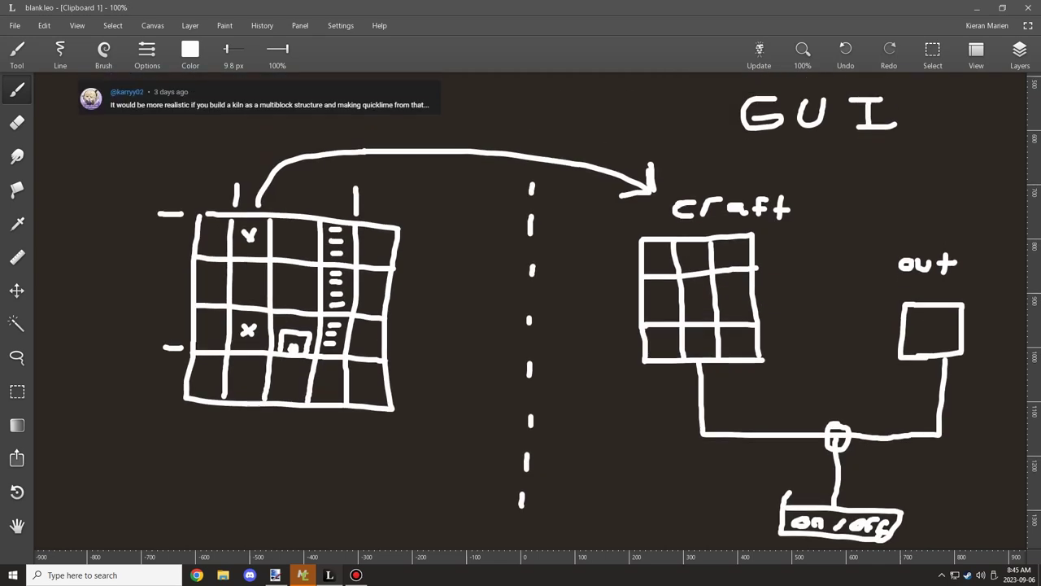
left_click(190, 52)
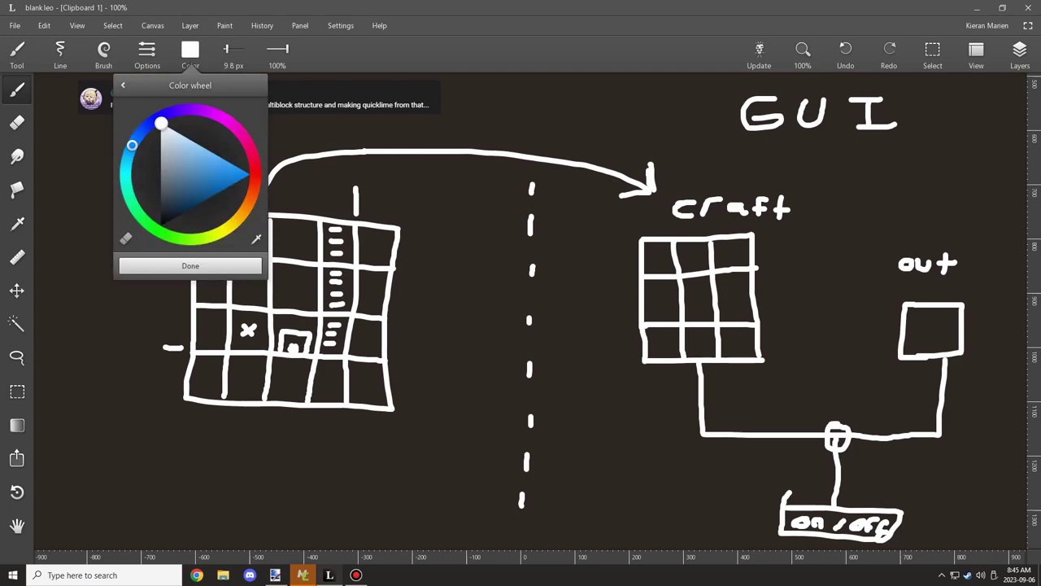
left_click(255, 169)
left_click(460, 228)
left_click(189, 53)
key("Escape")
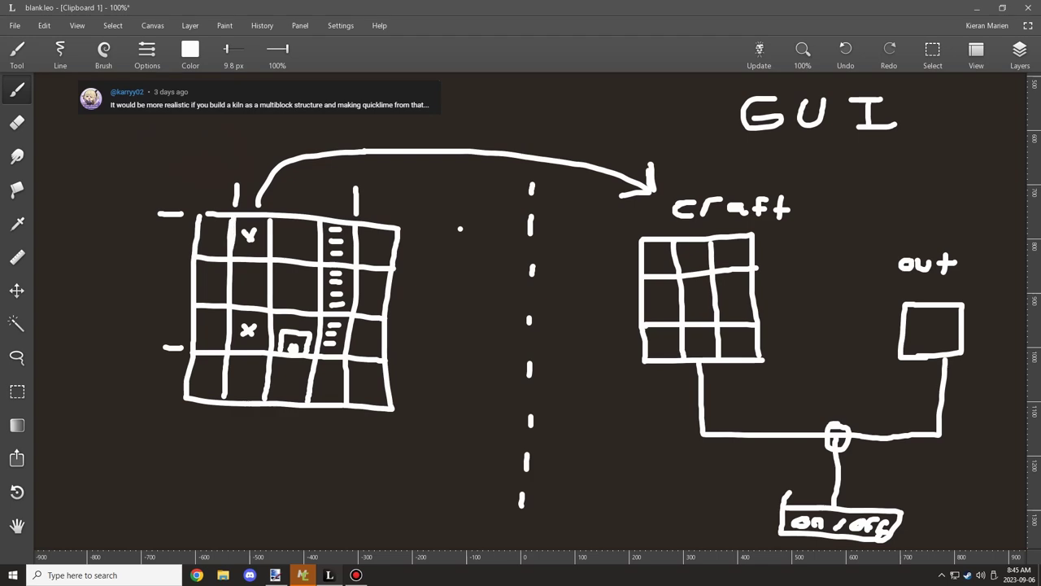
Set the brush colour to red and outline the three-by-three block inside the larger grid.
left_click(190, 52)
left_click(235, 126)
left_click(255, 170)
left_click(250, 175)
key("Escape")
mouse_move(235, 216)
left_mouse_down()
mouse_move(228, 349)
mouse_move(317, 356)
mouse_move(349, 340)
mouse_move(358, 259)
mouse_move(316, 221)
mouse_move(235, 213)
left_mouse_up()
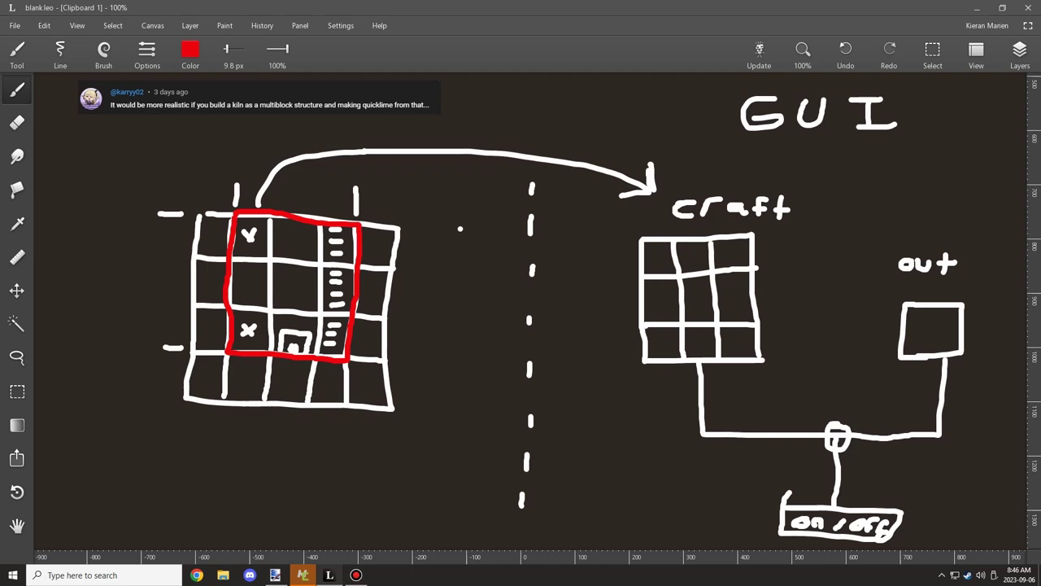
Write "5 × 3 × 5" in red below the block grid and underline it.
left_click_drag(243, 436, 247, 460)
left_click_drag(320, 436, 303, 470)
key("ctrl+z")
left_click_drag(379, 445, 381, 472)
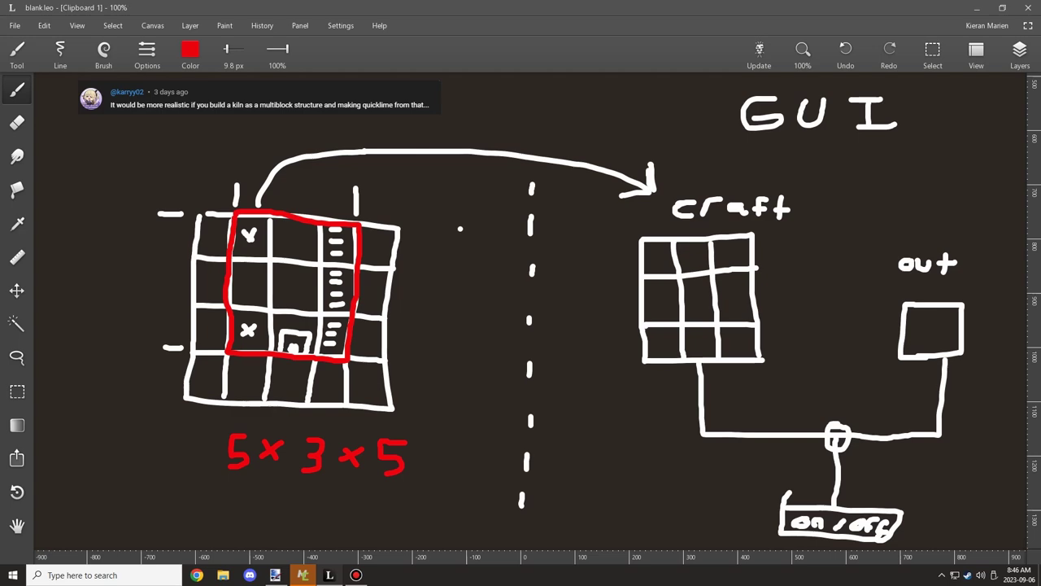
left_click_drag(220, 489, 407, 490)
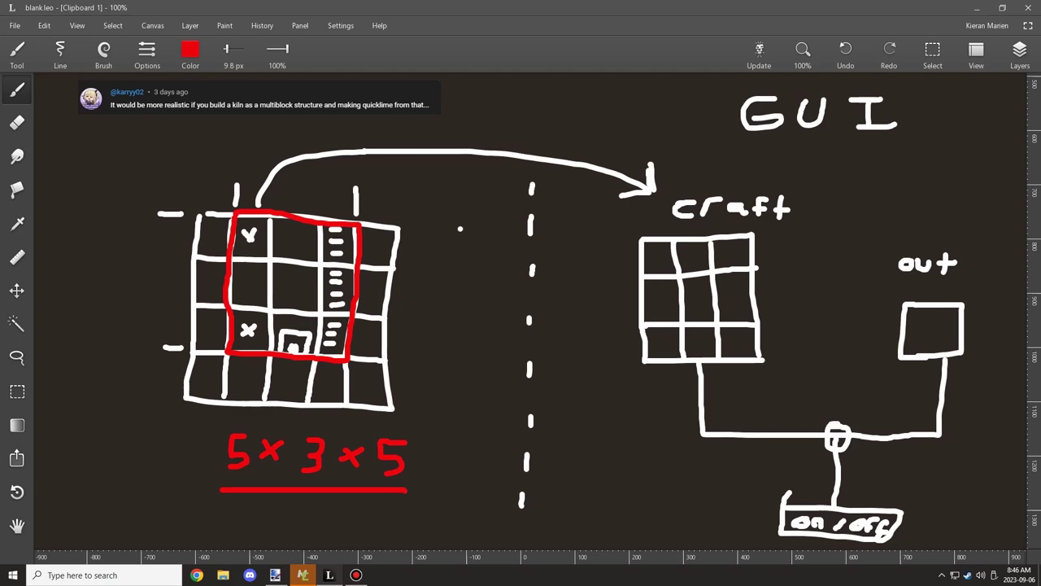
Undo the red dimension note and its underline.
key("ctrl+z")
key("ctrl+z")
key("ctrl+z")
key("ctrl+z")
key("ctrl+z")
key("ctrl+z")
key("ctrl+z")
Write a replacement red note below the block grid and underline it twice.
mouse_move(310, 437)
left_mouse_down()
mouse_move(339, 456)
mouse_move(334, 480)
mouse_move(386, 471)
left_mouse_up()
mouse_move(385, 449)
left_mouse_down()
mouse_move(363, 472)
mouse_move(404, 471)
mouse_move(441, 441)
left_mouse_up()
left_click_drag(214, 502, 451, 499)
left_click_drag(256, 514, 394, 515)
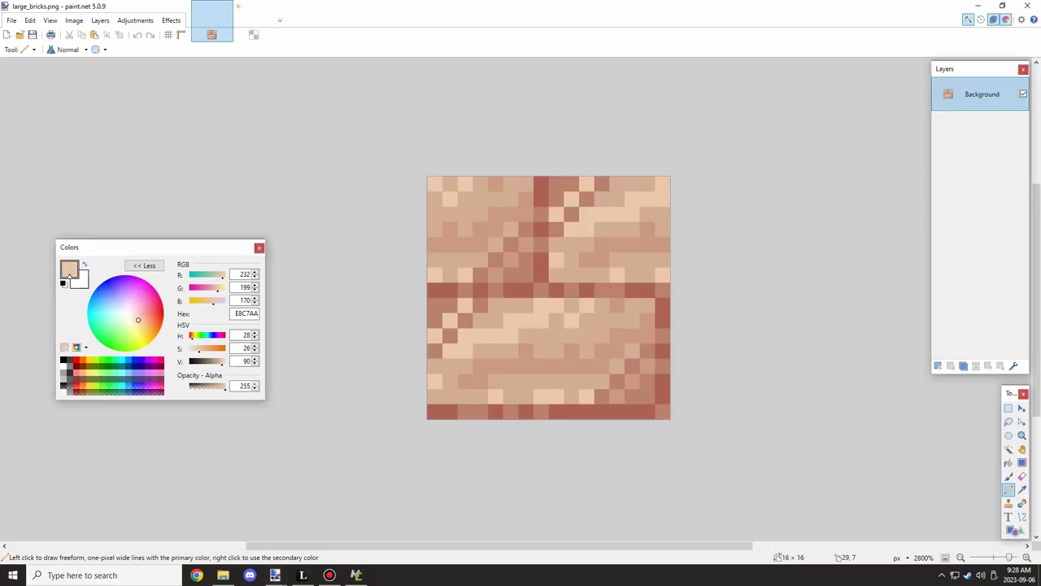
In paint.net, sample the tan D3AE94 from large_bricks.png and fill the blank 16 × 16 image with it.
left_click(1022, 489)
left_click(449, 184)
left_click(254, 32)
scroll(560, 83, "up", 3)
left_click(1009, 449)
left_click(452, 224)
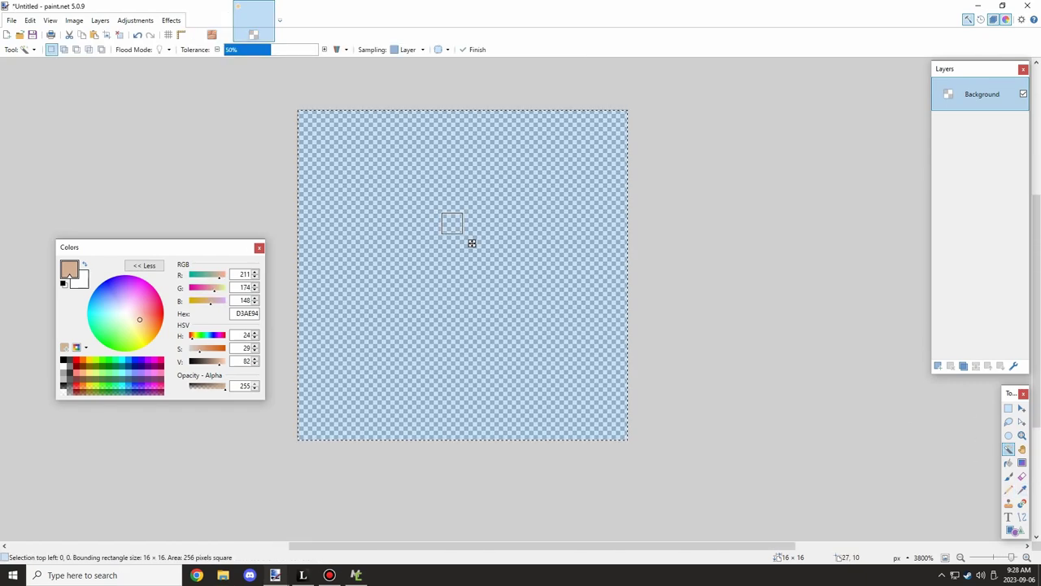
left_click(1009, 463)
left_click(504, 252)
Sample the brown BB826F from large_bricks.png and paint a one-pixel border around the new tan texture.
left_click(211, 34)
left_click(1022, 490)
left_click(480, 304)
left_click(254, 33)
left_click(1009, 489)
left_click(307, 120)
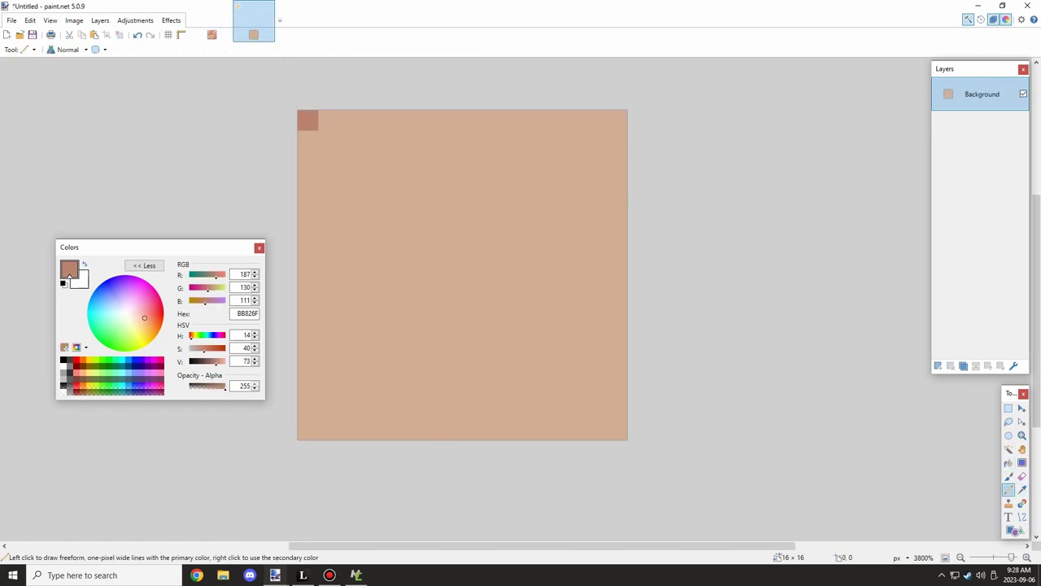
mouse_move(307, 120)
left_mouse_down()
mouse_move(617, 366)
mouse_move(327, 120)
mouse_move(301, 164)
left_mouse_up()
Sample the dark red AD6255 from large_bricks.png and paint irregular patches along the new texture's top border.
left_click(212, 33)
left_click(1022, 489)
left_click(663, 389)
left_click(1008, 489)
left_click(253, 32)
left_click(354, 113)
left_click_drag(406, 113, 485, 112)
left_click(587, 112)
left_click_drag(666, 112, 693, 113)
scroll(616, 167, "down", 3, "ctrl")
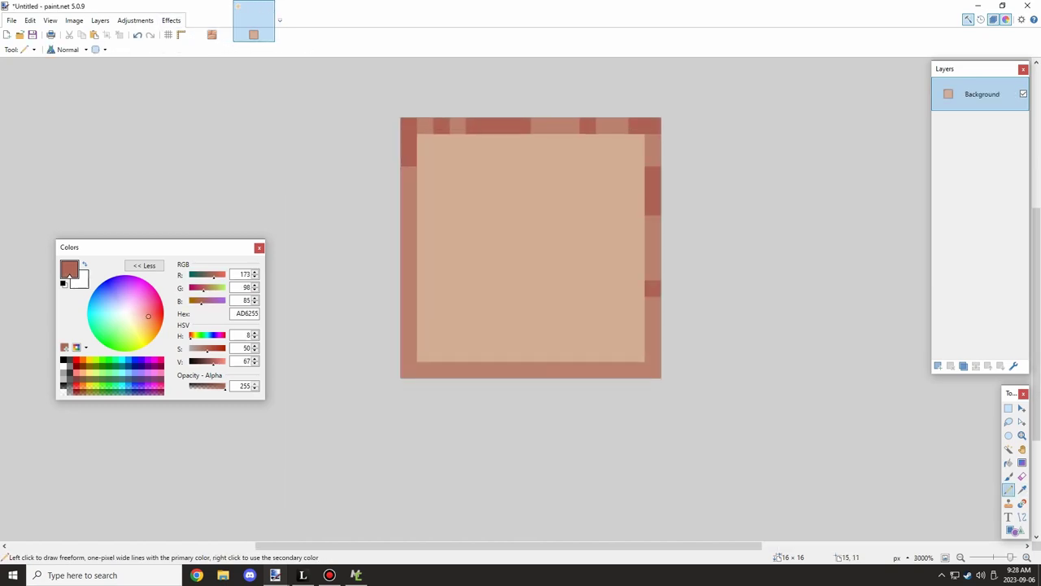
Try painting dark red patches along the right and bottom borders of the texture.
left_click_drag(652, 336, 652, 353)
left_click_drag(636, 369, 604, 370)
left_click_drag(506, 369, 457, 370)
key("ctrl+z")
key("ctrl+z")
key("ctrl+z")
key("ctrl+z")
key("ctrl+z")
left_click(1008, 409)
left_click_drag(403, 120, 669, 128)
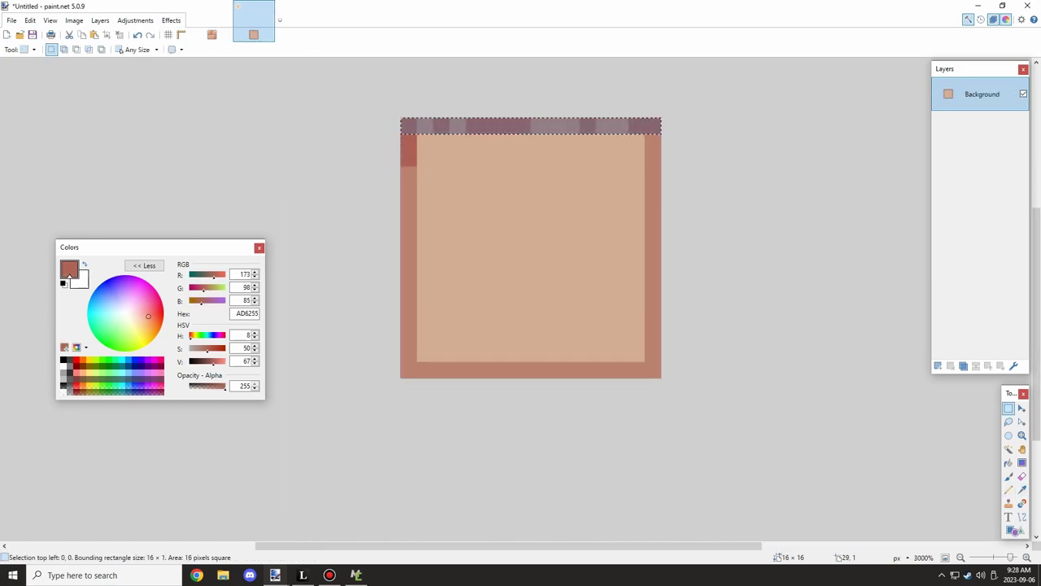
key("ctrl+d")
Paint irregular dark red patches down the left border of the texture.
key("p")
left_click_drag(408, 223, 408, 239)
left_click(408, 288)
left_click_drag(409, 353, 409, 337)
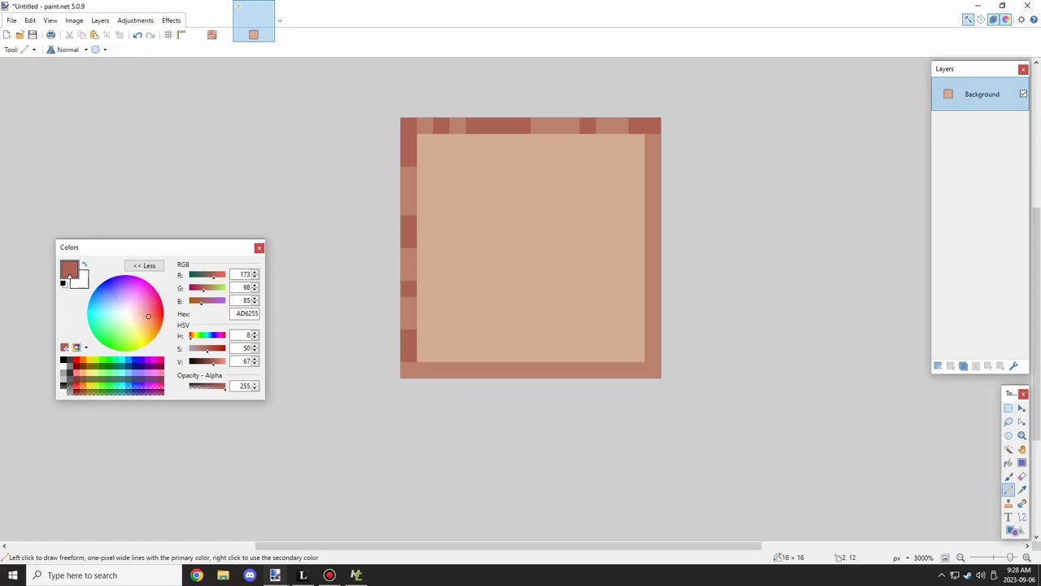
left_click(408, 255)
scroll(458, 208, "down", 2, "ctrl")
scroll(456, 163, "up", 1, "ctrl")
Copy an area of the bordered texture and paste it into a new layer.
key("s")
mouse_move(412, 139)
left_mouse_down()
mouse_move(416, 348)
mouse_move(627, 377)
left_mouse_up()
key("ctrl+c")
key("ctrl+shift+v")
key("ctrl+d")
Paint dark red patches down the right border of the texture.
key("p")
left_click_drag(633, 169, 632, 199)
left_click_drag(633, 272, 633, 301)
left_click(632, 359)
key("ctrl+z")
Erase the interior of the pasted layer and merge that layer down.
left_click(1008, 408)
mouse_move(618, 346)
left_mouse_down()
mouse_move(629, 155)
mouse_move(412, 140)
left_mouse_up()
key("Delete")
left_click(977, 366)
Paste another copy of the texture into a new layer and clear the selection.
key("ctrl+c")
key("ctrl+shift+v")
left_click_drag(538, 141, 553, 346)
mouse_move(556, 359)
left_mouse_down()
mouse_move(558, 372)
mouse_move(516, 347)
mouse_move(457, 360)
mouse_move(618, 359)
left_mouse_up()
key("ctrl+z")
key("ctrl+d")
Add dark red pixels along the bottom border and undo the unwanted ones.
key("p")
left_click(442, 360)
left_click(428, 359)
key("ctrl+z")
key("ctrl+z")
scroll(637, 350, "down", 5, "ctrl")
scroll(609, 346, "up", 4, "ctrl")
left_click(468, 360)
left_click(455, 360)
middle_click_drag(456, 359, 457, 363)
key("ctrl+z")
Delete the unneeded area of the second pasted layer and merge it into the layer below.
key("s")
left_click_drag(652, 336, 469, 350)
key("Delete")
key("ctrl+d")
left_click(976, 366)
Sample the light tan E8C7AA from large_bricks.png and pencil a stepped highlight into the new texture's upper-left corner.
scroll(768, 69, "up", 3, "ctrl")
left_click(213, 22)
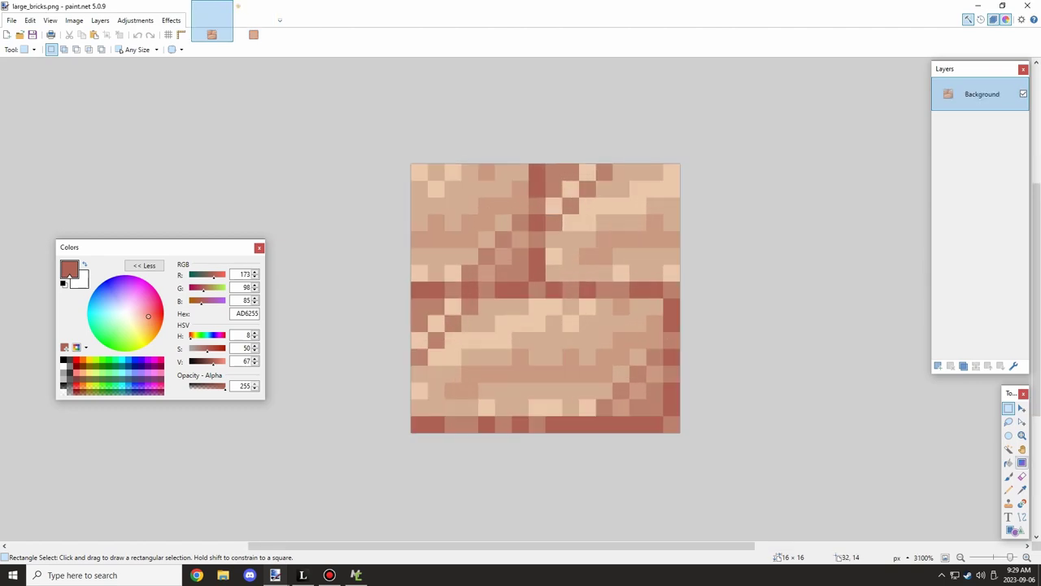
key("k")
left_click(490, 274)
left_click(470, 256)
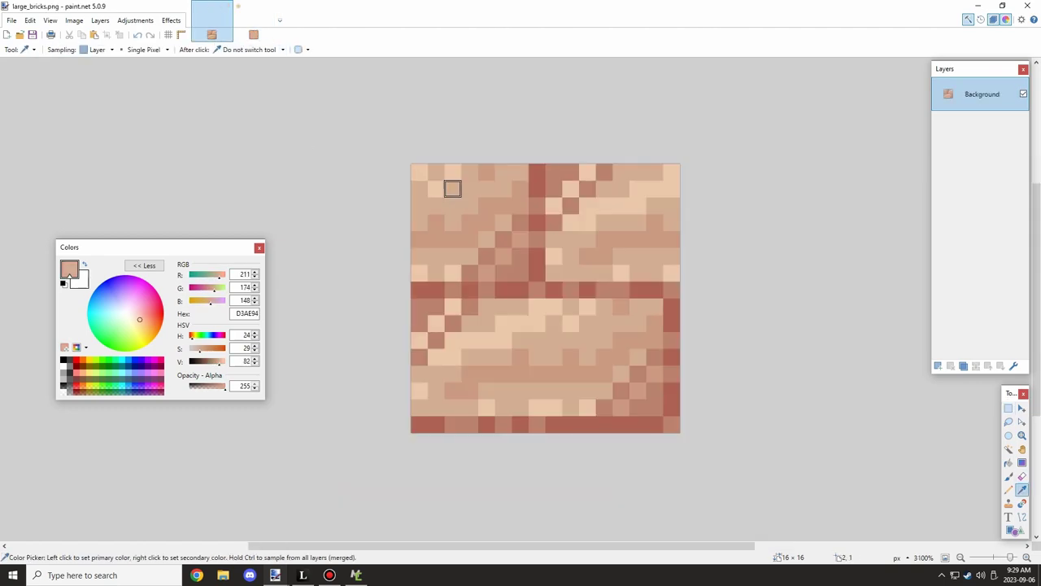
left_click(451, 186)
key("p")
left_click(254, 22)
left_click_drag(322, 222, 321, 292)
left_click_drag(344, 244, 415, 245)
left_click_drag(345, 222, 555, 222)
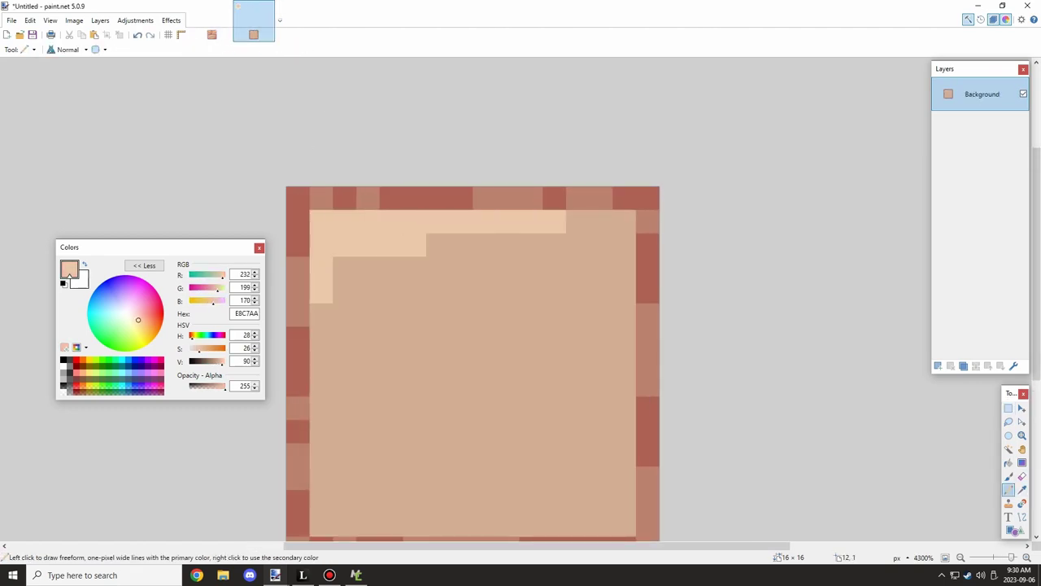
Draw light tan streaks across the middle and lower part of the brick, undoing the unwanted strokes.
scroll(554, 236, "down", 2, "ctrl")
middle_click_drag(555, 236, 579, 168)
left_click_drag(414, 266, 579, 266)
mouse_move(487, 248)
left_mouse_down()
mouse_move(635, 247)
mouse_move(652, 229)
left_mouse_up()
key("ctrl+z")
left_click_drag(634, 230, 579, 229)
left_click_drag(394, 303, 487, 284)
left_click_drag(524, 376, 598, 376)
key("ctrl+z")
mouse_move(635, 340)
left_mouse_down()
mouse_move(598, 340)
mouse_move(431, 395)
mouse_move(634, 359)
left_mouse_up()
scroll(623, 351, "down", 3, "ctrl")
scroll(623, 351, "up", 1, "ctrl")
Sample the darker tan from large_bricks.png and pencil a slanted dark band above the lower light streak.
left_click(213, 22)
key("k")
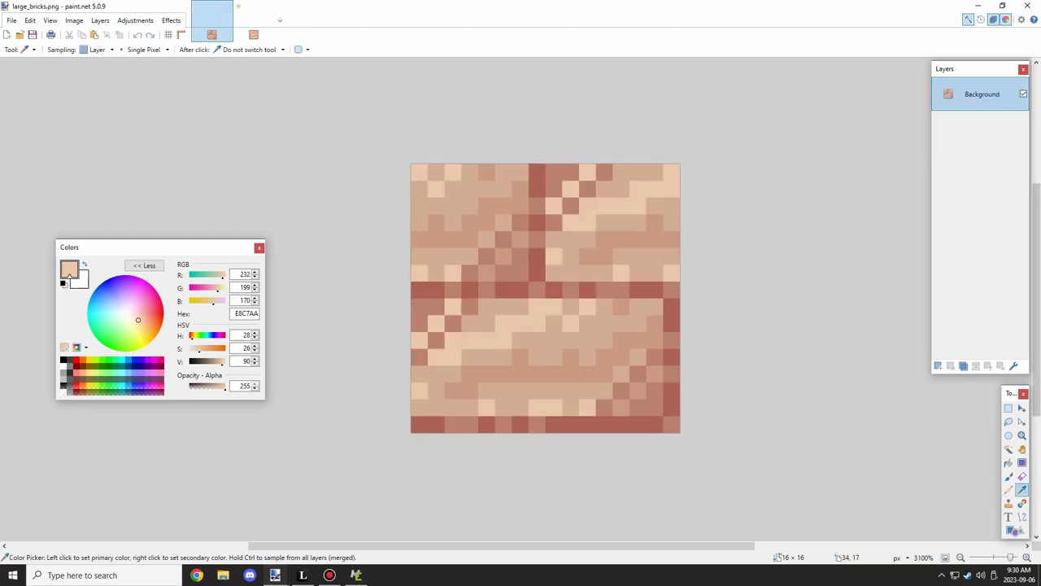
left_click(621, 374)
left_click(620, 356)
left_click(1009, 490)
left_click(253, 22)
left_click_drag(476, 356, 655, 324)
key("ctrl+z")
mouse_move(444, 356)
left_mouse_down()
mouse_move(639, 324)
mouse_move(656, 307)
left_mouse_up()
Pencil a second darker band rising towards the brick's upper-right corner, undoing the unwanted stroke.
left_click_drag(477, 259, 607, 242)
left_click_drag(574, 226, 672, 226)
key("ctrl+z")
mouse_move(607, 226)
left_mouse_down()
mouse_move(639, 218)
mouse_move(655, 194)
left_mouse_up()
Sample the base tan D3AE94 from the brick and break up the lower light streak with single pixels.
scroll(652, 213, "up", 3, "ctrl")
left_click(1023, 490)
left_click(663, 366)
left_click(492, 360)
left_click(594, 340)
left_click(656, 318)
left_click(615, 318)
left_click(553, 359)
left_click(449, 380)
Break up the upper edge of the middle light streak with base tan pixels.
left_click(533, 236)
left_click(491, 256)
left_click(573, 215)
left_click(595, 235)
left_click(636, 216)
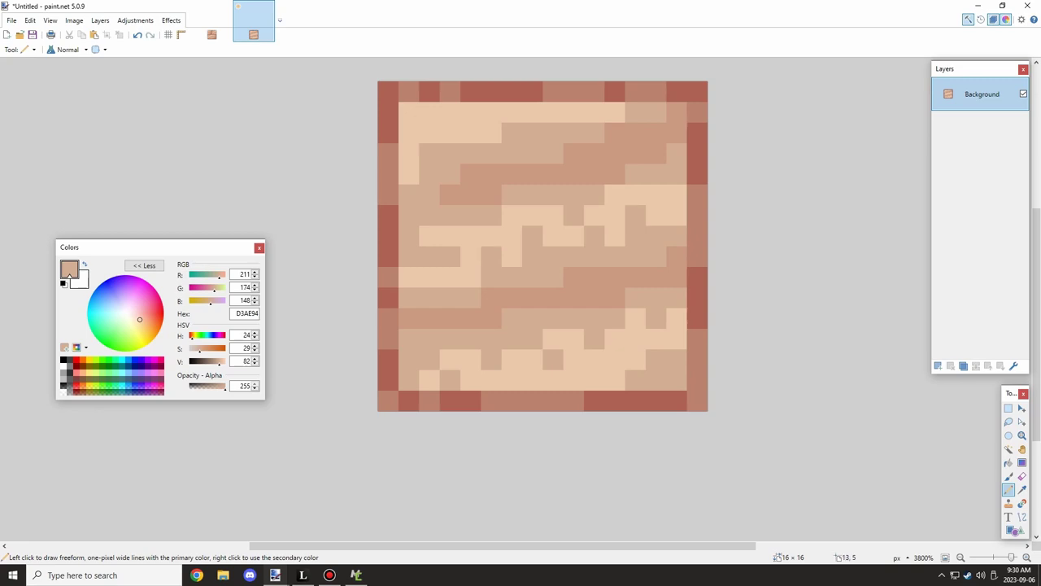
left_click(614, 194)
left_click_drag(676, 194, 635, 195)
Break up the highlight along the brick's top edge with base tan pixels and undo the unwanted one.
left_click(450, 132)
left_click(533, 113)
left_click_drag(594, 112, 615, 113)
middle_click_drag(553, 130, 612, 138)
left_click(548, 121)
left_click(466, 141)
scroll(366, 147, "down", 1, "ctrl")
key("ctrl+z")
scroll(561, 245, "up", 1, "ctrl")
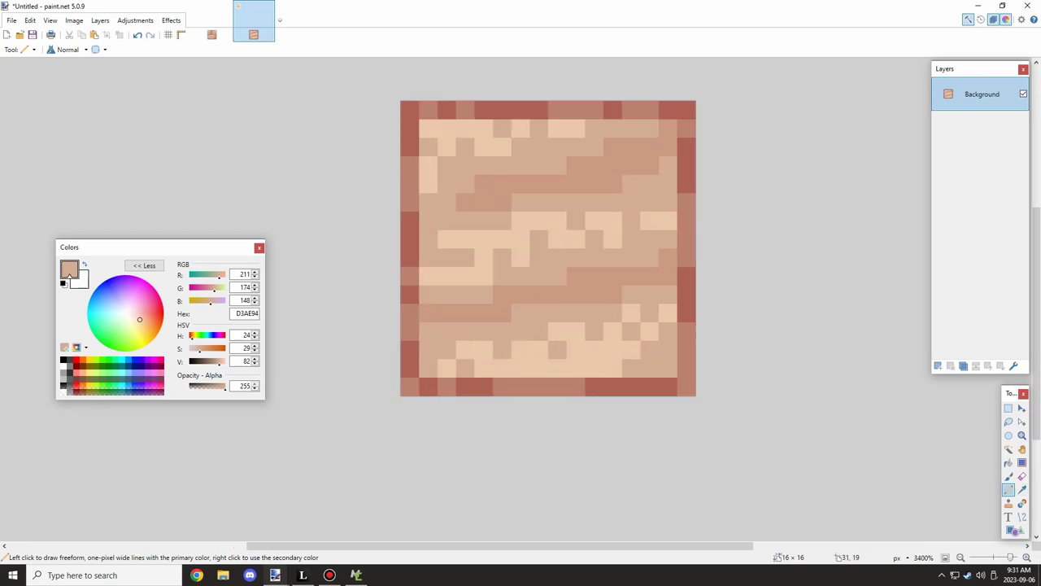
Sample the darker tan CA9981 from the texture and roughen the edges of the lower dark band with it.
key("k")
left_click(613, 258)
left_click_drag(538, 277, 557, 258)
left_click(521, 313)
key("ctrl+z")
left_click_drag(521, 331, 538, 314)
left_click_drag(465, 332, 428, 350)
left_click(447, 294)
Roughen the edges of the upper dark band with darker tan pixels, undoing the misplaced one.
scroll(447, 295, "down", 1, "ctrl")
left_click_drag(502, 242, 519, 226)
left_click_drag(617, 259, 601, 275)
left_click(632, 243)
left_click_drag(600, 210, 584, 210)
left_click(438, 291)
left_click(453, 259)
key("ctrl+z")
left_click_drag(438, 258, 421, 275)
scroll(481, 337, "up", 1, "ctrl")
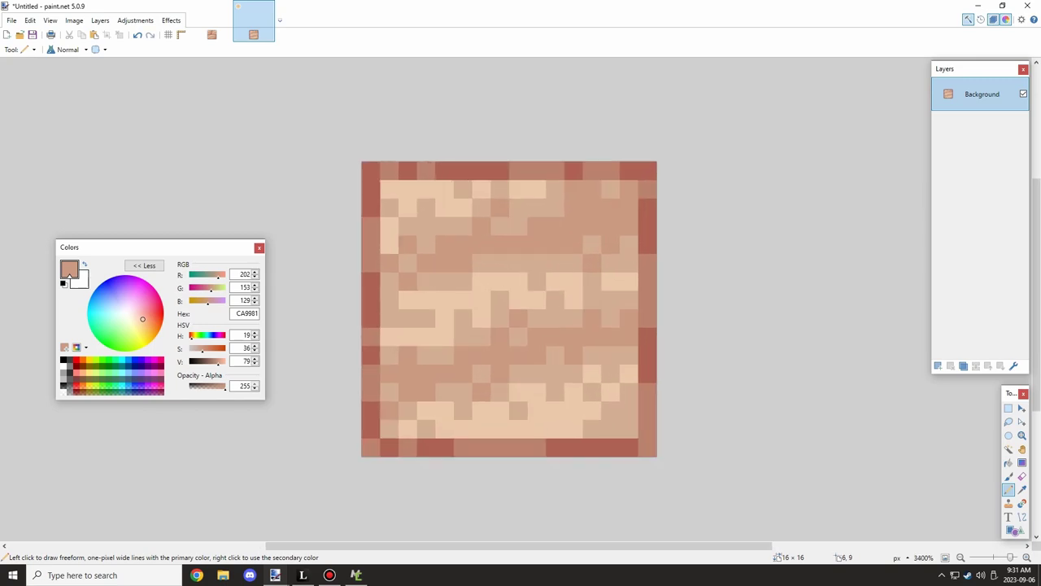
Sample a shade from the brick and scatter single pixels of it along the bands, undoing the misplaced one.
scroll(562, 325, "up", 1, "ctrl")
key("k")
left_click(562, 325)
left_click(1009, 490)
left_click(586, 306)
left_click(627, 265)
left_click(606, 245)
left_click(668, 285)
key("ctrl+z")
left_click(668, 265)
left_click(647, 286)
Try further single shading pixels on the brick and undo the unwanted ones.
scroll(615, 289, "down", 2, "ctrl")
left_click(583, 294)
key("ctrl+z")
left_click(566, 310)
scroll(537, 342, "down", 1, "ctrl")
left_click(540, 352)
key("ctrl+z")
left_click(531, 351)
scroll(537, 345, "down", 3, "ctrl")
scroll(610, 333, "up", 6, "ctrl")
key("ctrl+z")
scroll(553, 301, "down", 6, "ctrl")
scroll(589, 325, "up", 8, "ctrl")
Sample the light tan E8C7AA from the texture and extend the highlights into the brick's lower-right area.
key("k")
left_click(581, 342)
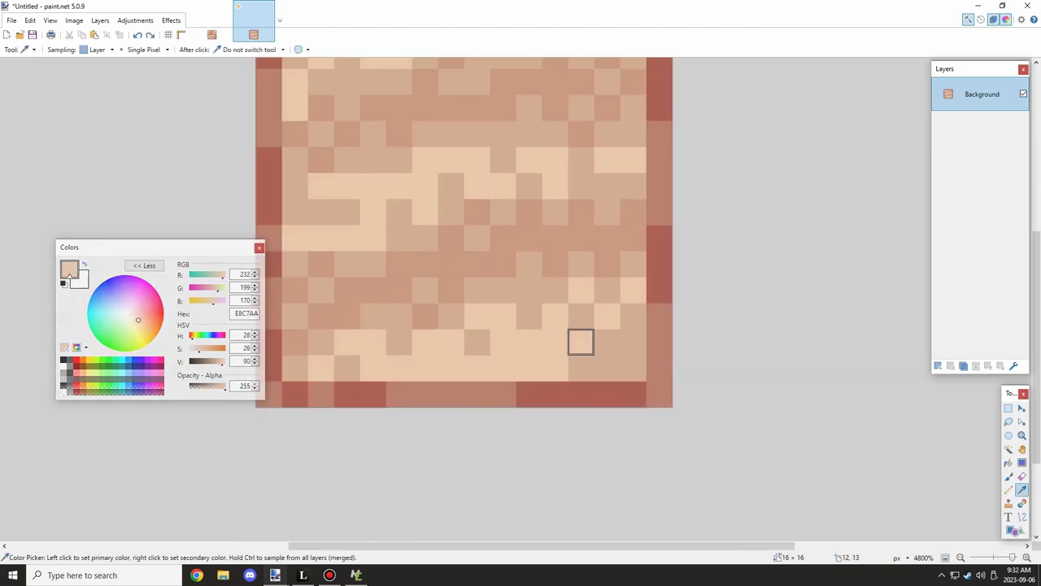
key("p")
scroll(581, 341, "down", 3, "ctrl")
scroll(581, 342, "up", 2, "ctrl")
scroll(581, 341, "down", 1, "ctrl")
scroll(607, 348, "down", 2, "ctrl")
scroll(607, 348, "up", 2, "ctrl")
scroll(663, 372, "down", 2, "ctrl")
Sample the base tan D3AE94 from the texture and soften the light streaks with single pixels.
key("k")
scroll(615, 359, "up", 3, "ctrl")
left_click(614, 363)
left_click(1008, 489)
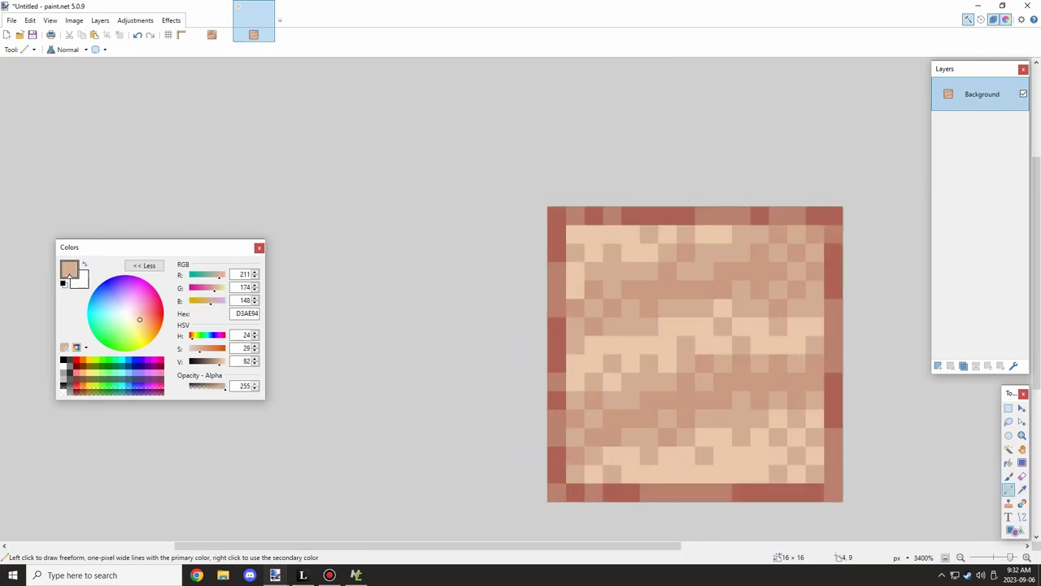
scroll(630, 383, "down", 6, "ctrl")
scroll(642, 342, "up", 4, "ctrl")
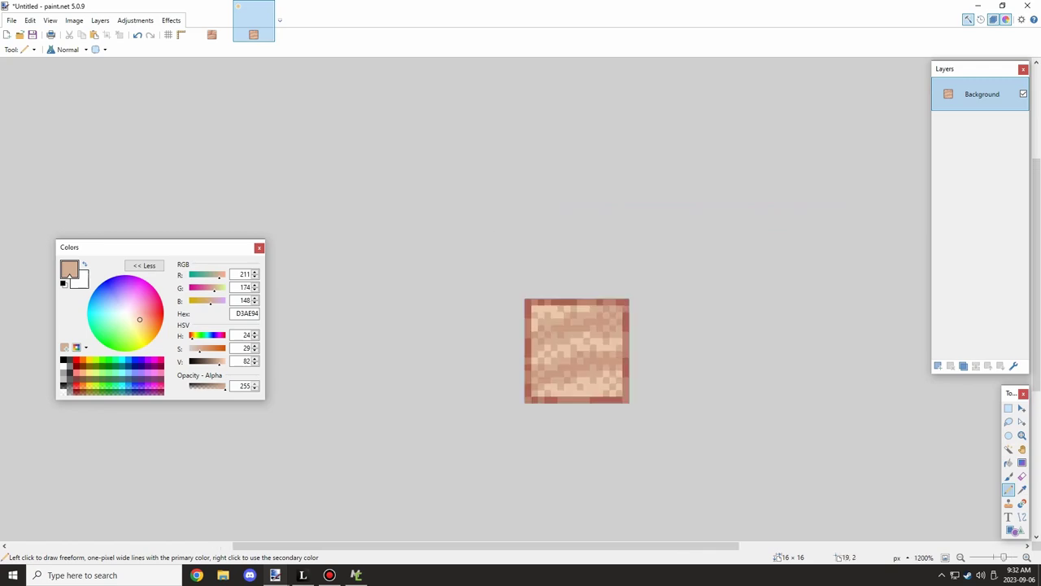
Save the brick texture as kiln_base.png, overwriting the existing file of that name.
scroll(592, 298, "up", 3, "ctrl")
left_click(12, 21)
left_click(32, 103)
double_click(209, 90)
left_click(549, 288)
key("Return")
scroll(559, 292, "down", 3, "ctrl")
scroll(538, 318, "up", 4, "ctrl")
scroll(516, 346, "down", 2, "ctrl")
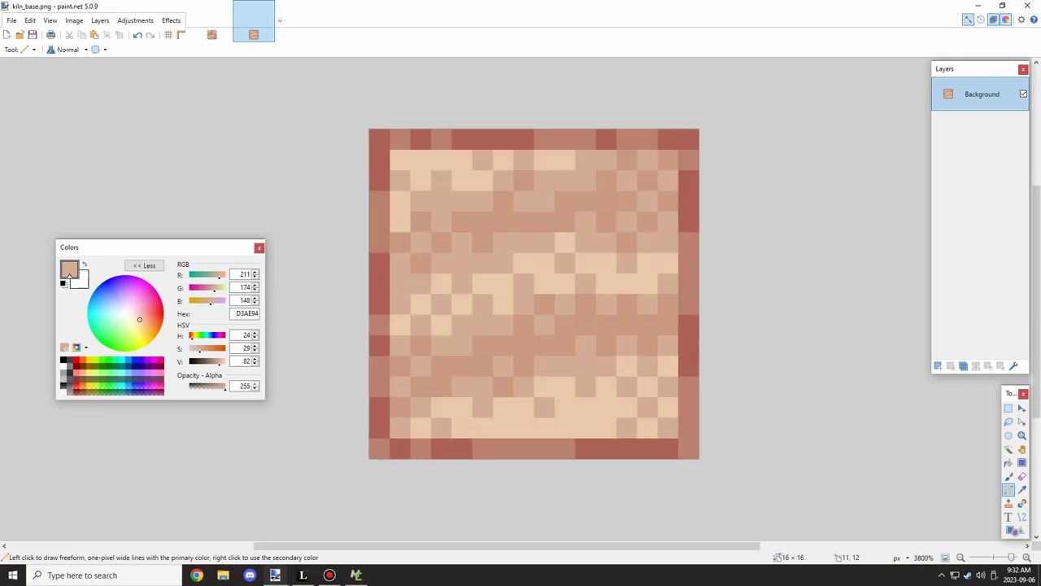
Sample the dark red AD6255 from the border and draw an arch outline rising from the bottom edge.
key("k")
left_click(461, 447)
key("p")
left_click(420, 428)
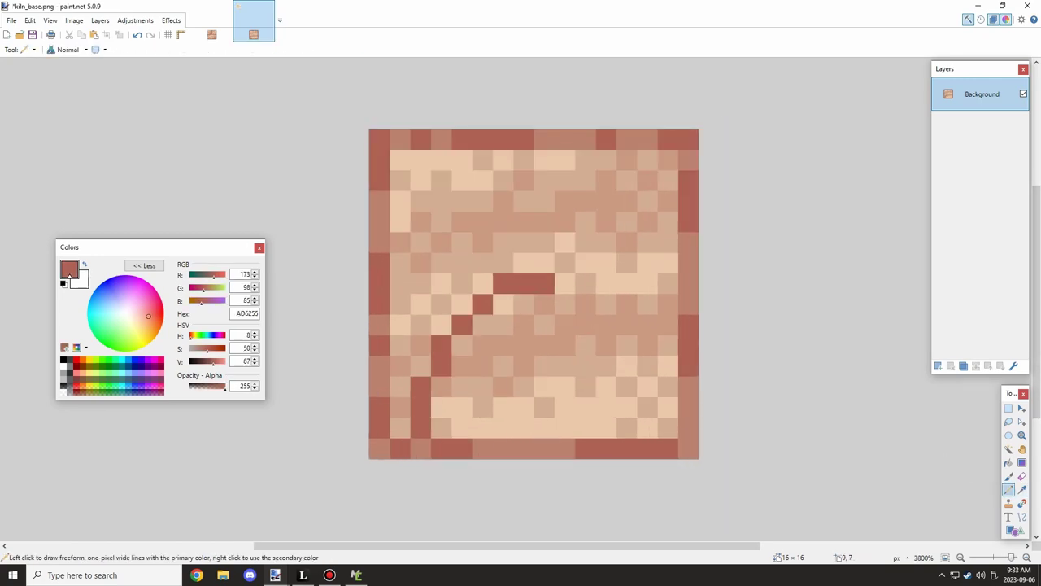
left_click_drag(648, 386, 648, 428)
scroll(648, 428, "down", 2, "ctrl")
scroll(650, 423, "up", 2, "ctrl")
Sample the border's lighter red BB826F and recolour alternating pixels along the arch outline.
key("k")
left_click(474, 453)
key("p")
left_click(413, 391)
left_click(434, 349)
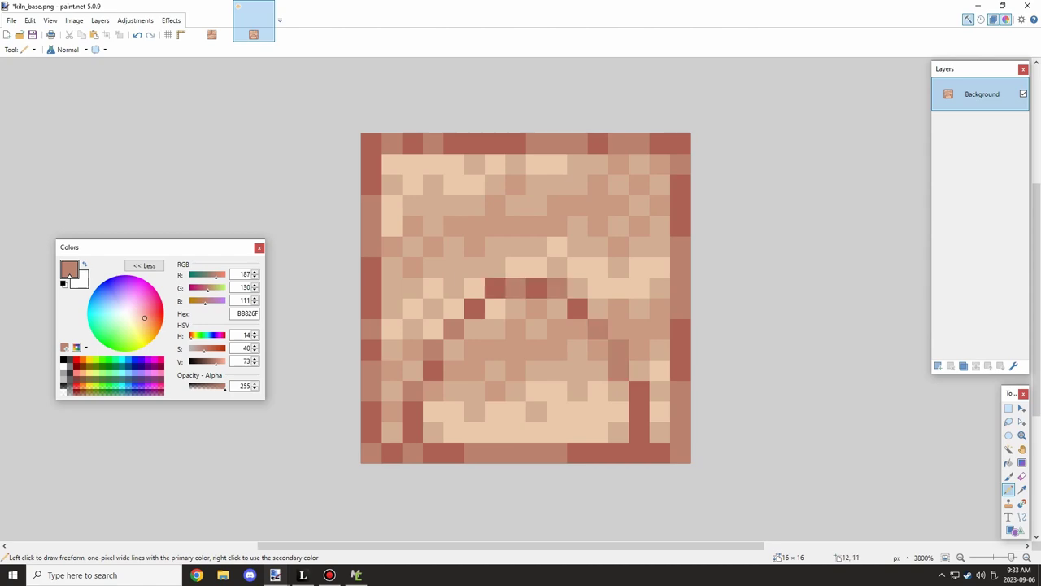
Try filling the bottom rows inside the arch with black 000000.
scroll(660, 415, "down", 1, "ctrl")
left_click(63, 360)
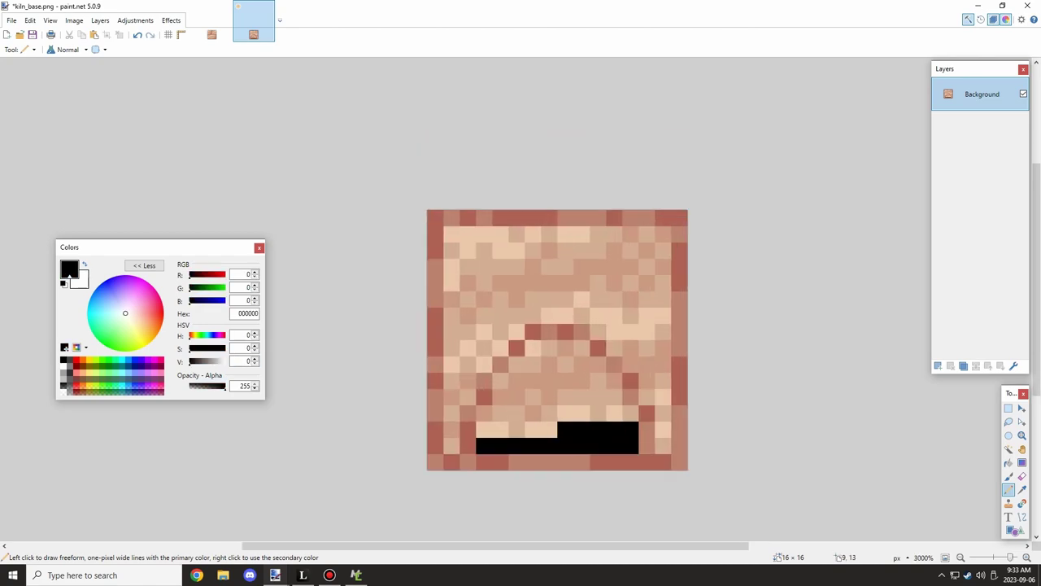
left_click_drag(484, 446, 630, 446)
Choose a dark grey, lower its brightness and fill the whole arch opening with it.
left_click(70, 372)
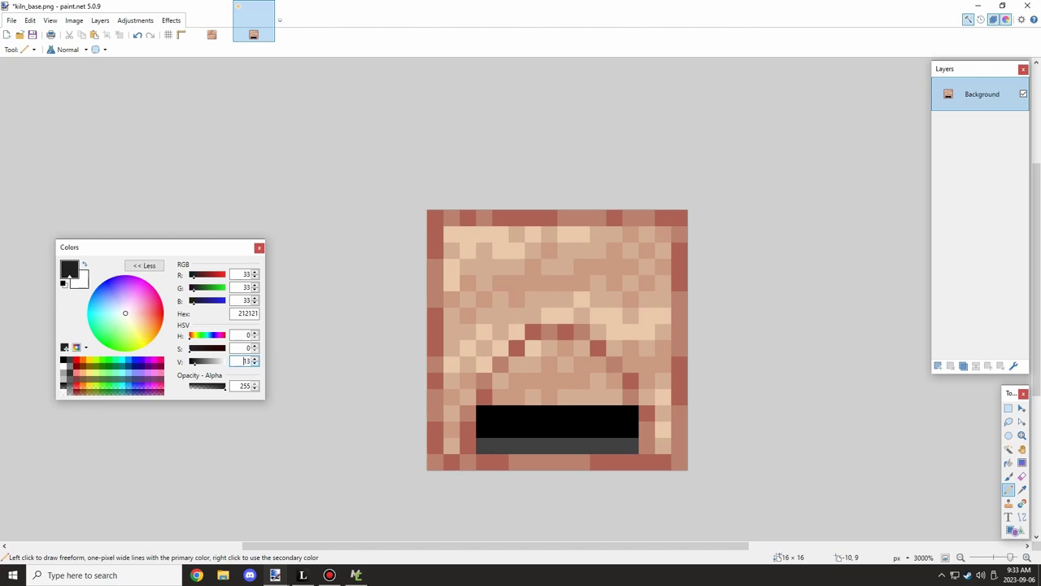
left_click(254, 363)
left_click(255, 364)
left_click_drag(484, 446, 630, 446)
left_click_drag(484, 413, 614, 381)
Darken the grey to 0C0C0C and shade the left and upper inner edge of the arch opening.
scroll(478, 368, "up", 2, "ctrl")
left_click(254, 364)
scroll(491, 366, "down", 5)
scroll(492, 366, "up", 3)
left_click_drag(492, 446, 491, 381)
left_click(524, 316)
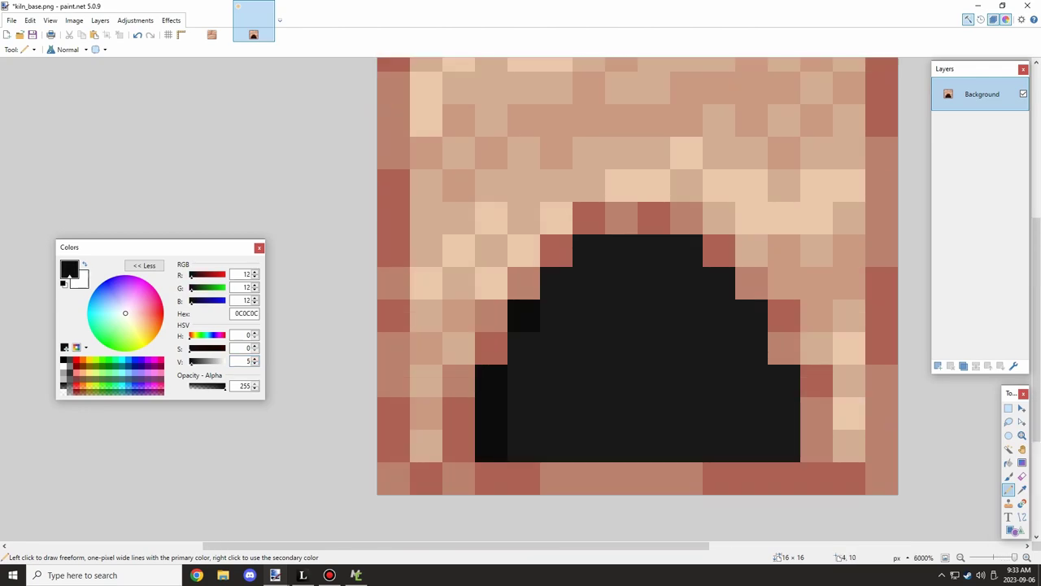
left_click_drag(556, 283, 686, 250)
Examine the kiln front with its shaded arch opening at several magnifications.
scroll(615, 335, "down", 1, "ctrl")
scroll(618, 334, "down", 4, "ctrl")
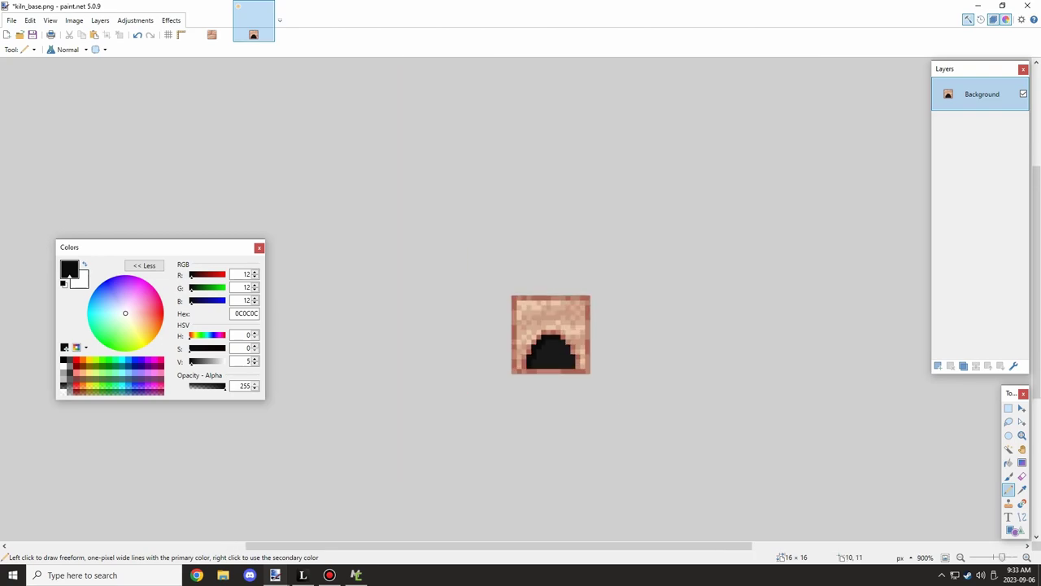
scroll(555, 349, "up", 2, "ctrl")
scroll(555, 351, "down", 3, "ctrl")
scroll(493, 389, "up", 3, "ctrl")
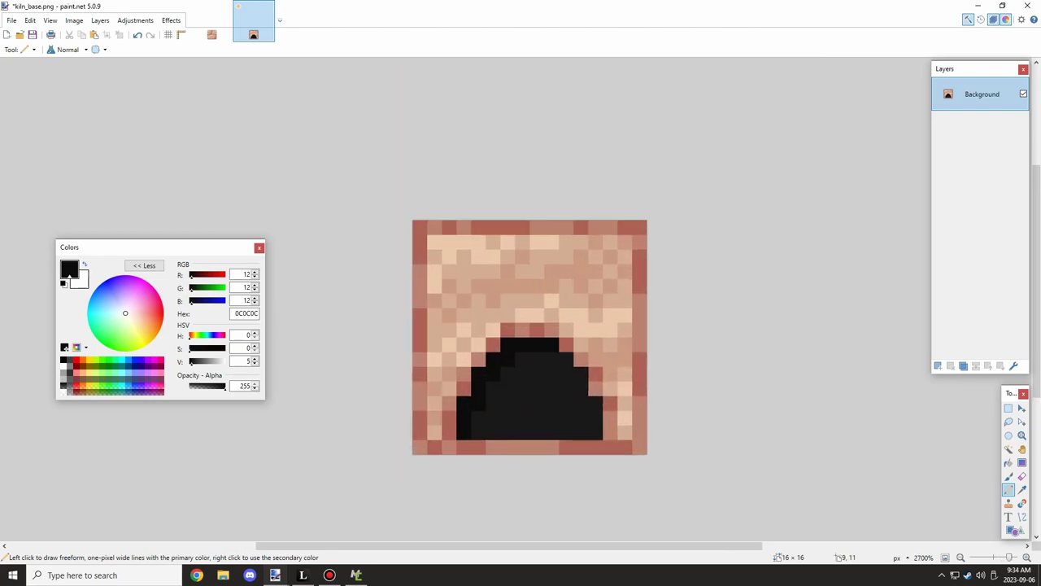
scroll(552, 389, "down", 3, "ctrl")
scroll(550, 347, "up", 3, "ctrl")
scroll(569, 362, "down", 3, "ctrl")
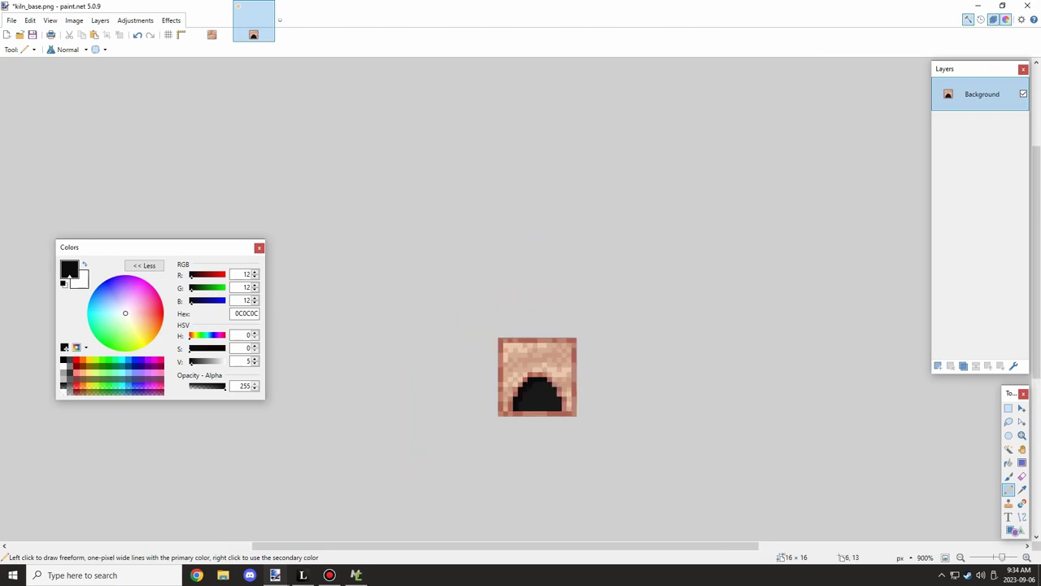
scroll(635, 366, "up", 1, "ctrl")
scroll(575, 381, "up", 3, "ctrl")
scroll(618, 293, "down", 5, "ctrl")
scroll(622, 252, "up", 3, "ctrl")
scroll(598, 252, "down", 3, "ctrl")
Sample the dark red AD6255 and draw paired vertical bars and a central ornament above the arch.
scroll(600, 252, "up", 4, "ctrl")
left_click(1022, 489)
scroll(541, 347, "up", 4, "ctrl")
left_click(552, 370)
left_click(1009, 489)
left_click(511, 268)
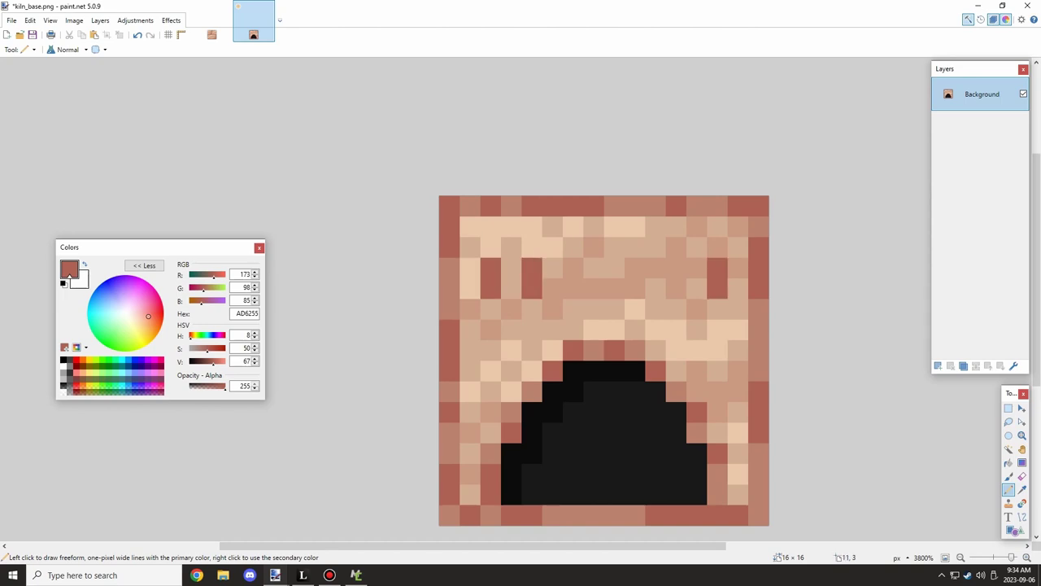
scroll(594, 288, "down", 2, "ctrl")
scroll(581, 303, "up", 2, "ctrl")
scroll(611, 358, "down", 3, "ctrl")
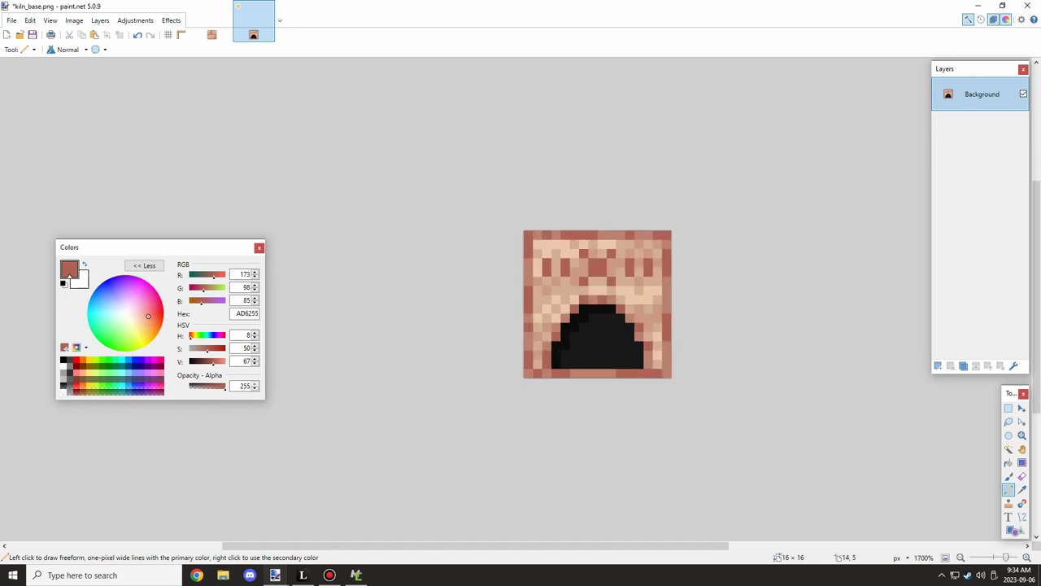
Close the side bars into small rings and add single dark red pixels beside the top of the arch.
scroll(598, 305, "up", 3, "ctrl")
scroll(569, 326, "down", 6, "ctrl")
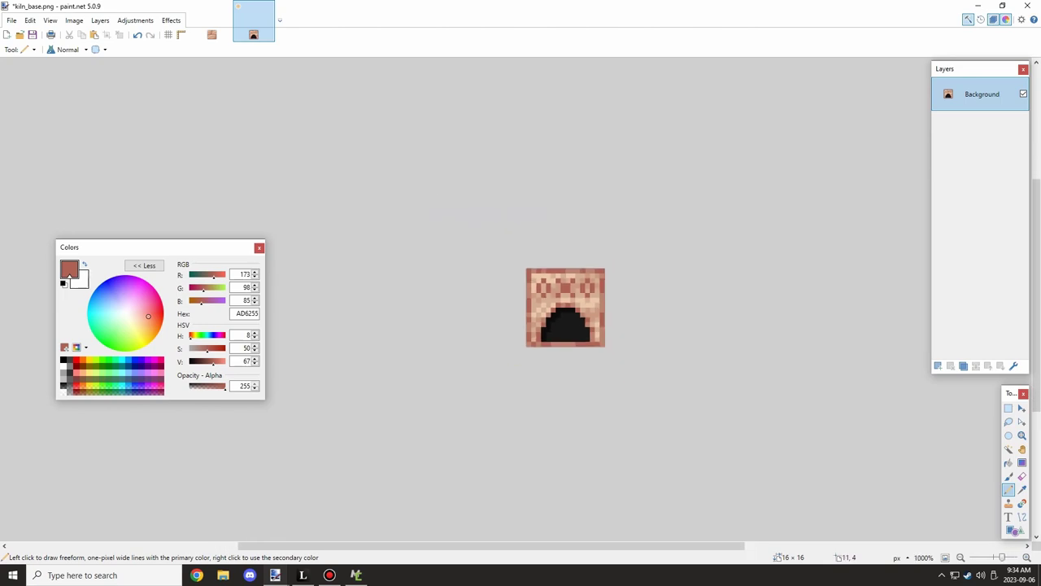
scroll(561, 342, "up", 3, "ctrl")
scroll(563, 346, "up", 4, "ctrl")
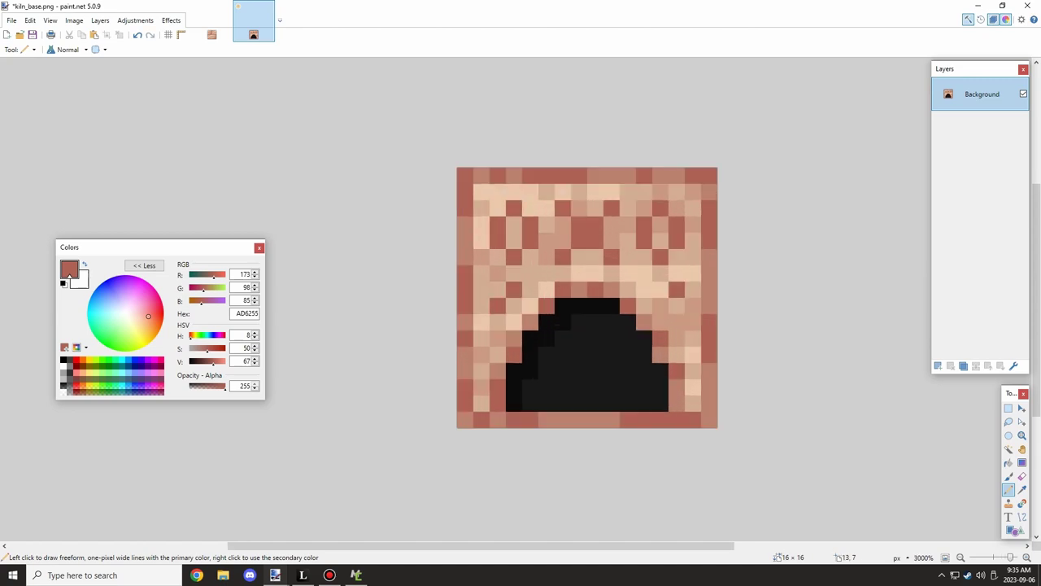
scroll(661, 293, "down", 4, "ctrl")
scroll(606, 333, "up", 5, "ctrl")
Save the arched texture to the Desktop as a separate file named kiln_block.png.
key("ctrl+shift+s")
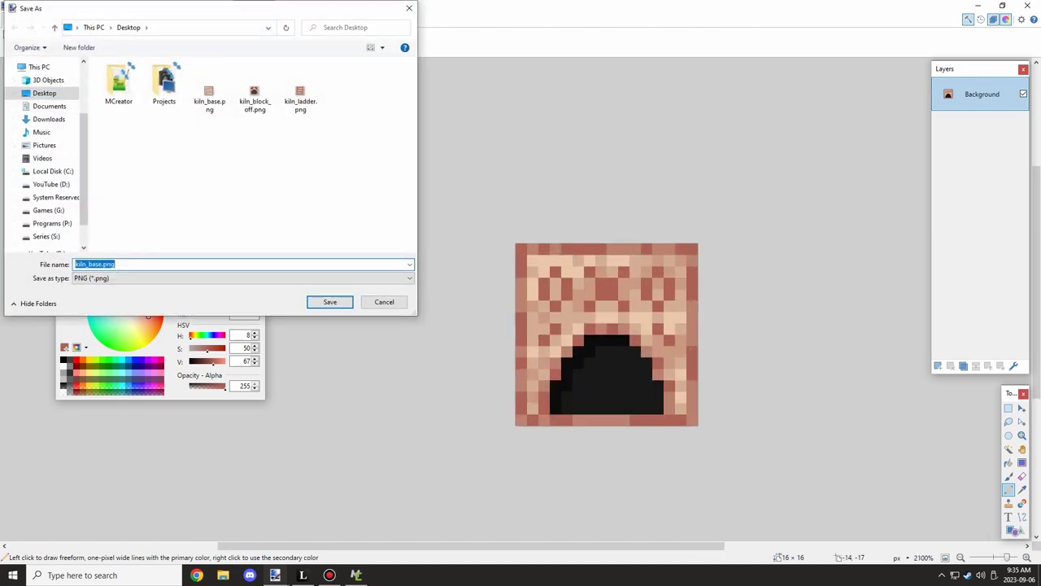
left_click(254, 91)
key("BackSpace")
key("BackSpace")
key("BackSpace")
key("BackSpace")
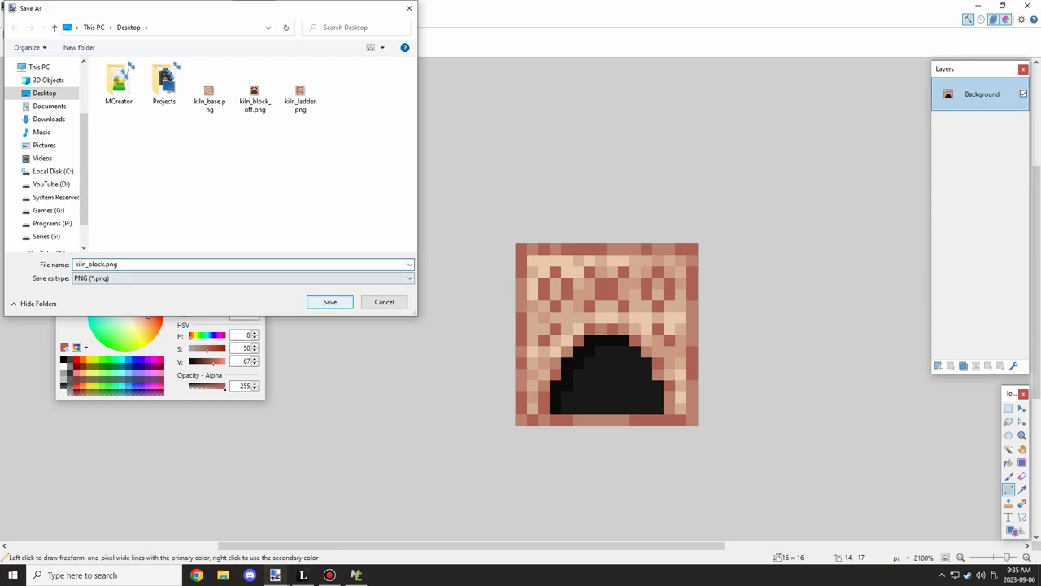
key("Return")
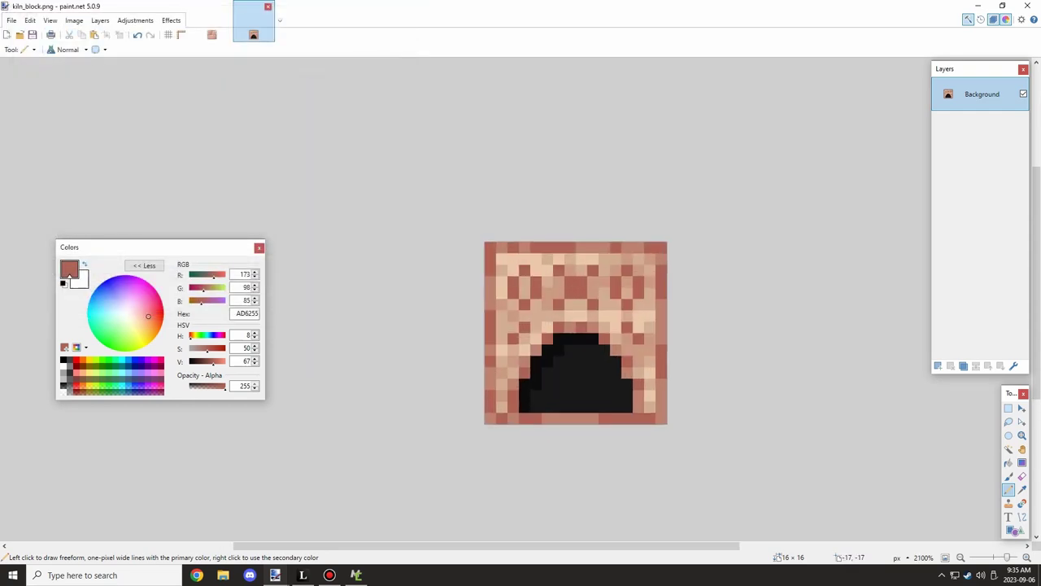
Open piruff_end.png from the Blocks assets of the Lore series in the MCreator folder.
left_click(12, 21)
left_click(30, 47)
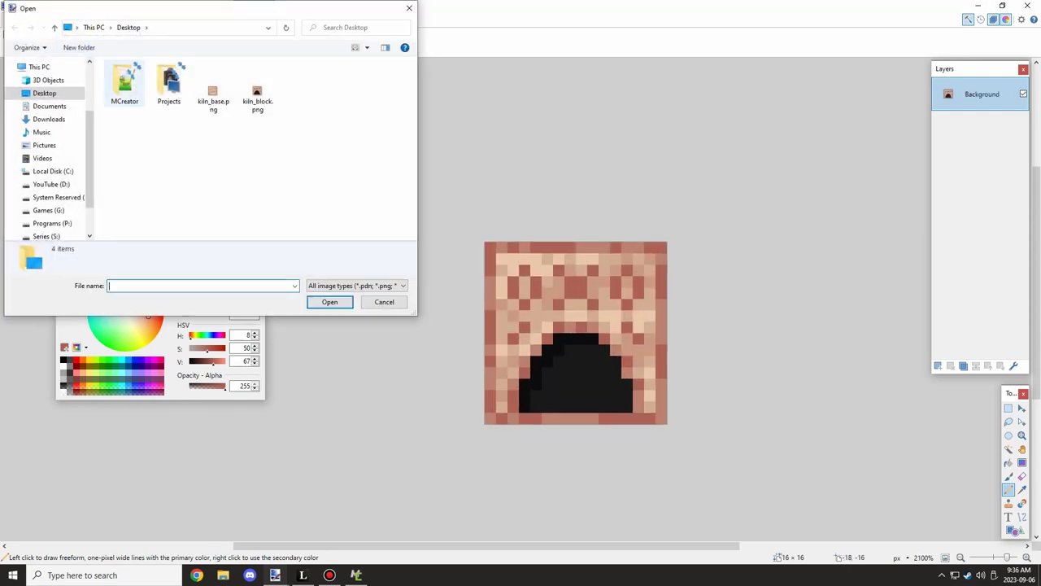
double_click(126, 82)
double_click(140, 114)
double_click(146, 89)
double_click(146, 79)
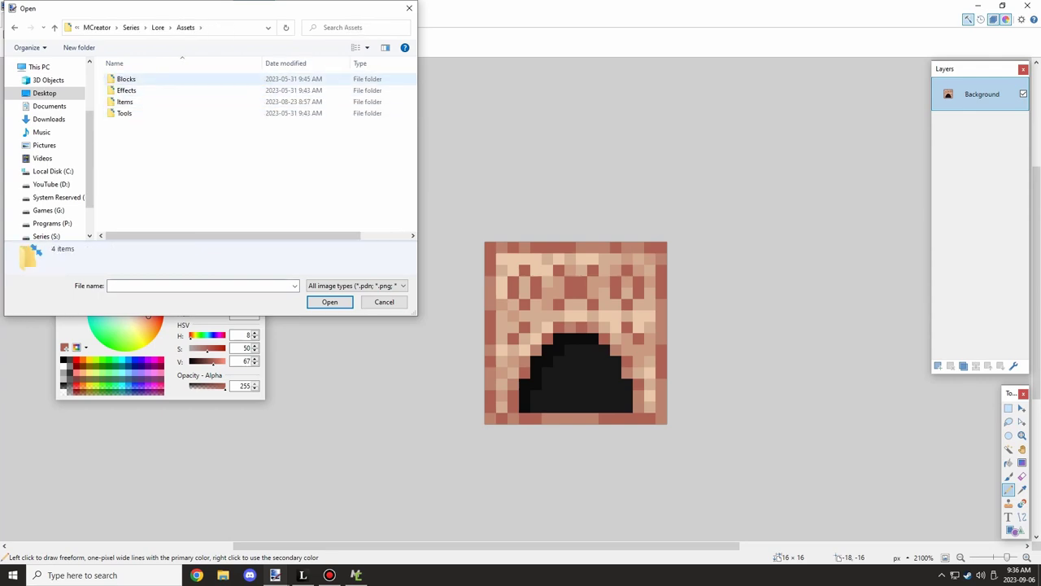
double_click(126, 79)
double_click(127, 90)
scroll(193, 90, "down", 1)
double_click(132, 141)
Sample the light wood colour EDCEBD from piruff_end.png and create a new 16 × 16 image.
scroll(517, 303, "up", 14, "ctrl")
scroll(691, 443, "down", 5, "ctrl")
key("k")
scroll(648, 342, "up", 2, "ctrl")
left_click(647, 325)
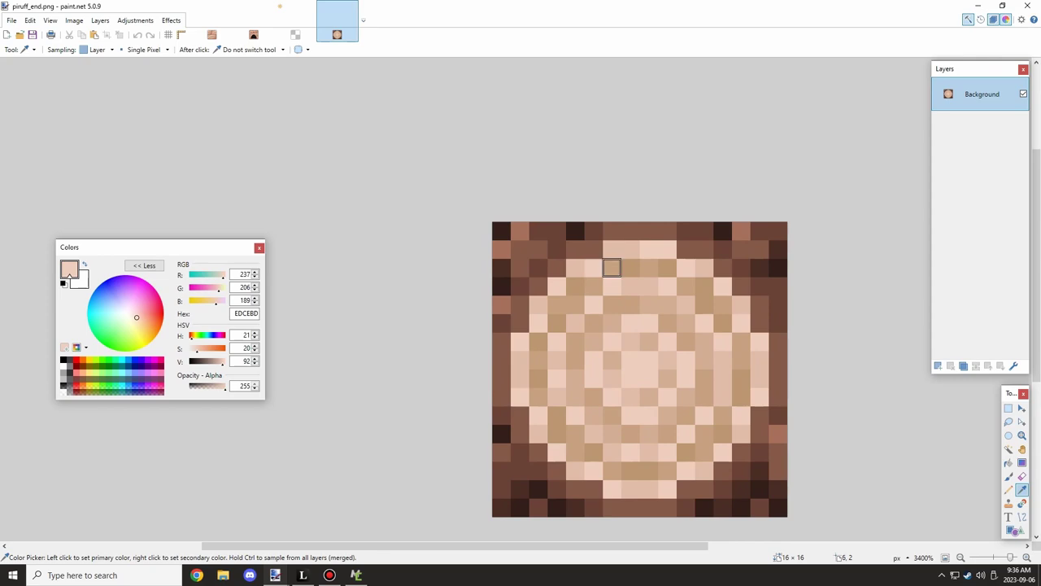
key("ctrl+n")
key("Return")
Clear the canvas to transparent and draw a full-height, two-pixel-wide left ladder rail in EDCEBD.
key("p")
mouse_move(349, 469)
left_mouse_down()
mouse_move(349, 221)
mouse_move(334, 289)
left_mouse_up()
key("ctrl+z")
key("ctrl+z")
left_click_drag(348, 221, 340, 477)
key("s")
key("Delete")
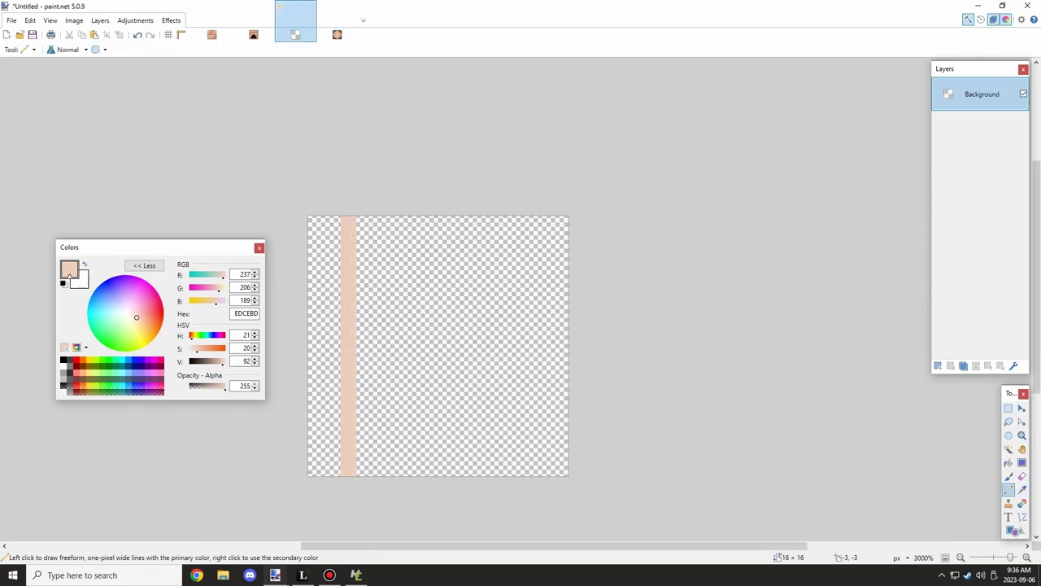
left_click_drag(365, 221, 364, 470)
Draw the matching two-pixel-wide right ladder rail over the full height, undoing the crooked stroke.
left_click_drag(527, 470, 527, 221)
left_click_drag(511, 221, 496, 419)
key("ctrl+z")
left_click_drag(511, 470, 511, 289)
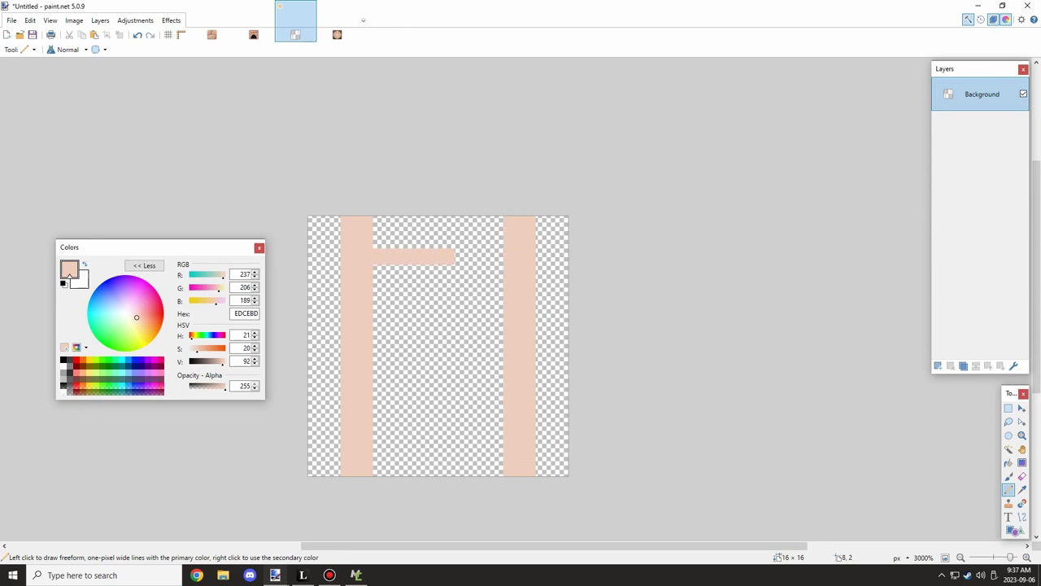
Undo the misplaced horizontal stroke and draw two-pixel-high top and bottom rungs between the rails.
key("ctrl+z")
left_click_drag(381, 240, 494, 240)
left_click_drag(494, 256, 380, 256)
left_click_drag(380, 451, 495, 451)
left_click_drag(494, 435, 380, 436)
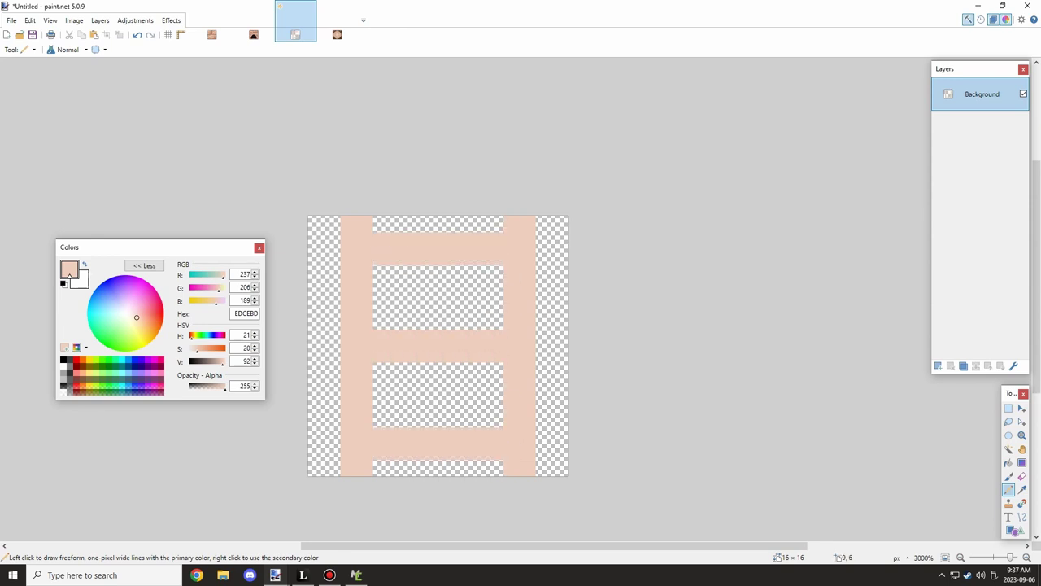
Undo the single middle rung and draw two evenly spaced rungs between the top and bottom ones.
key("ctrl+z")
key("ctrl+z")
left_click_drag(381, 305, 495, 306)
key("ctrl+z")
left_click_drag(381, 387, 495, 386)
left_click_drag(495, 370, 381, 370)
Sample the tan E0BDA8 from piruff_end.png and shade the upper rows of the upper rungs with broken strokes.
scroll(417, 363, "down", 4, "ctrl")
scroll(417, 350, "up", 1, "ctrl")
left_click(337, 25)
left_click(1021, 490)
left_click(686, 323)
left_click(295, 24)
left_click(1009, 490)
left_click(483, 353)
left_click(465, 334)
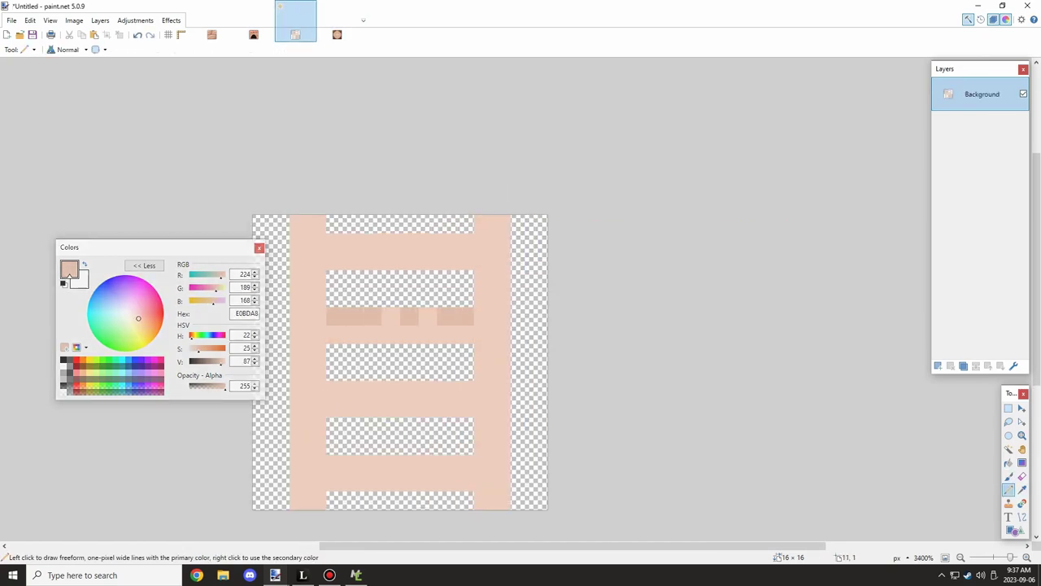
left_click_drag(446, 242, 391, 242)
left_click(354, 243)
Shade the upper row of the lowest rung with broken E0BDA8 strokes.
scroll(376, 310, "down", 2, "ctrl")
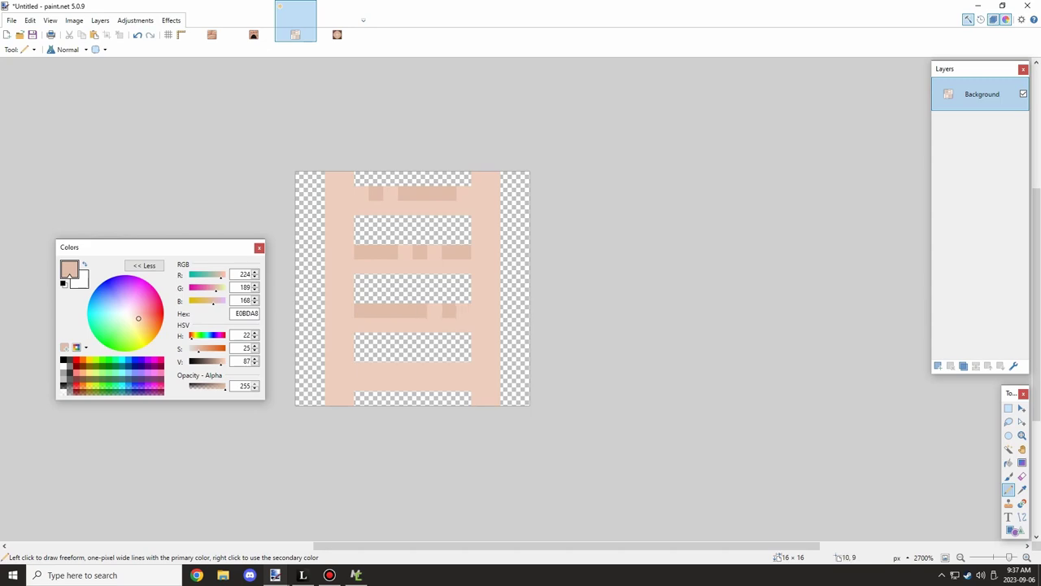
scroll(413, 354, "up", 1, "ctrl")
left_click_drag(449, 369, 391, 369)
left_click(361, 368)
Shade the left pixel column of both ladder rails with broken E0BDA8 strokes.
scroll(361, 369, "down", 1, "ctrl")
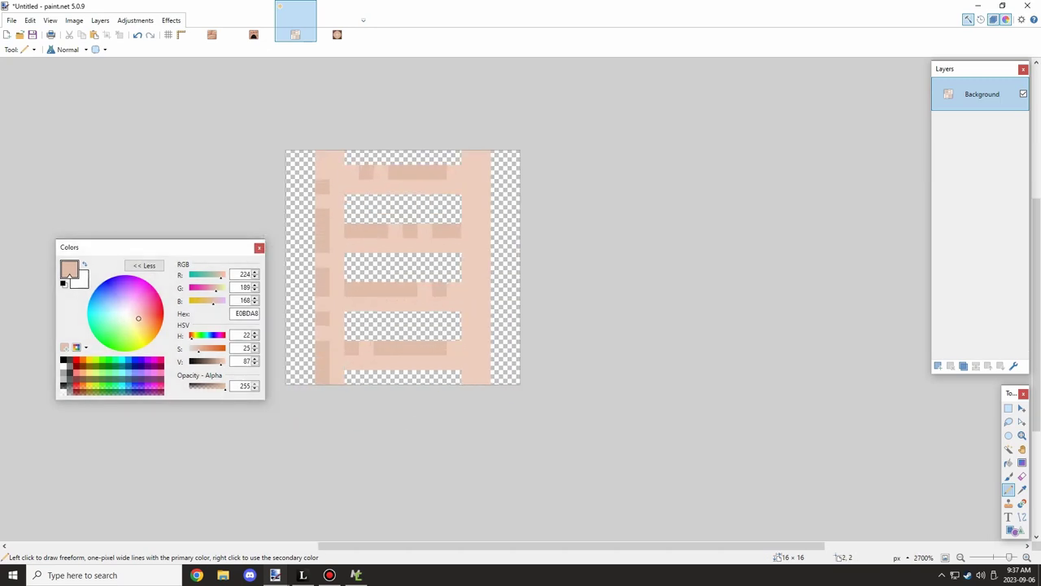
key("ctrl+z")
middle_click_drag(470, 157, 465, 178)
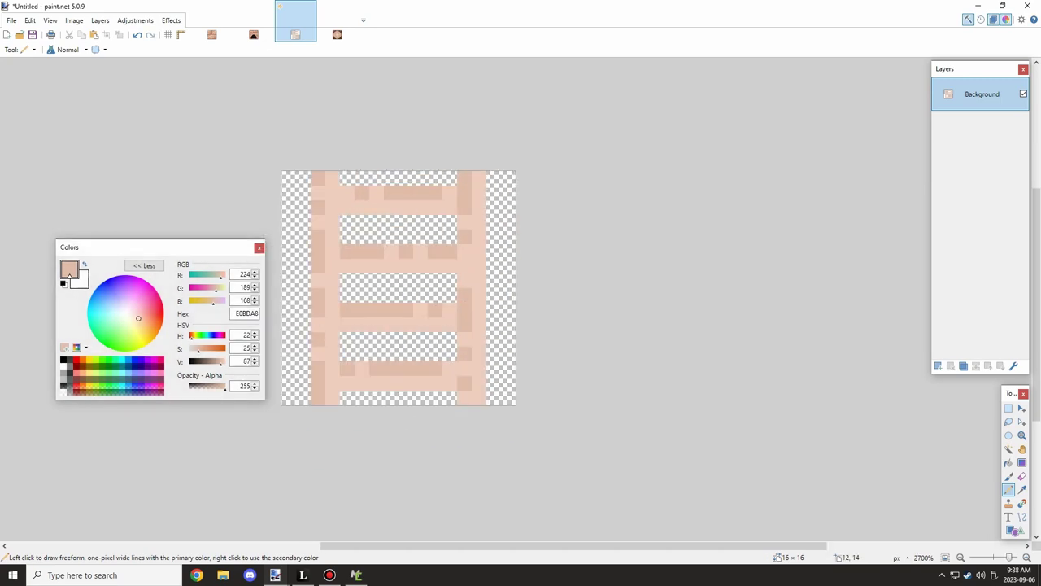
scroll(465, 398, "down", 4, "ctrl")
scroll(460, 326, "up", 4, "ctrl")
scroll(492, 322, "down", 5, "ctrl")
scroll(455, 350, "up", 4, "ctrl")
Sample a darker tan from piruff_end.png and recolour each rung's lower row and each rail's right column.
left_click(337, 26)
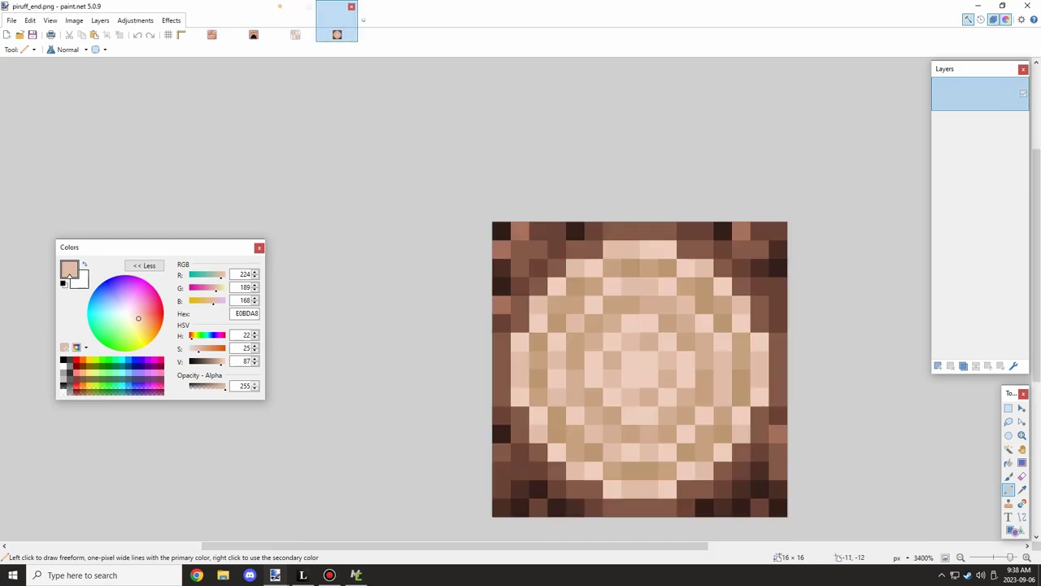
key("k")
left_click(593, 361)
key("p")
left_click(295, 26)
mouse_move(356, 159)
left_mouse_down()
mouse_move(356, 237)
mouse_move(412, 420)
mouse_move(504, 419)
left_mouse_up()
left_click_drag(504, 346, 374, 345)
left_click_drag(374, 273, 504, 273)
left_click_drag(504, 199, 374, 198)
left_click_drag(540, 161, 541, 236)
mouse_move(541, 254)
left_mouse_down()
mouse_move(559, 419)
mouse_move(541, 438)
left_mouse_up()
key("ctrl+z")
Sample the brown C6A181 from piruff_end.png and scatter darker segments along the ladder's shadow rows and columns.
left_click(336, 33)
key("k")
left_click(593, 396)
left_click(296, 34)
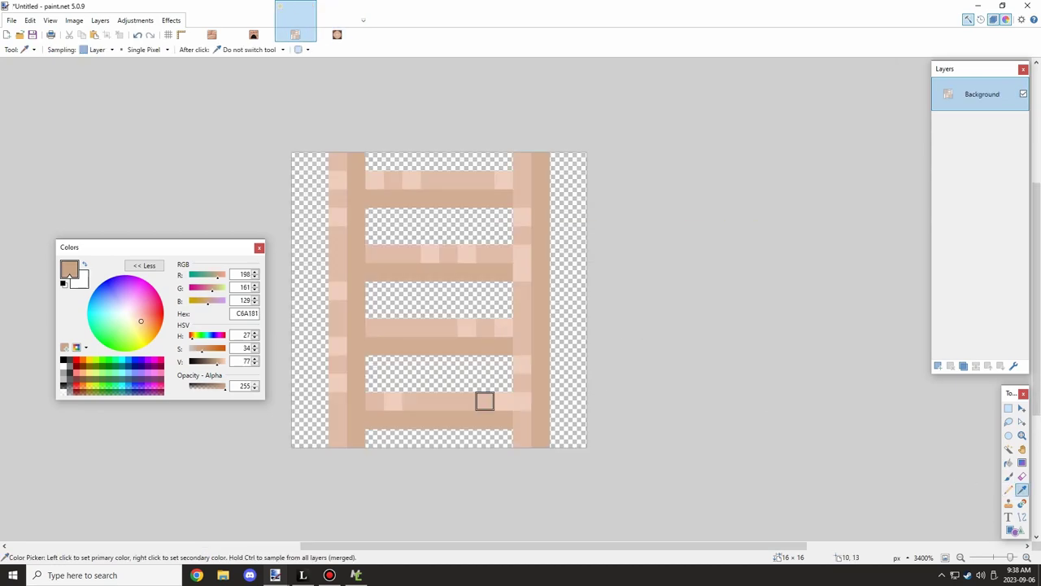
key("p")
left_click_drag(392, 419, 374, 419)
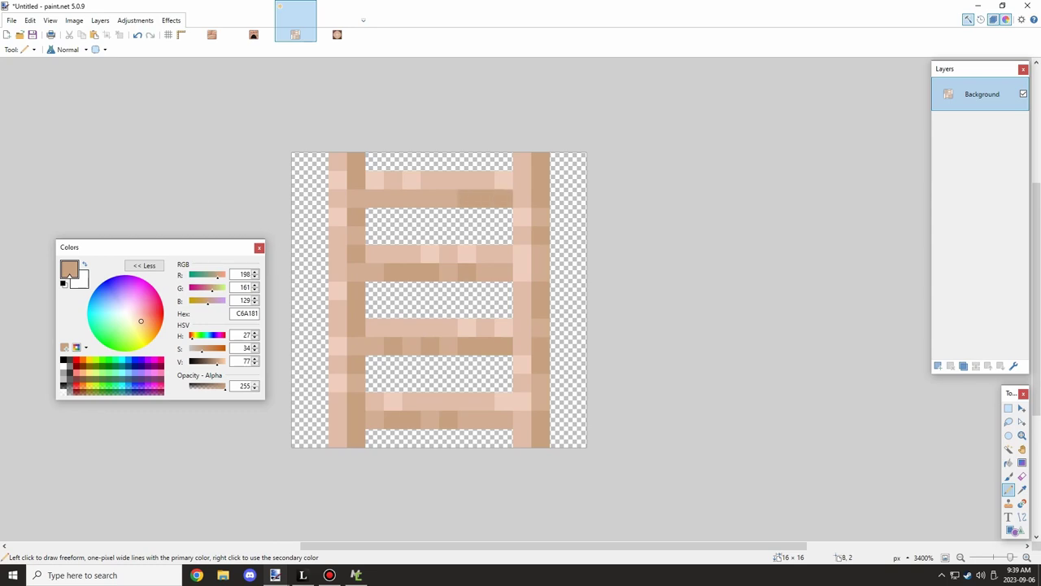
scroll(504, 199, "down", 4, "ctrl")
scroll(504, 198, "up", 2, "ctrl")
scroll(500, 277, "down", 2, "ctrl")
scroll(488, 267, "up", 4, "ctrl")
Save the ladder texture to the Desktop as kiln_ladder.png.
left_click(11, 20)
left_click(33, 103)
left_click(44, 92)
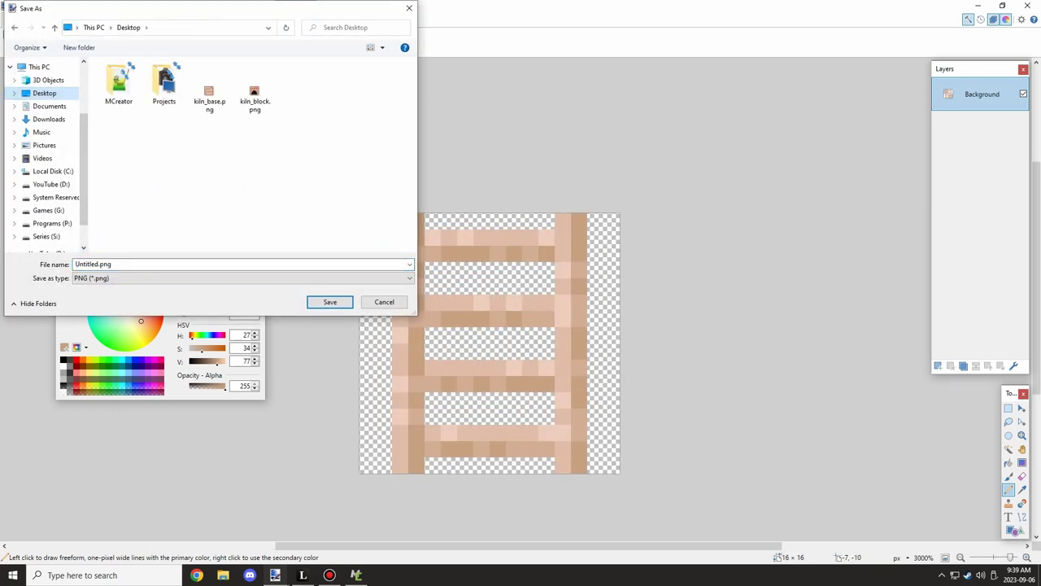
type("kiln_la")
key("Return")
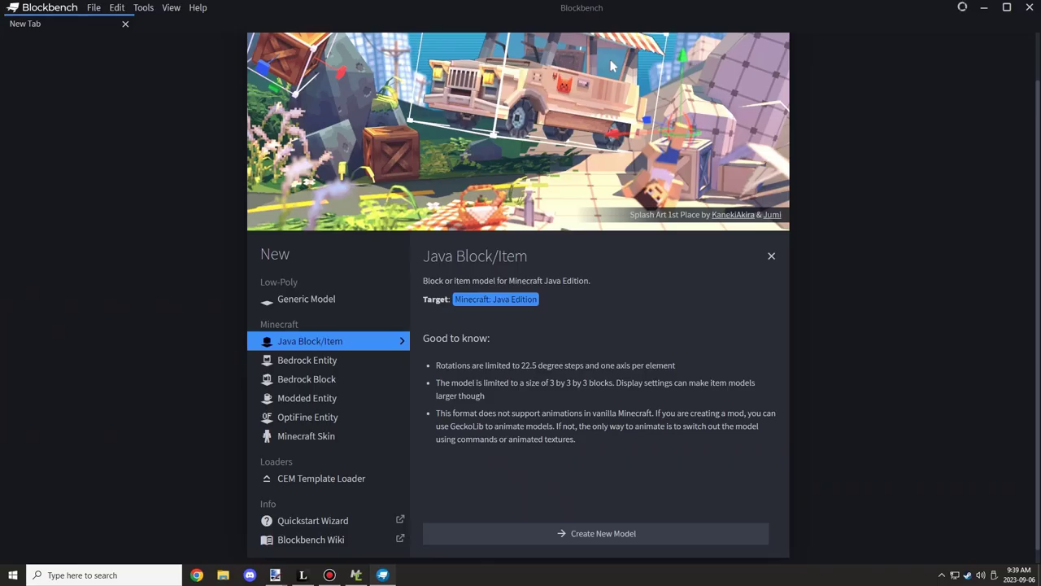
Create a Java Block/Item model named kiln_ladder with a 16 × 16 texture size and add a cube.
left_click(595, 534)
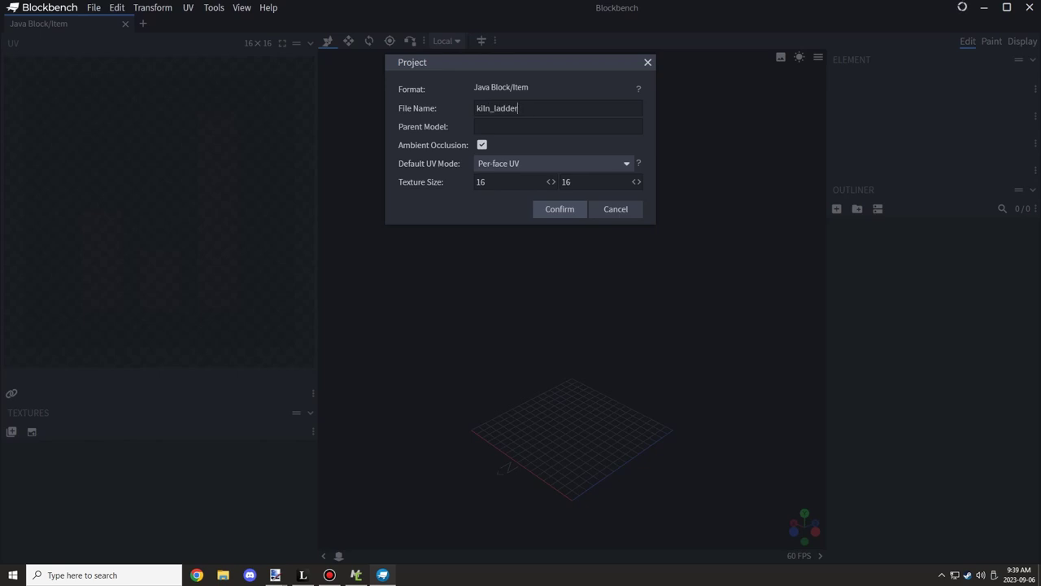
left_click(560, 209)
left_click(836, 208)
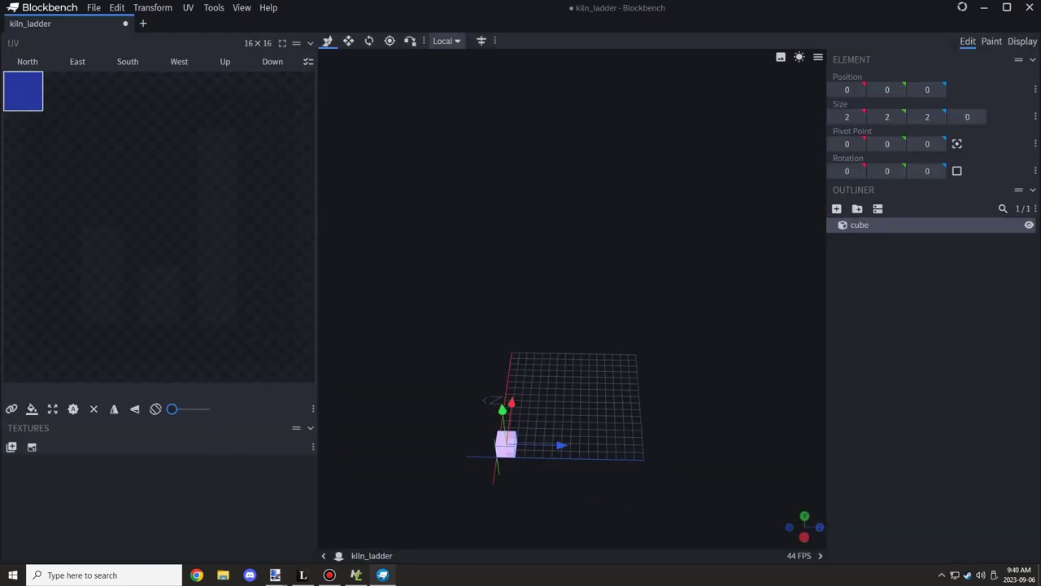
Resize the cube to a full 16 × 16 × 16 block with its position at the origin.
key("s")
left_click_drag(561, 445, 689, 446)
left_click_drag(692, 447, 509, 443)
left_click_drag(572, 403, 684, 436)
left_click_drag(571, 383, 572, 250)
key("v")
left_click_drag(765, 407, 571, 396)
right_click(626, 401)
left_click(680, 195)
left_click_drag(691, 212, 774, 224)
Add a second cube and resize it into a flat 16 × 16 × 0 plane on the block's north face.
left_click(837, 209)
key("s")
key("v")
mouse_move(603, 390)
left_mouse_down()
mouse_move(635, 399)
mouse_move(617, 395)
left_mouse_up()
key("s")
left_click_drag(723, 421, 692, 414)
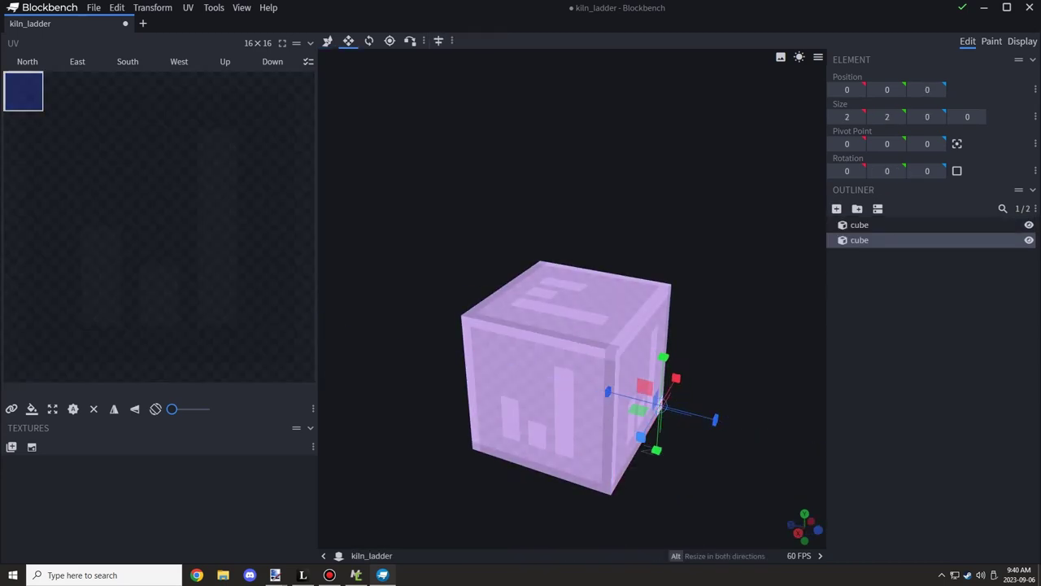
left_click_drag(675, 378, 614, 374)
left_click_drag(581, 420, 693, 268)
key("v")
scroll(692, 350, "up", 4)
right_click_drag(691, 350, 585, 247)
left_click_drag(675, 309, 645, 309)
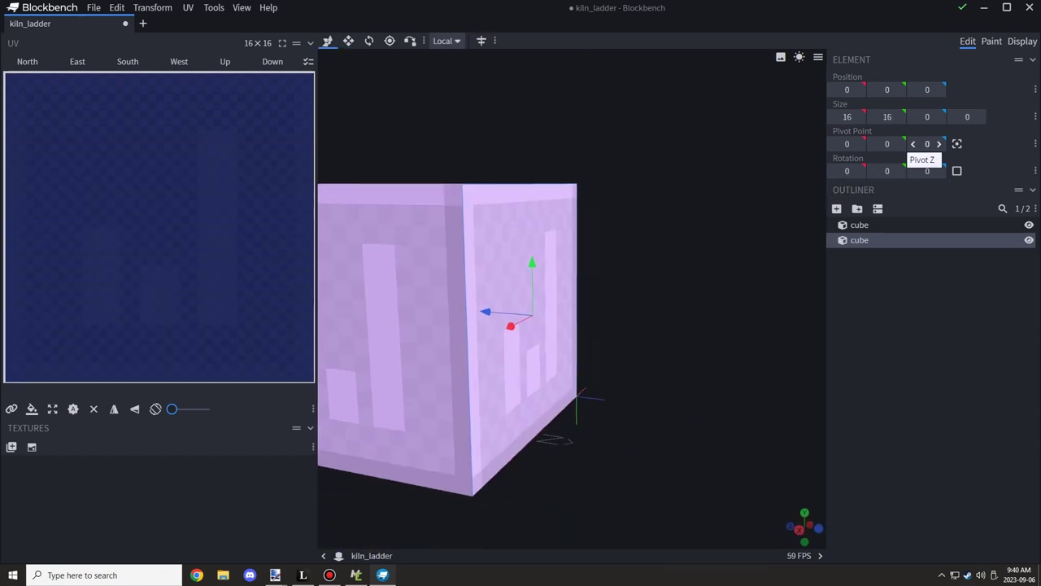
left_click(899, 89)
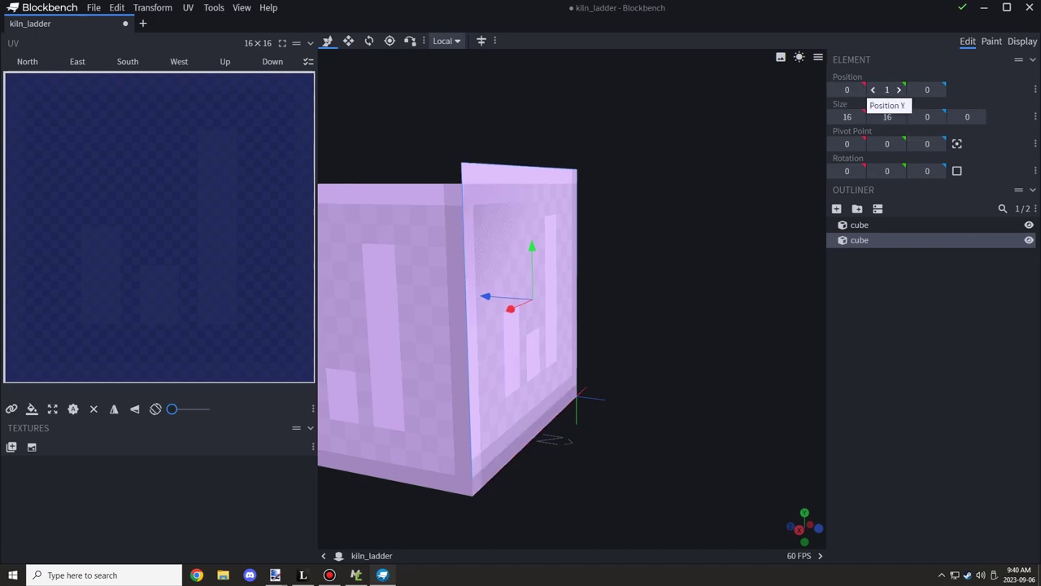
left_click(872, 89)
left_click(859, 90)
left_click(833, 90)
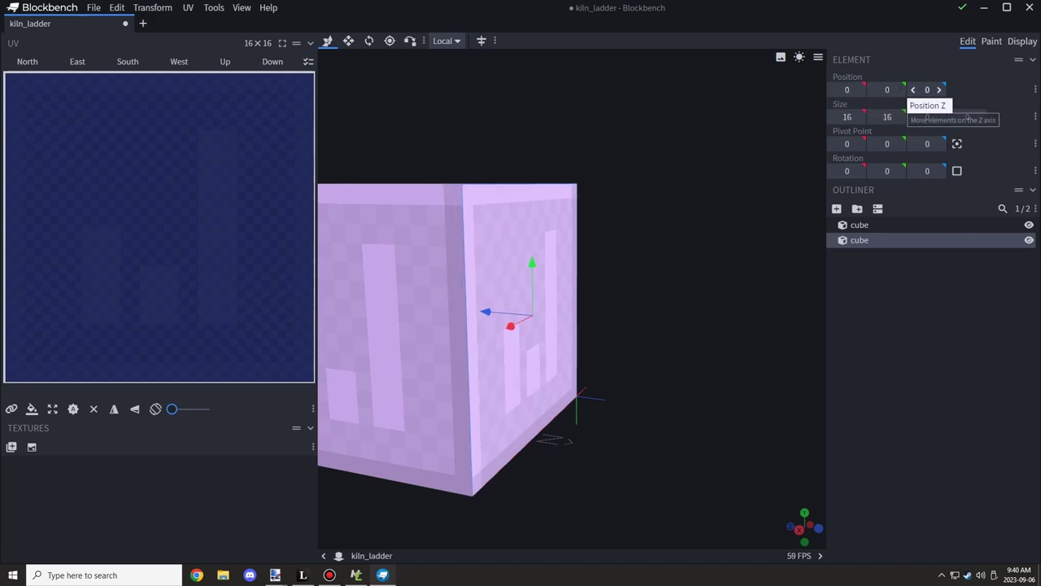
left_click(939, 89)
double_click(913, 89)
Offset the flat plane outward from the block by setting its Z position to -0.25.
left_click(940, 89)
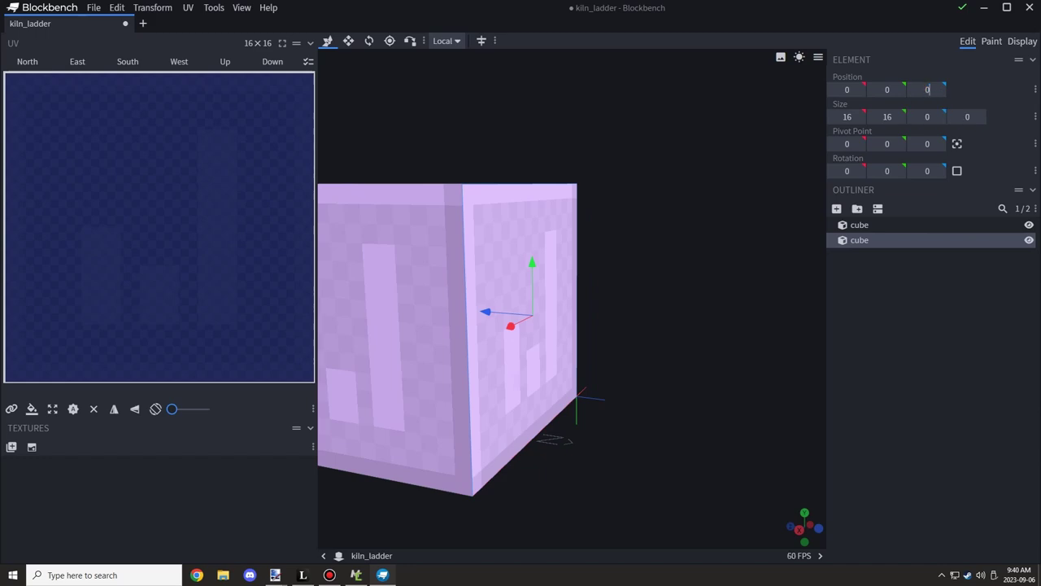
type("0.25")
key("Return")
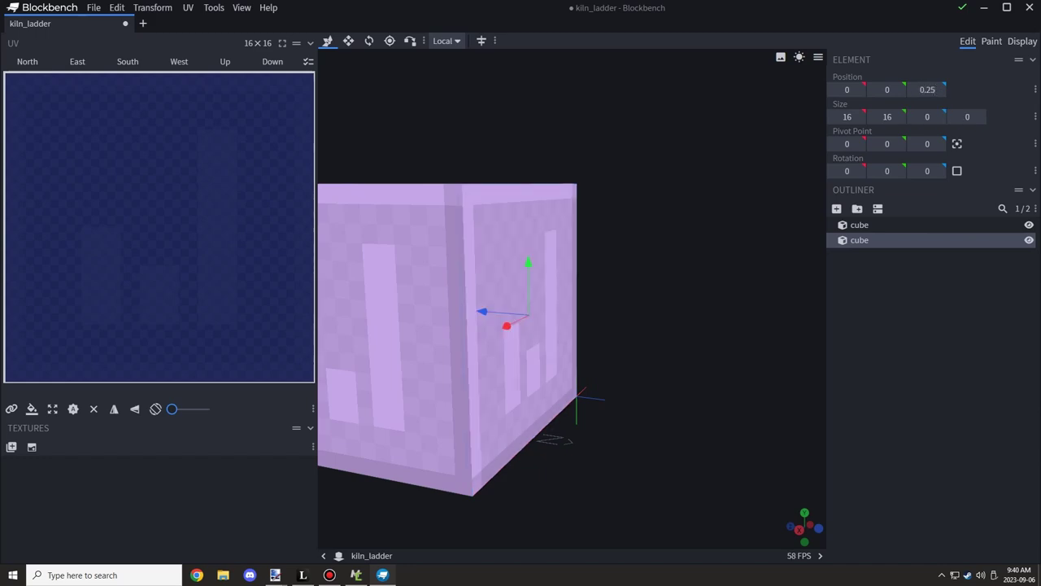
left_click(913, 90)
left_click_drag(659, 341, 635, 350)
key("BackSpace")
type("25")
key("Return")
scroll(667, 364, "down", 4)
left_click(911, 325)
left_click(549, 333)
left_click_drag(549, 333, 524, 332)
left_click(290, 409)
left_click(290, 409)
left_click(289, 409)
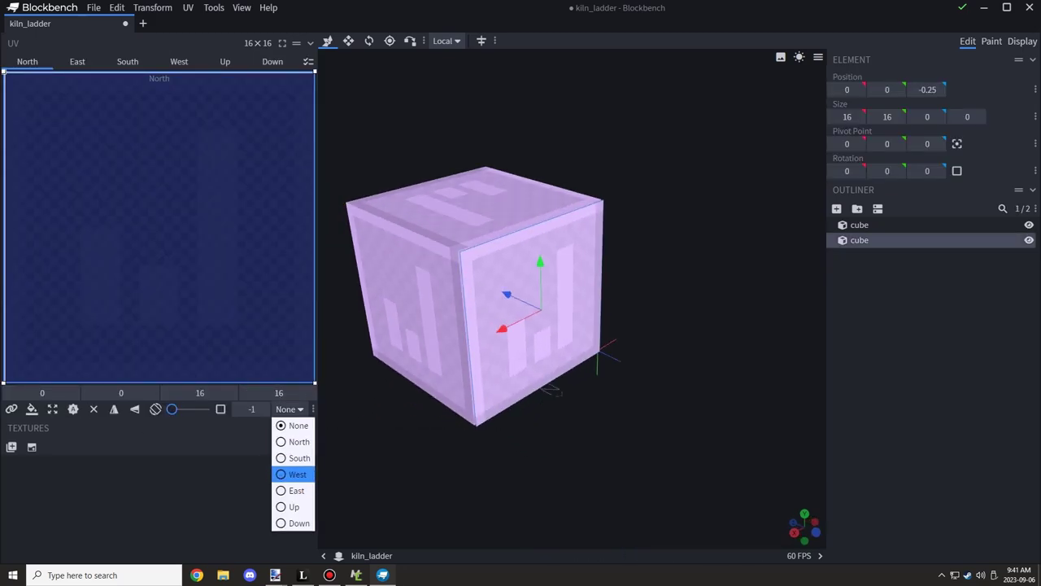
left_click(32, 446)
key("Escape")
Import kiln_base.png and kiln_ladder.png as textures of the model.
left_click(11, 447)
left_click(214, 86)
left_click(302, 87, "ctrl")
left_click(327, 306)
Apply the kiln_base.png texture to the 16 × 16 × 16 block.
left_click(418, 244)
right_click(421, 229)
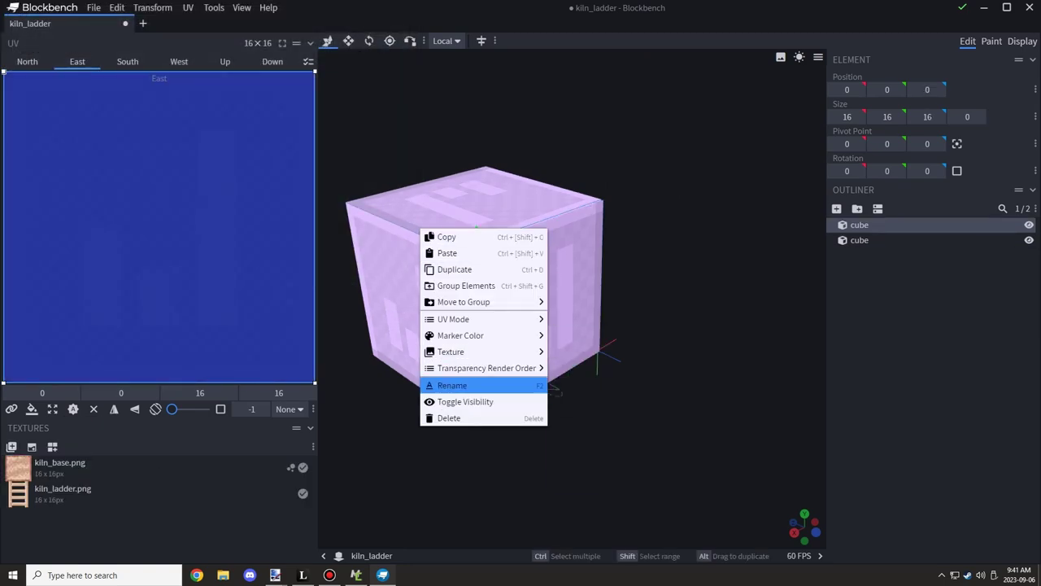
mouse_move(488, 352)
left_click(582, 369)
mouse_move(582, 390)
left_mouse_down()
mouse_move(644, 383)
mouse_move(584, 383)
left_mouse_up()
Apply the kiln_ladder.png texture to the flat plane in front of the block.
left_click(559, 303)
right_click(560, 302)
mouse_move(618, 392)
mouse_move(619, 424)
left_click(724, 458)
Set the ladder plane's Z position to -0.5.
left_click_drag(721, 456, 741, 433)
left_click(657, 436)
left_click(559, 402)
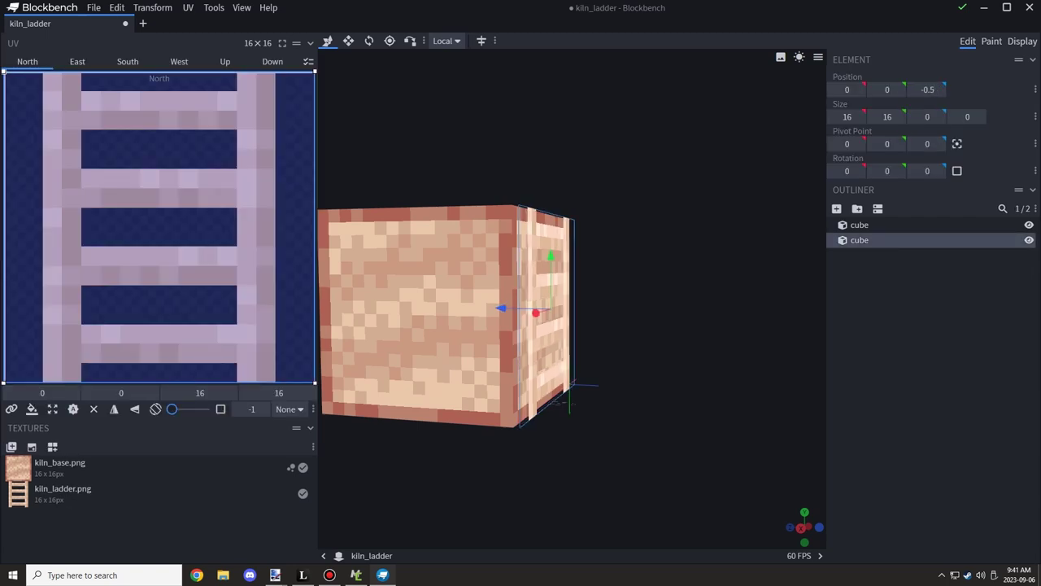
left_click_drag(668, 419, 693, 413)
left_click(651, 423)
Switch to paint.net, sample A6705B from piruff_end.png and recolour the ladder's lightest pixels with it at 0% tolerance.
mouse_move(275, 575)
left_click(358, 549)
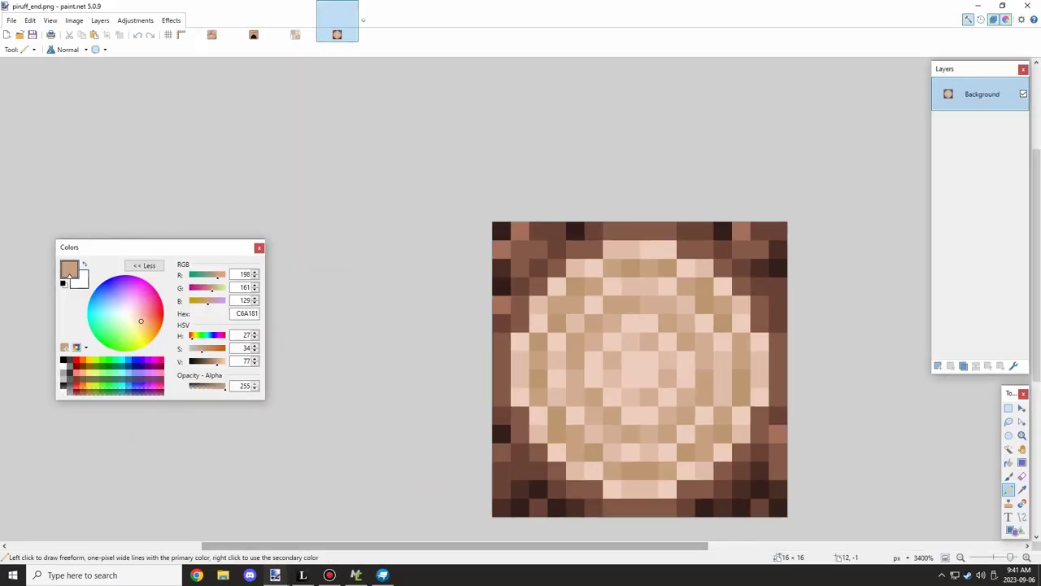
left_click(295, 23)
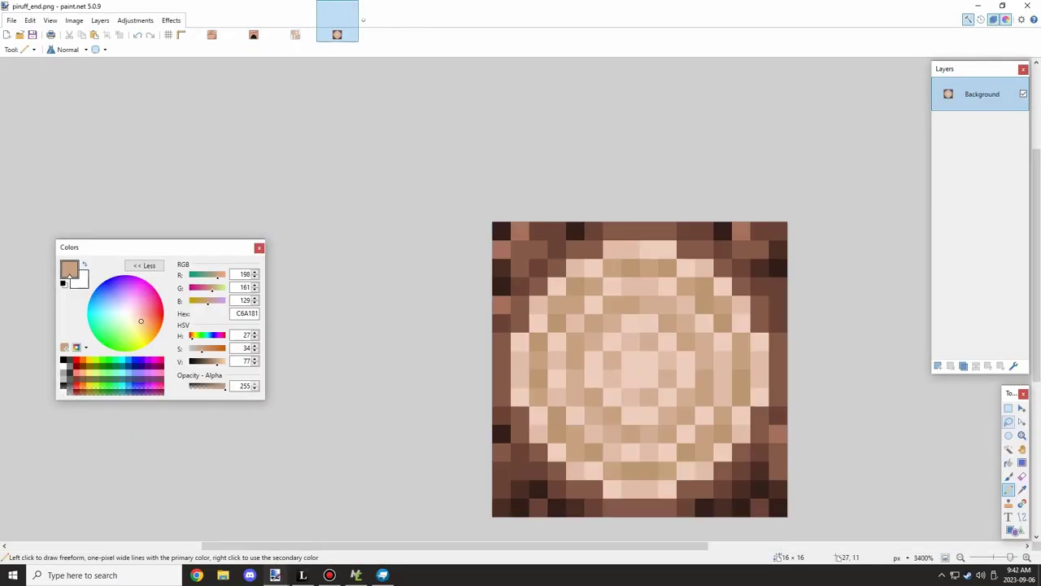
key("k")
left_click(296, 31)
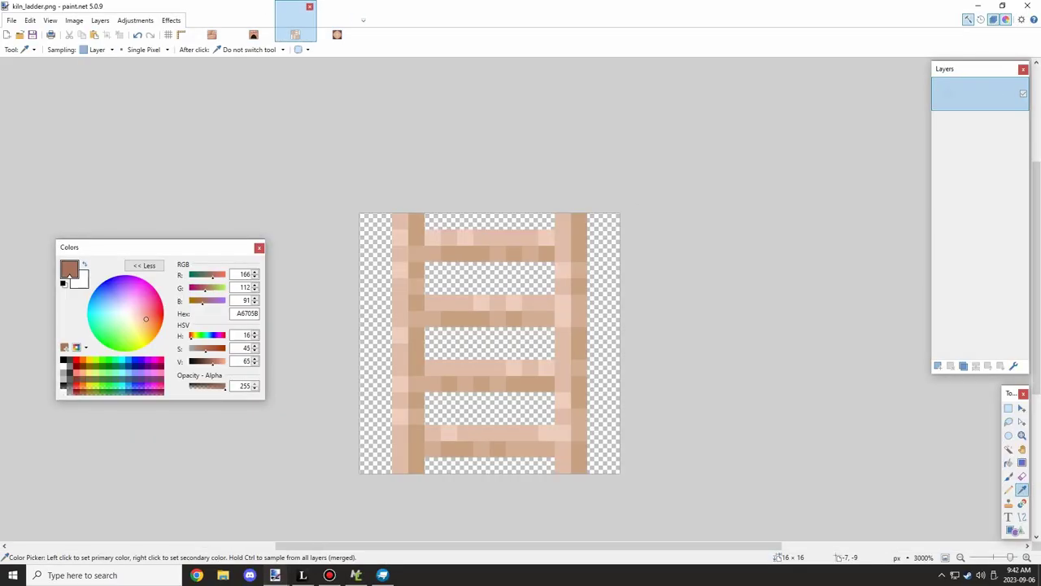
left_click(434, 239)
left_click_drag(244, 49, 221, 50)
left_click(1009, 462)
Sample the brown 845948 from piruff_end.png and recolour the remaining light pixels of the rails and rungs.
key("ctrl+Tab")
key("k")
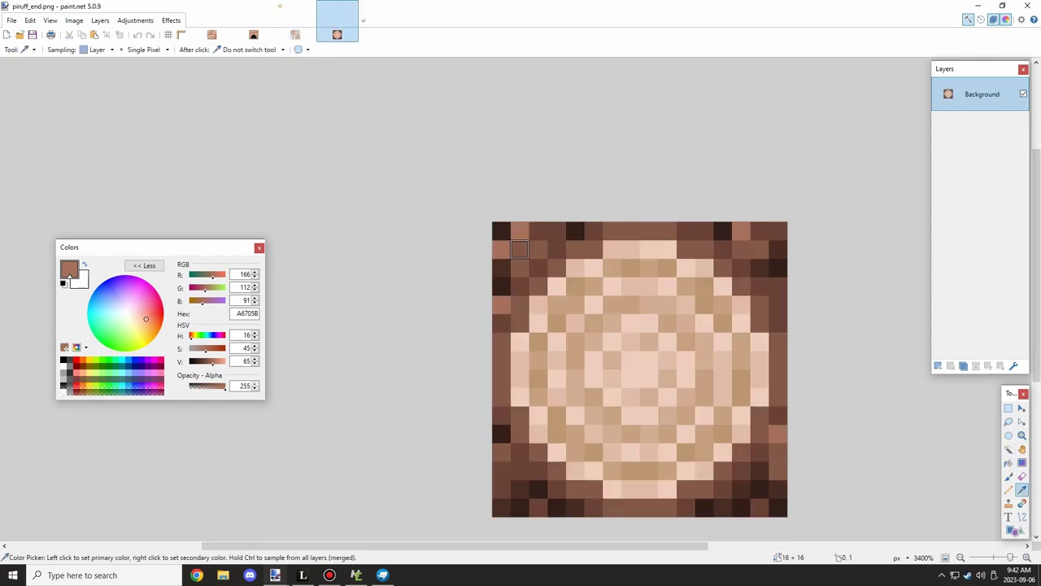
key("ctrl+Tab")
key("f")
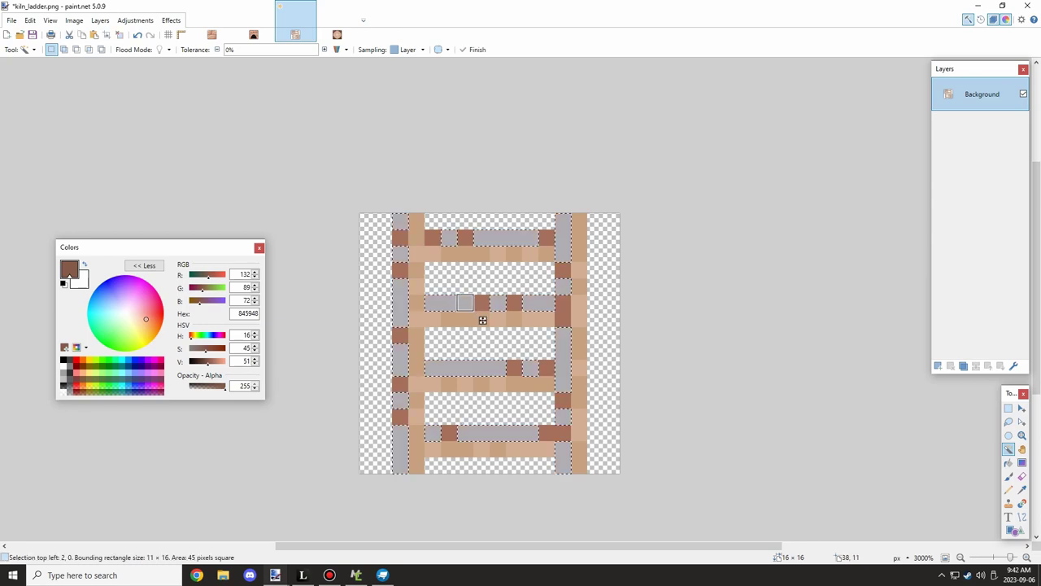
key("BackSpace")
Sample the darker brown 694336 from piruff_end.png and recolour the ladder's lighter shadow pixels with it.
key("ctrl+Tab")
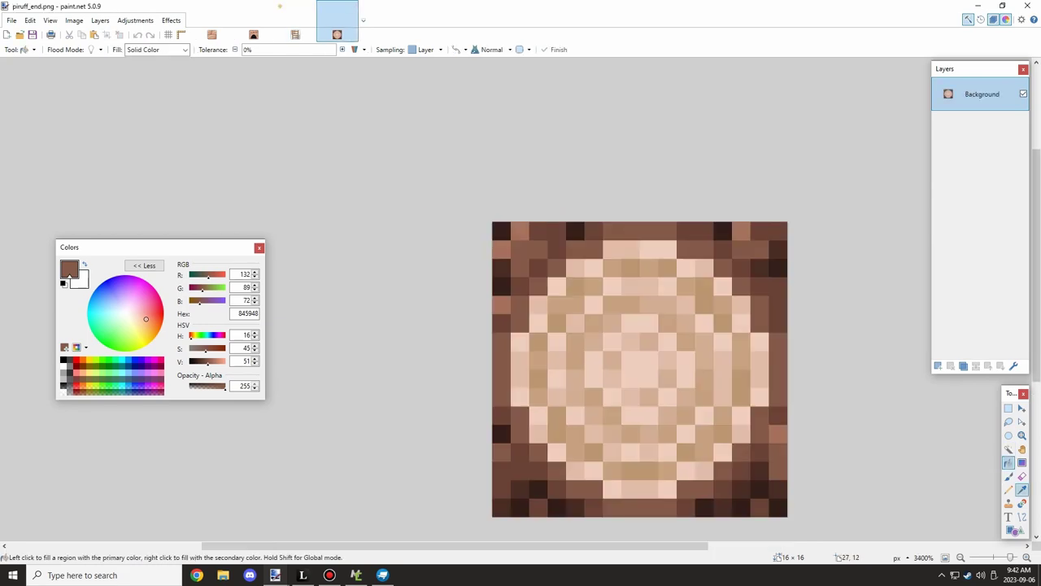
left_click(1022, 489)
left_click(778, 416)
left_click(1008, 449)
left_click(295, 21)
left_click(416, 254, "shift")
key("f")
key("BackSpace")
Sample the dark brown 4A2D24 from piruff_end.png and recolour the ladder's remaining tan shadow pixels with it.
key("ctrl+Tab")
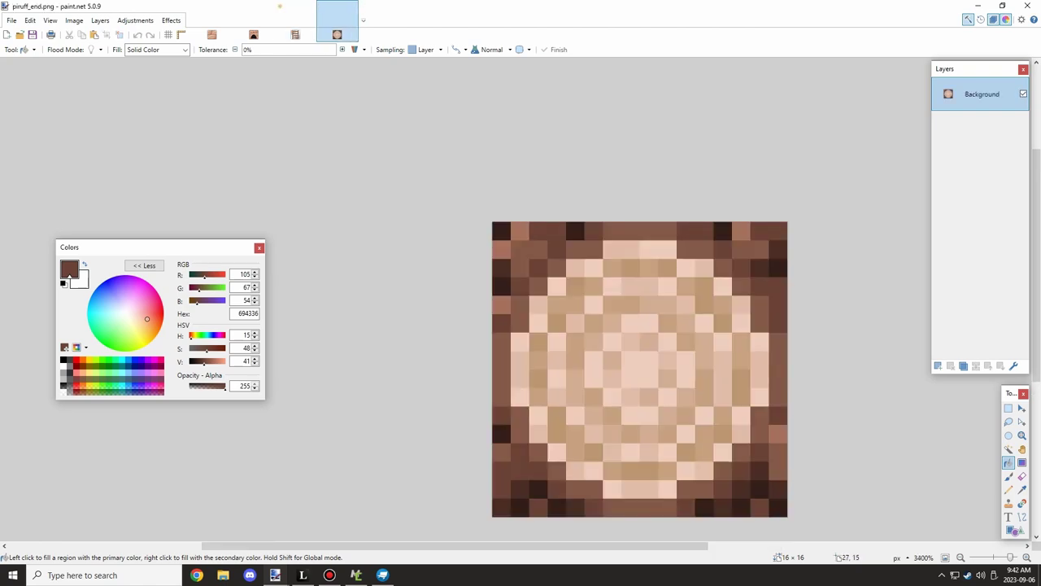
key("k")
key("s")
key("ctrl+Tab")
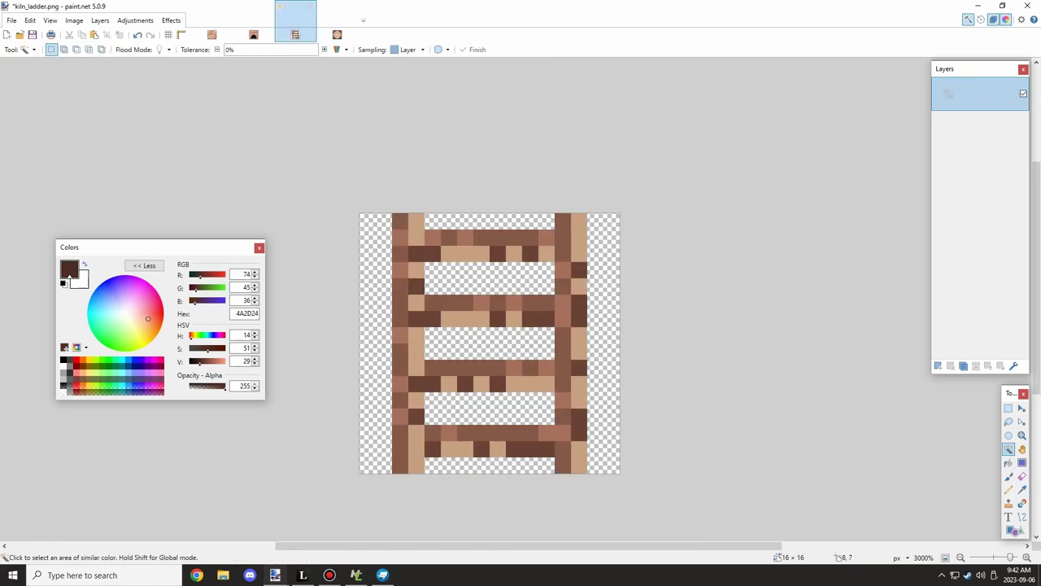
left_click(433, 352, "shift")
key("f")
key("BackSpace")
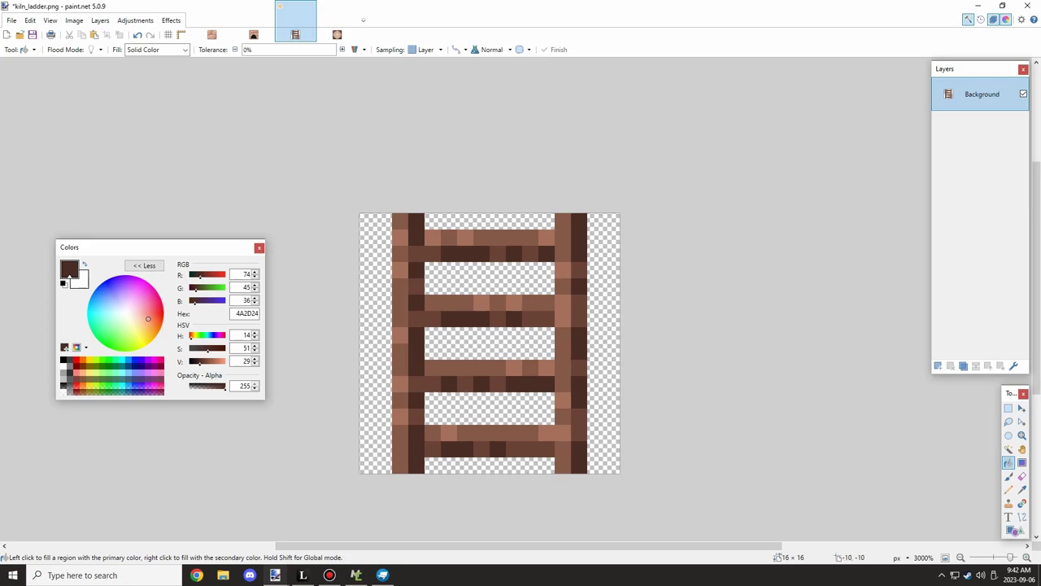
Save the recoloured ladder texture, switch back to Blockbench and examine it on the block.
left_click(978, 6)
left_click_drag(699, 268, 569, 293)
left_click(887, 326)
mouse_move(691, 309)
left_mouse_down()
mouse_move(732, 301)
mouse_move(675, 313)
mouse_move(769, 325)
mouse_move(764, 341)
mouse_move(740, 350)
mouse_move(704, 315)
left_mouse_up()
scroll(570, 310, "up", 3)
Remove the East, West, Up and Down faces of the ladder plane.
left_click(553, 314)
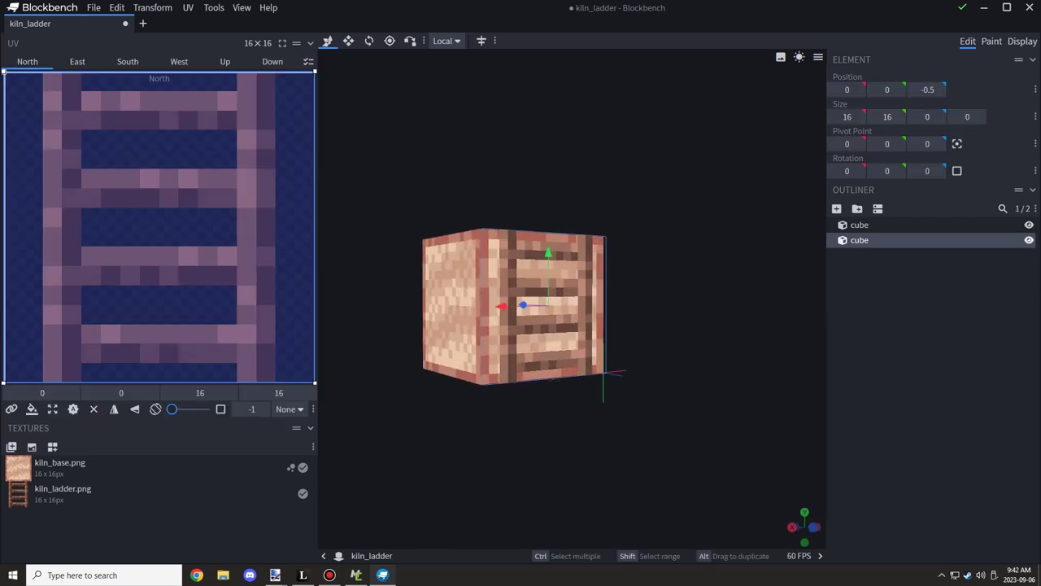
right_click(875, 239)
left_click(77, 62)
left_click(127, 62)
left_click(78, 62)
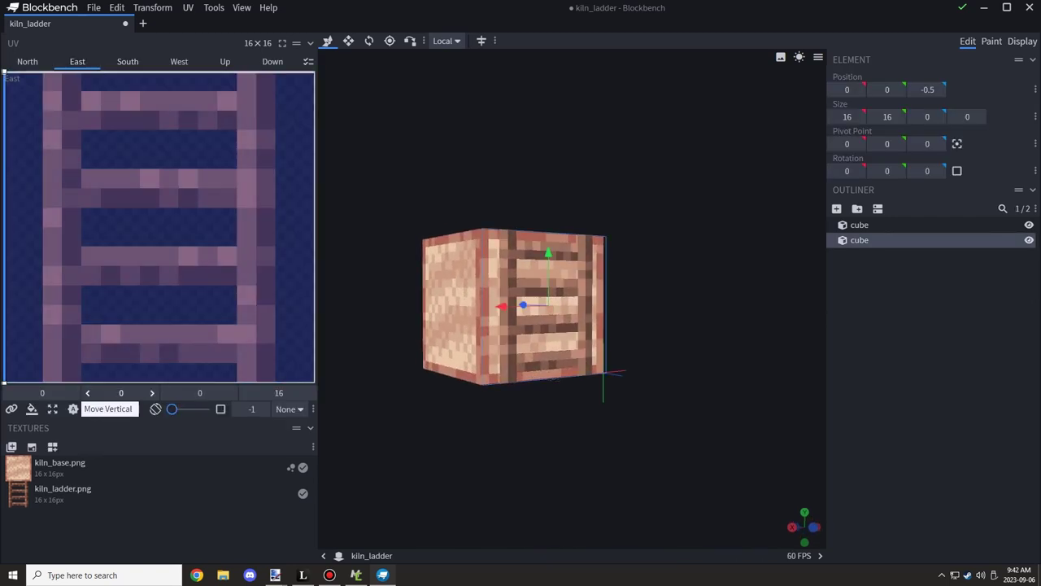
left_click(179, 61)
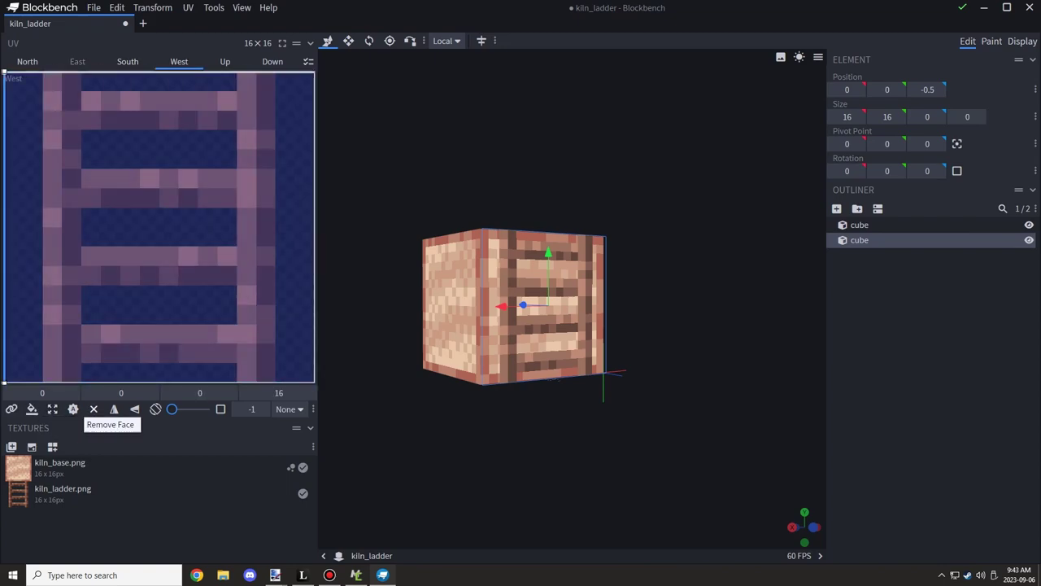
left_click(93, 409)
left_click(93, 410)
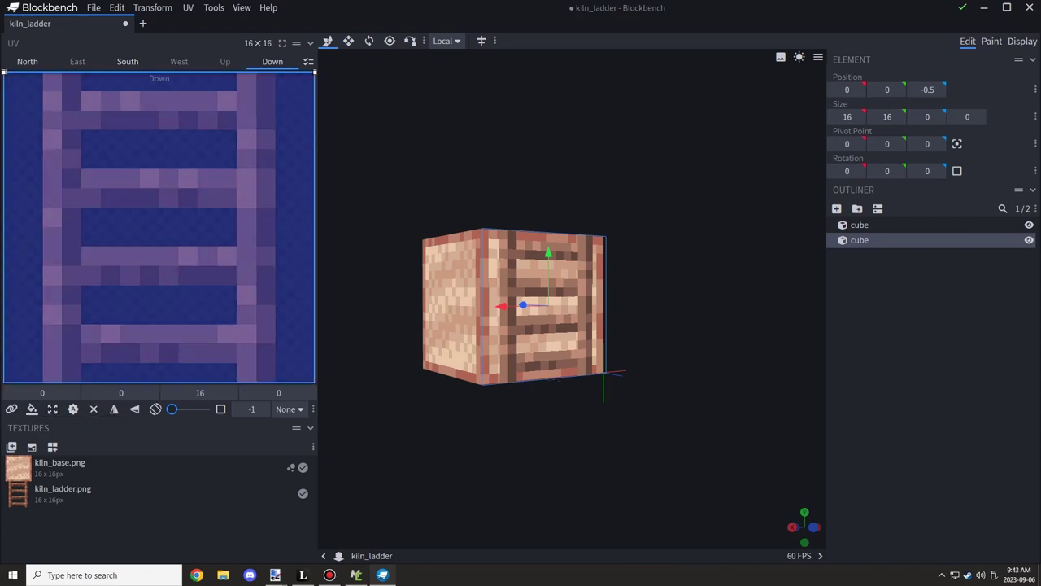
left_click(93, 409)
Remove the ladder plane's South face and undo that removal.
left_click(94, 409)
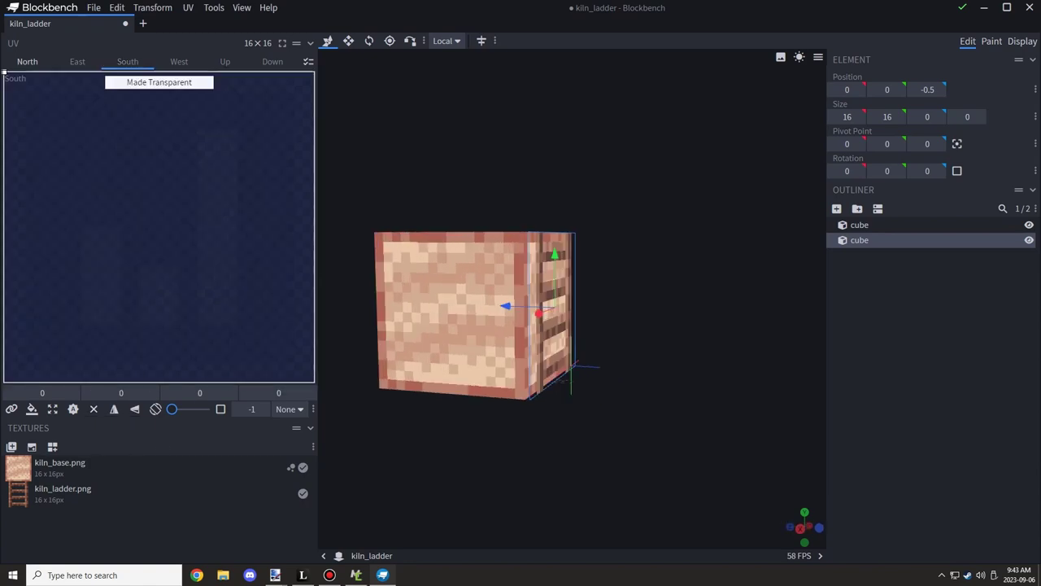
left_click_drag(631, 319, 614, 299)
key("ctrl+z")
Duplicate the ladder plane and select the copy.
right_click(549, 294)
left_click(546, 291)
right_click(546, 260)
left_click(568, 302)
left_click(508, 317)
left_click(860, 255)
Move the duplicated ladder plane to the opposite side of the block, at Z position 16.5.
left_click_drag(508, 304, 357, 297)
left_click_drag(358, 346, 376, 372)
left_click_drag(643, 342, 592, 354)
left_click(553, 318)
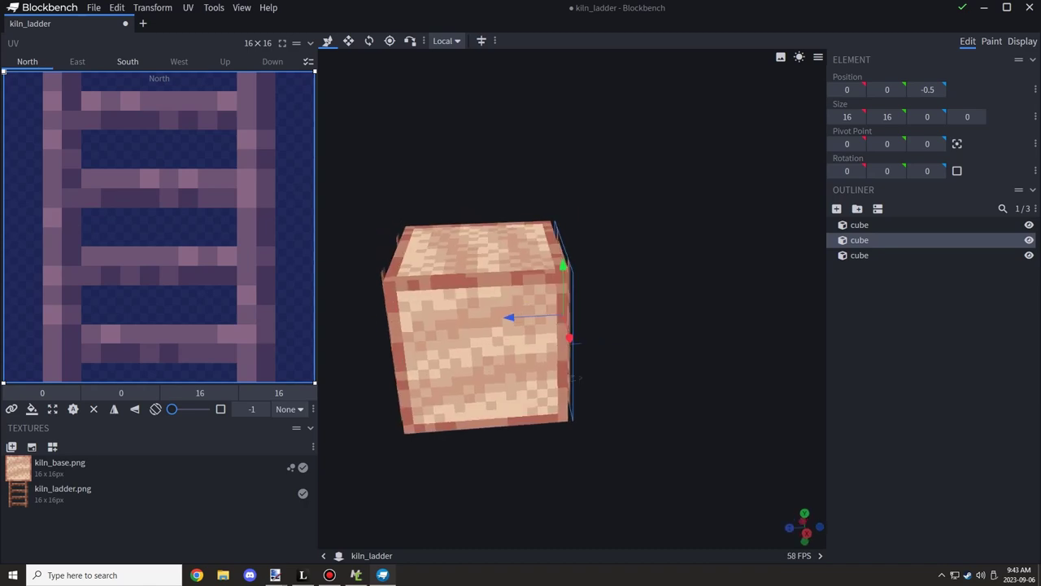
left_click_drag(634, 382, 686, 378)
left_click(903, 350)
left_click_drag(575, 379, 634, 354)
Rename the 16 × 16 × 16 block as base.
left_click(863, 225)
right_click(861, 226)
right_click(863, 227)
left_click(895, 384)
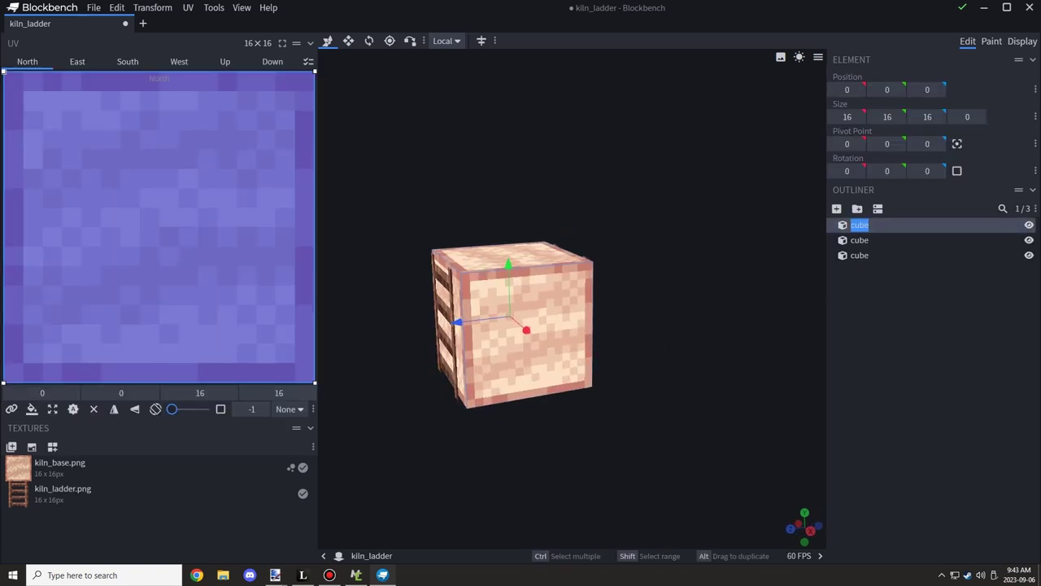
Rename the plane at Z -0.5 as ladder_front and the plane at Z 16.5 as ladder_back.
left_click(859, 240)
right_click(859, 240)
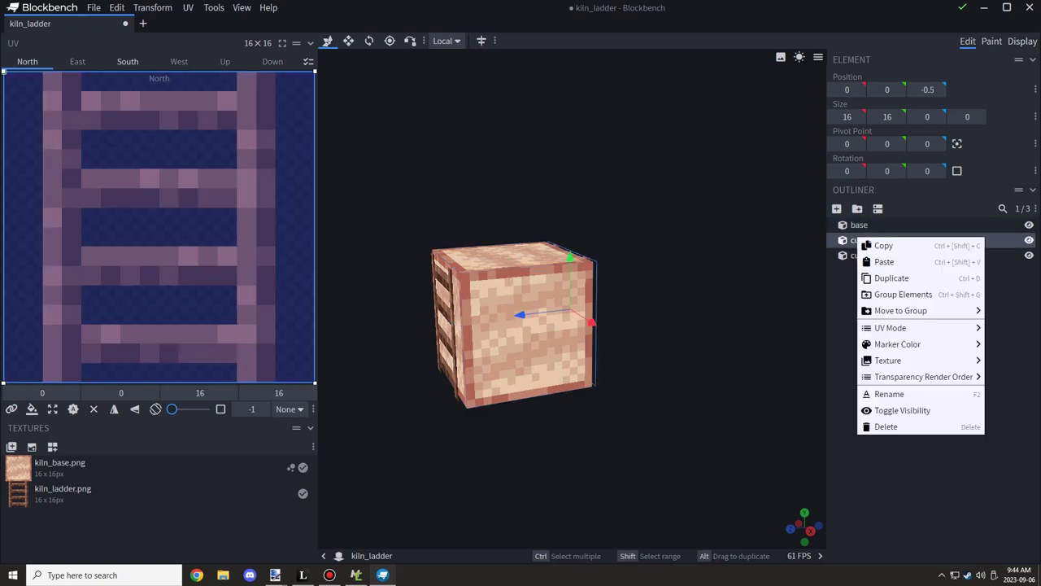
mouse_move(895, 327)
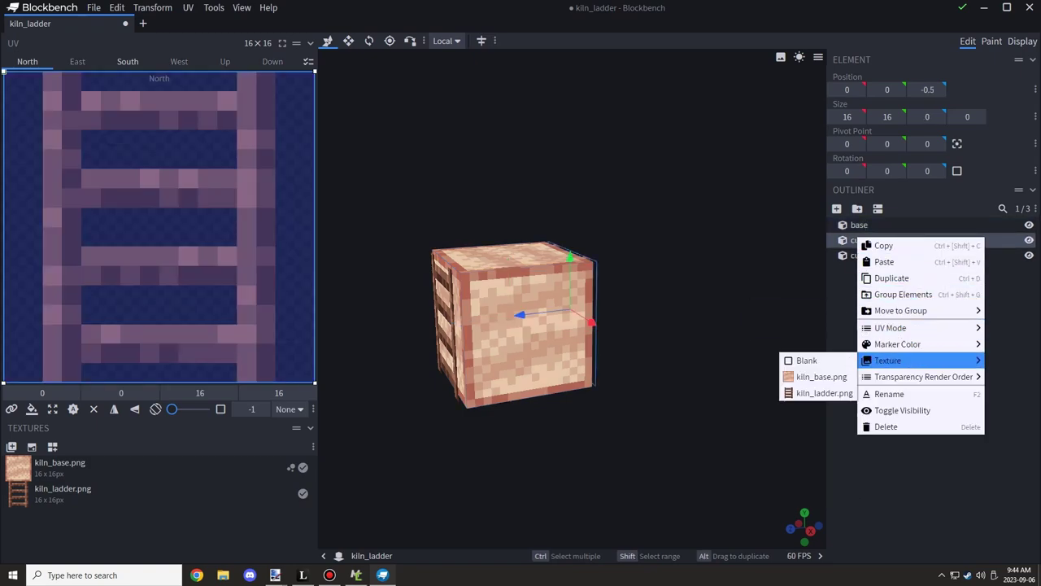
left_click(889, 394)
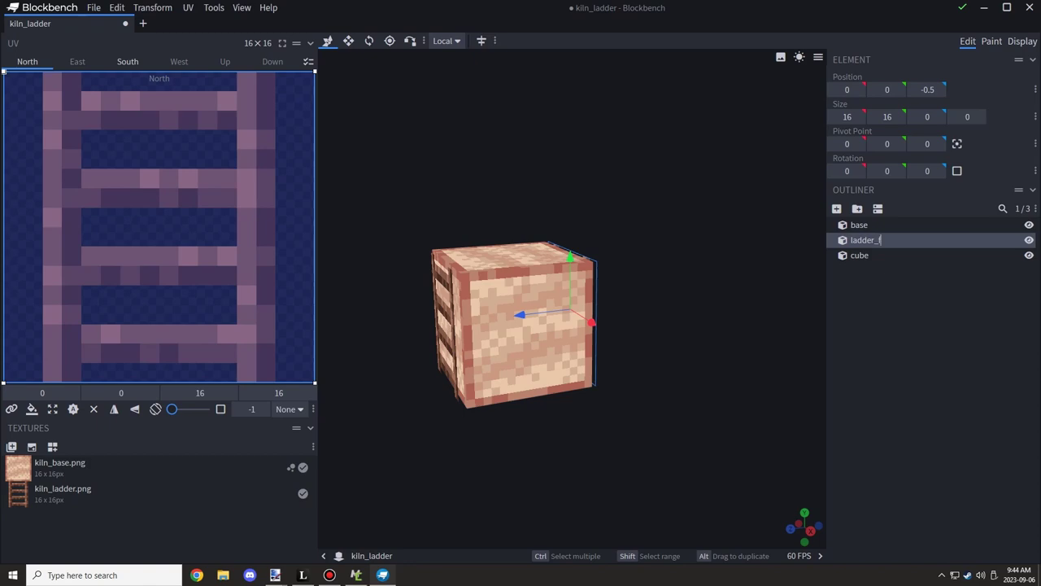
right_click(859, 255)
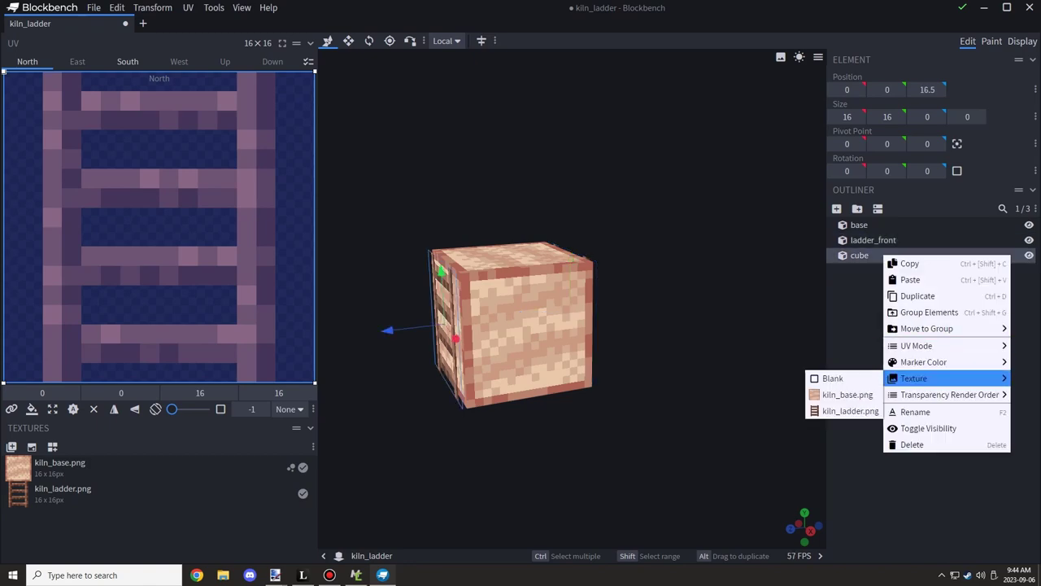
left_click(915, 412)
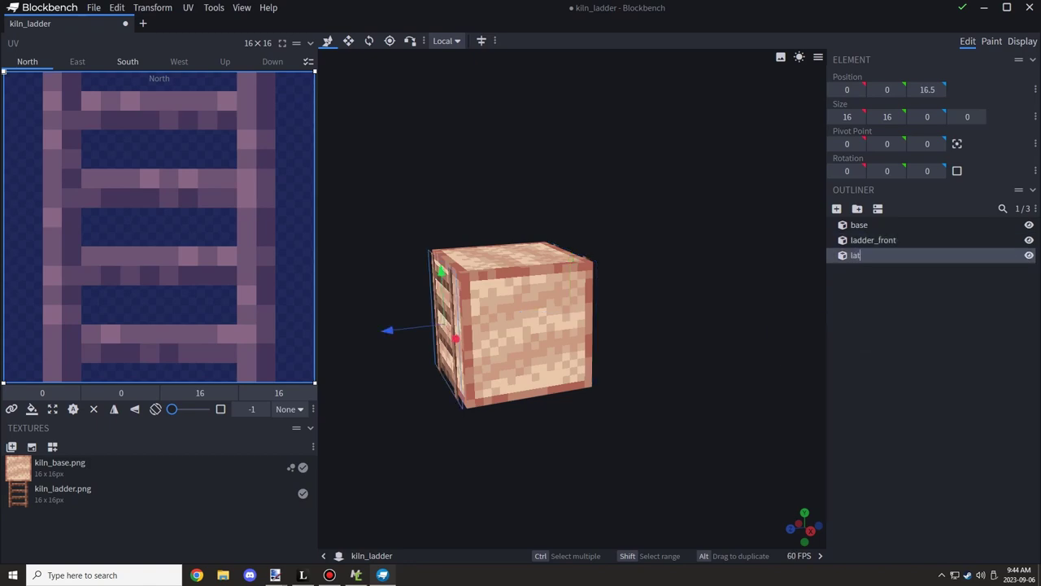
left_click_drag(733, 350, 599, 348)
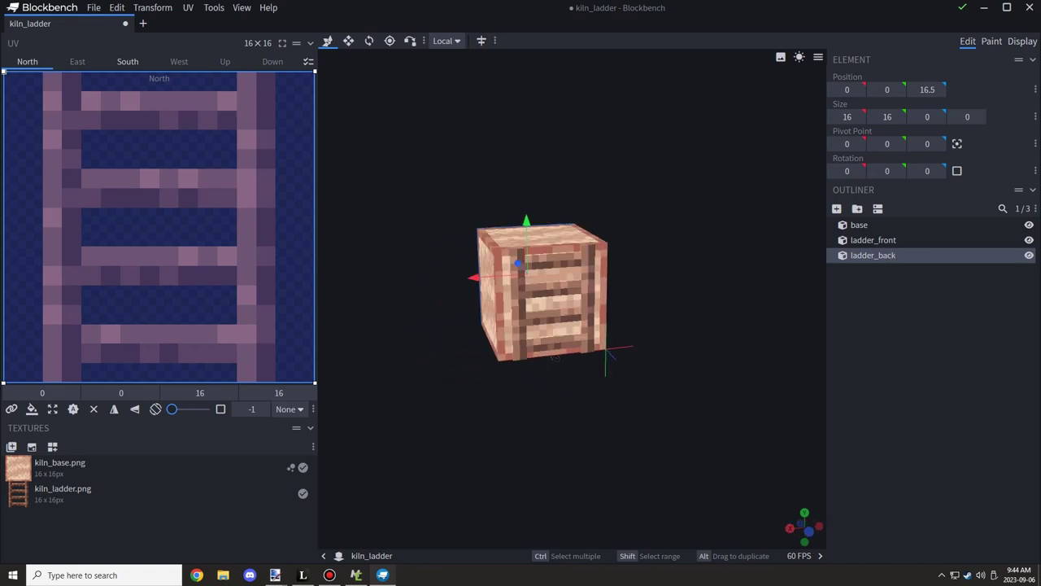
Remove the inward-facing South face of ladder_front.
left_click(874, 240)
left_click(127, 62)
left_click(94, 409)
left_click_drag(440, 387, 565, 386)
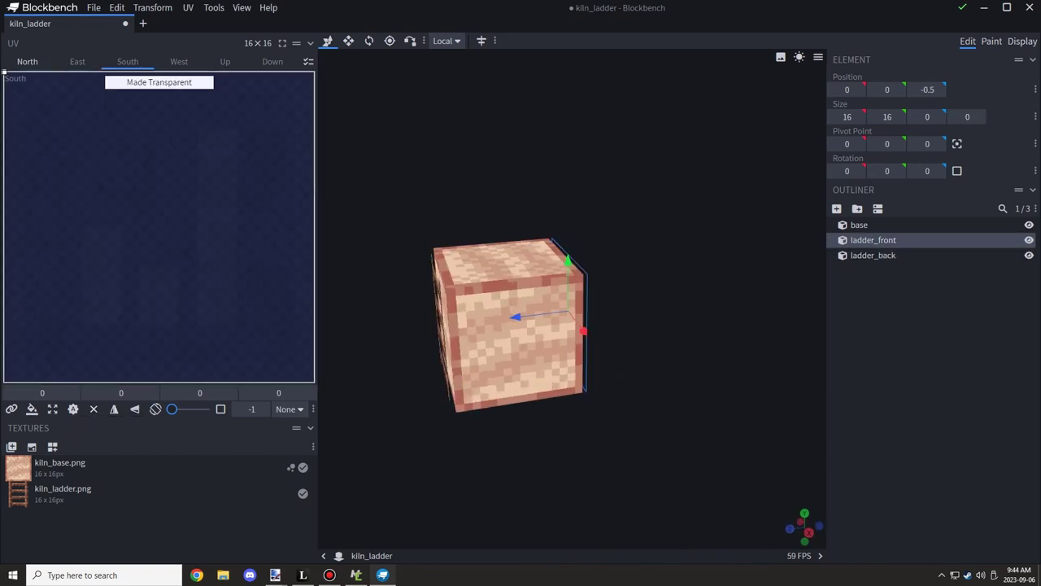
Remove the inward-facing North face of ladder_back and select its South face.
left_click(873, 255)
left_click(27, 62)
left_click(94, 409)
left_click_drag(375, 423, 411, 421)
left_click(128, 61)
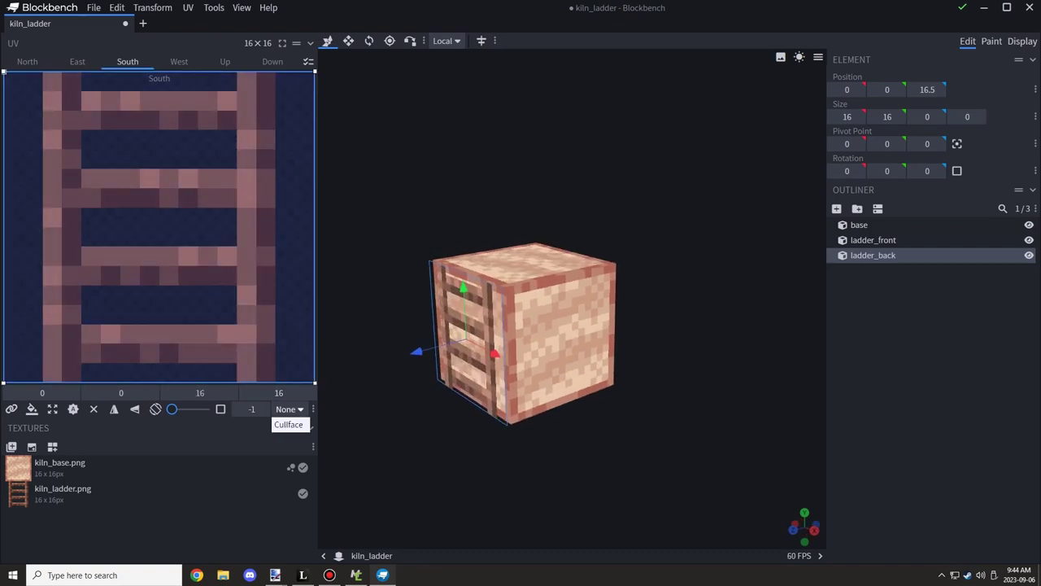
Set the cullface of ladder_back's outer face to South and of ladder_front's outer face to North.
left_click(289, 410)
left_click(291, 459)
left_click_drag(569, 451, 525, 430)
left_click(546, 313)
left_click(288, 410)
left_click(298, 441)
Set the cullface of the base block's East face to East and its Up face to Up.
left_click(508, 341)
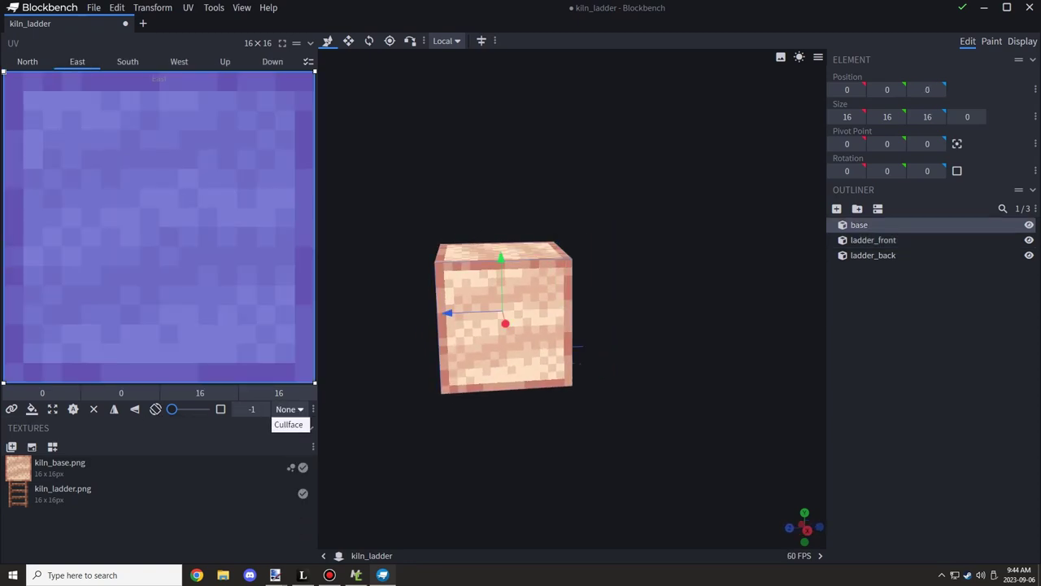
left_click(289, 409)
left_click(291, 491)
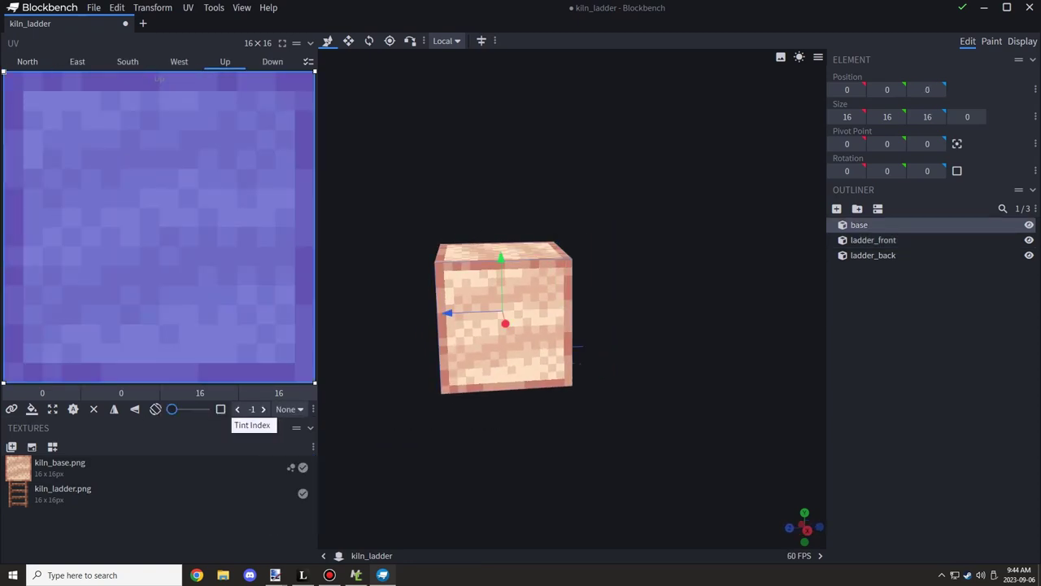
left_click(288, 410)
left_click(294, 507)
Set the cullface of the base block's Down face to Down and its West face to West.
left_click_drag(386, 464, 394, 358)
left_click(463, 325)
left_click(289, 409)
left_click(298, 523)
left_click_drag(374, 456, 382, 520)
left_click(620, 285)
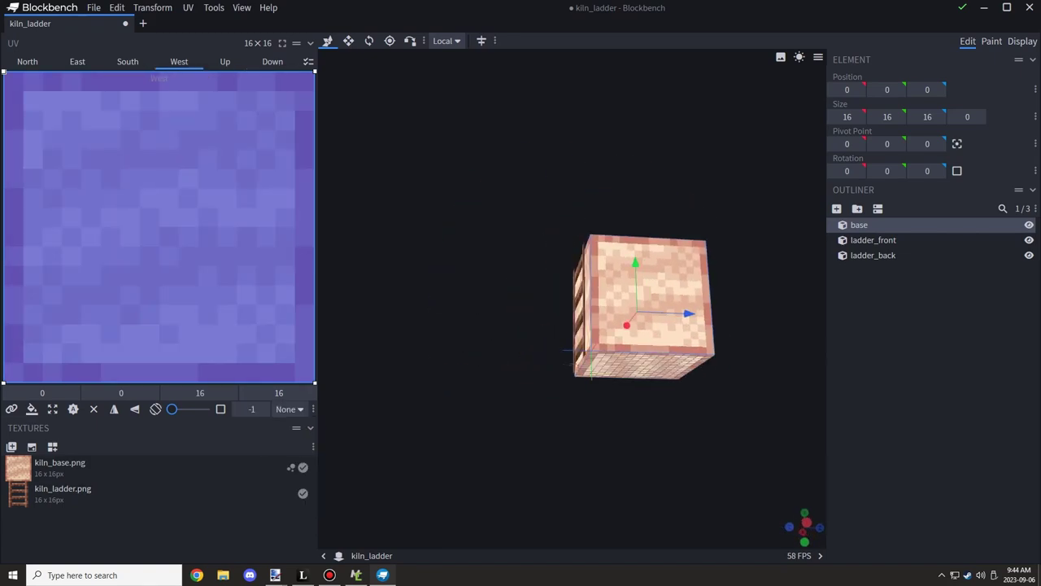
left_click(289, 409)
left_click(296, 475)
Set the cullface of the base block's North face to North and its South face to South.
left_click_drag(375, 431, 439, 496)
left_click(289, 410)
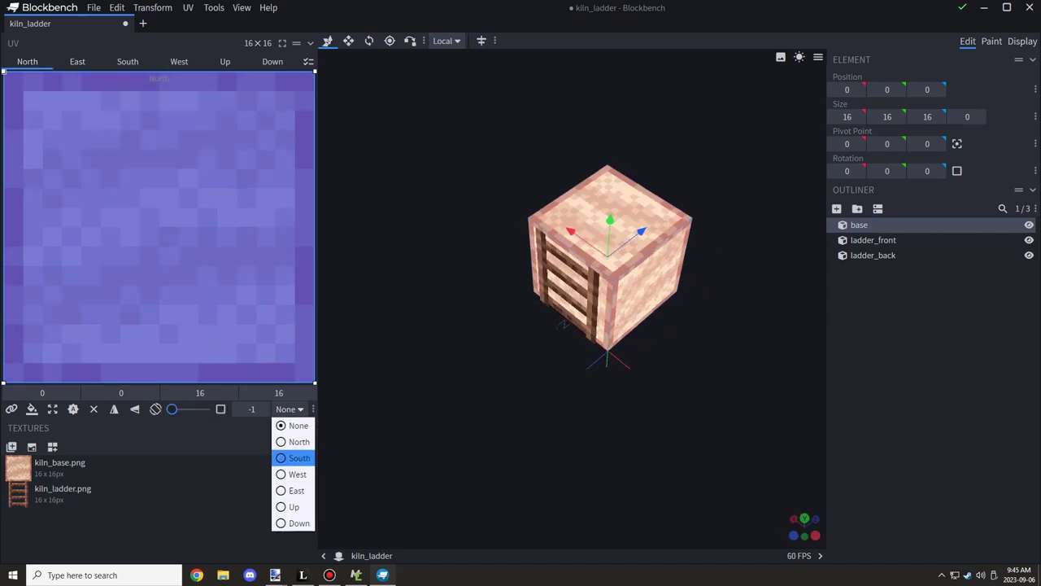
left_click(298, 442)
left_click(128, 62)
left_click(289, 410)
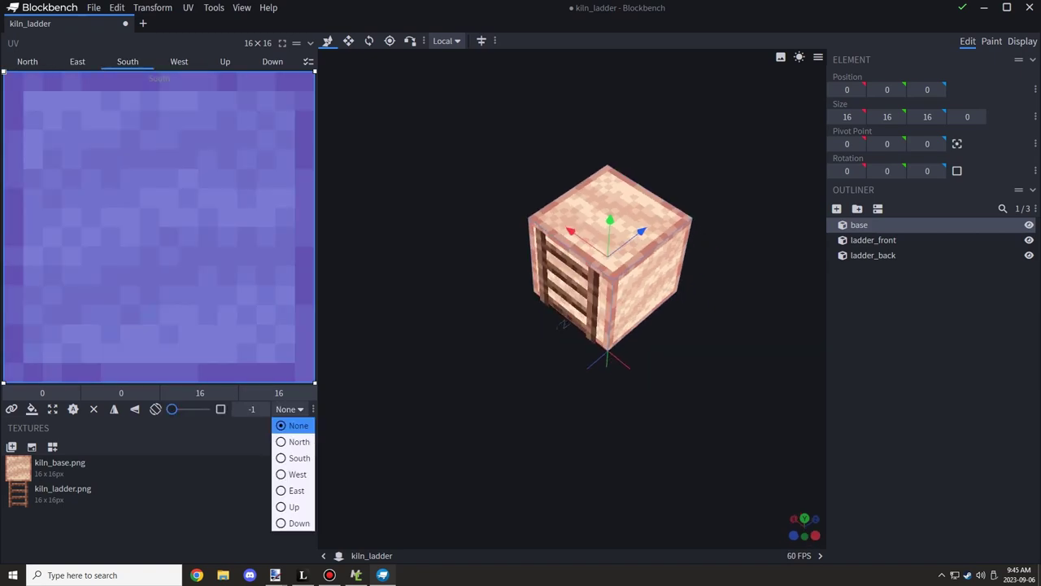
left_click(298, 458)
Set the texture variable of kiln_base.png to base and give kiln_ladder.png its own variable name.
left_click_drag(406, 460, 350, 394)
right_click(62, 481)
left_click(96, 473)
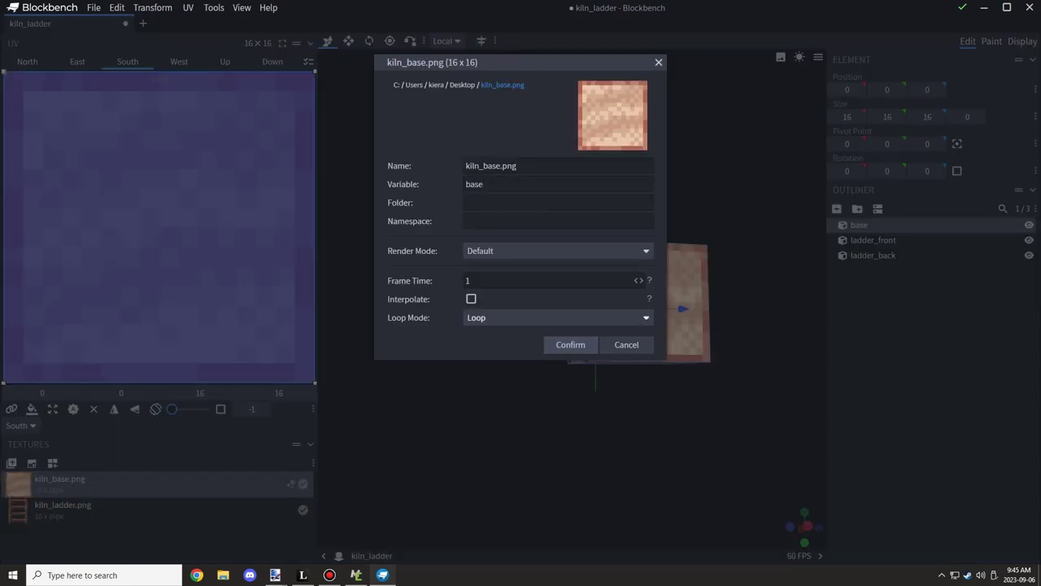
key("Escape")
right_click(89, 505)
left_click(122, 500)
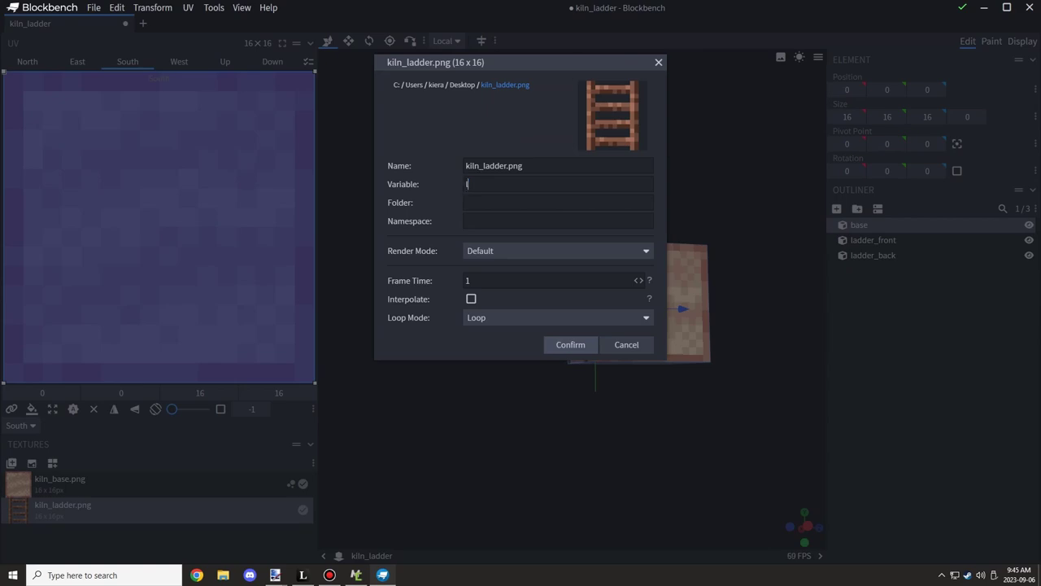
left_click(570, 344)
Deselect all elements and apply the Default Block display preset to all display slots.
left_click_drag(757, 390, 646, 390)
left_click(887, 350)
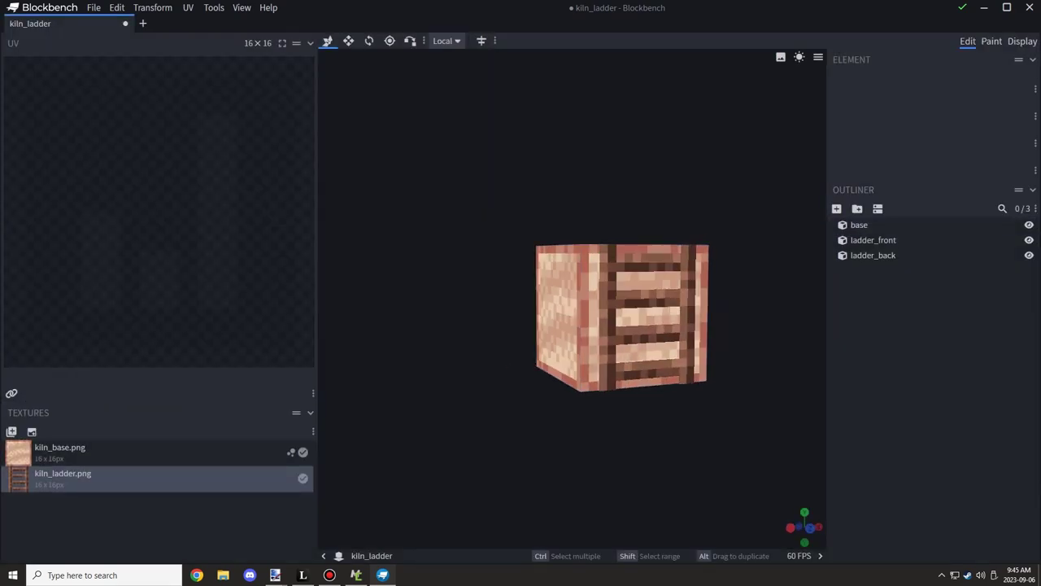
left_click_drag(757, 383, 712, 382)
left_click(1022, 41)
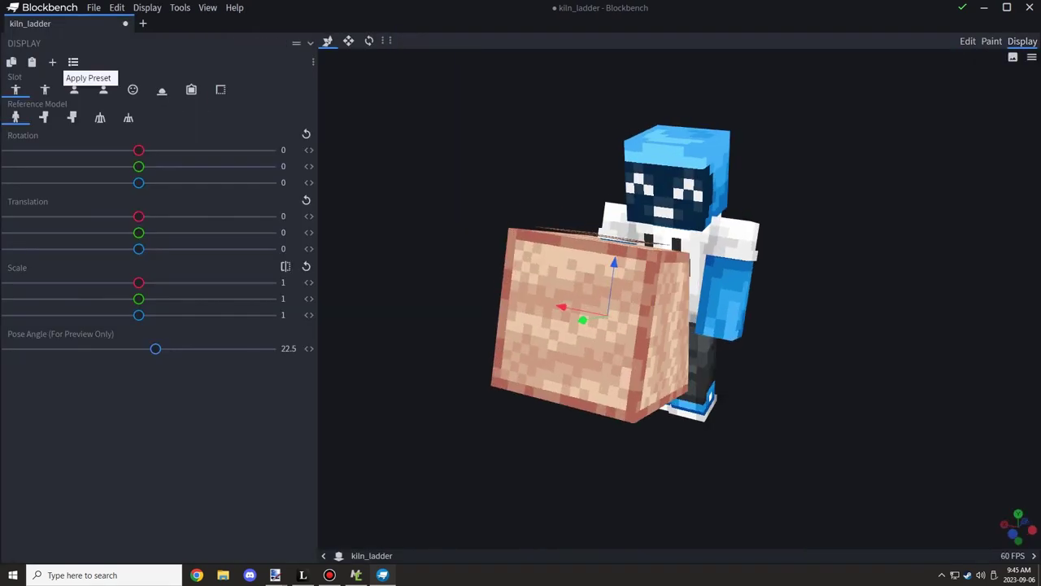
left_click(74, 62)
left_click(98, 95)
left_click(73, 61)
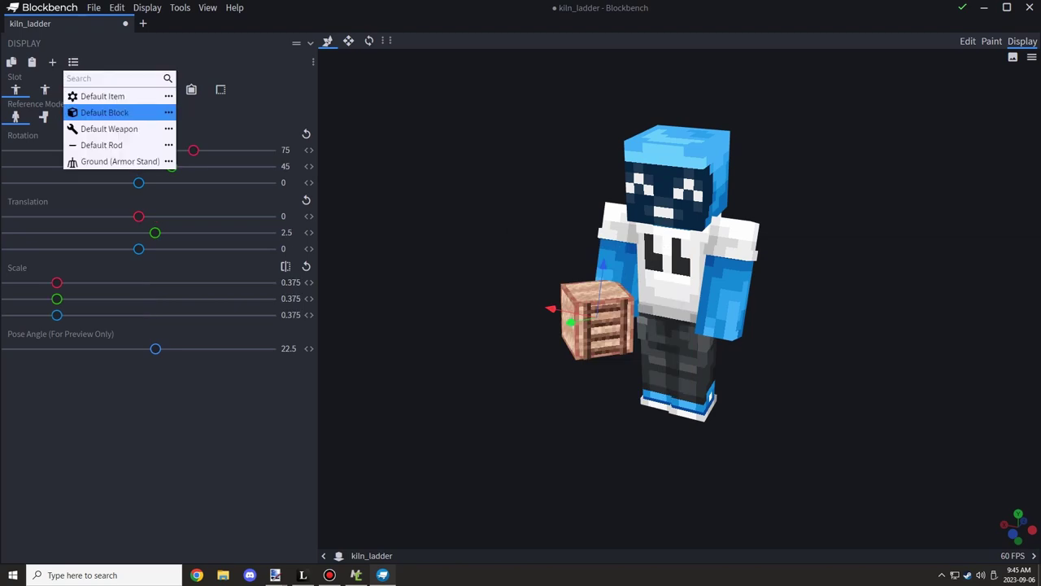
mouse_move(168, 112)
left_click(218, 128)
Examine how the block is displayed in the third-person, first-person, head, ground, frame and GUI slots.
left_click_drag(489, 345, 560, 340)
left_click(45, 89)
left_click(103, 90)
left_click(74, 89)
left_click(103, 89)
left_click(74, 89)
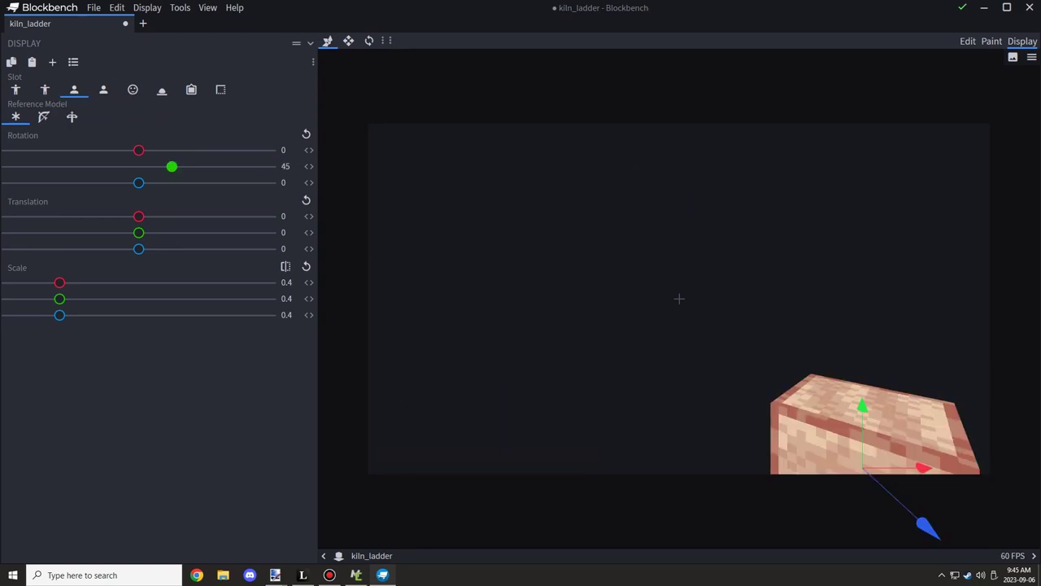
left_click(132, 89)
left_click(162, 89)
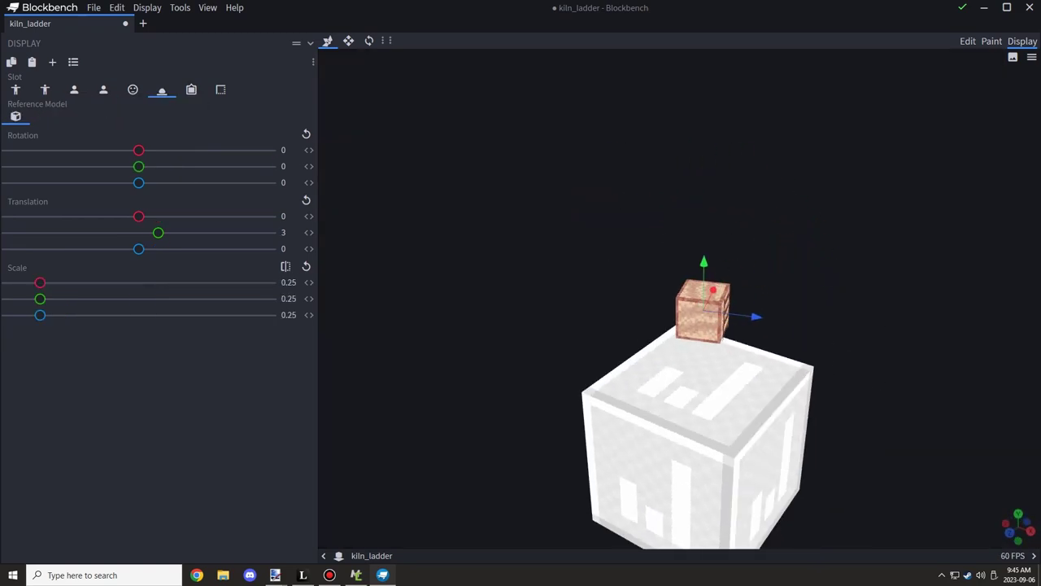
left_click(191, 90)
left_click(220, 90)
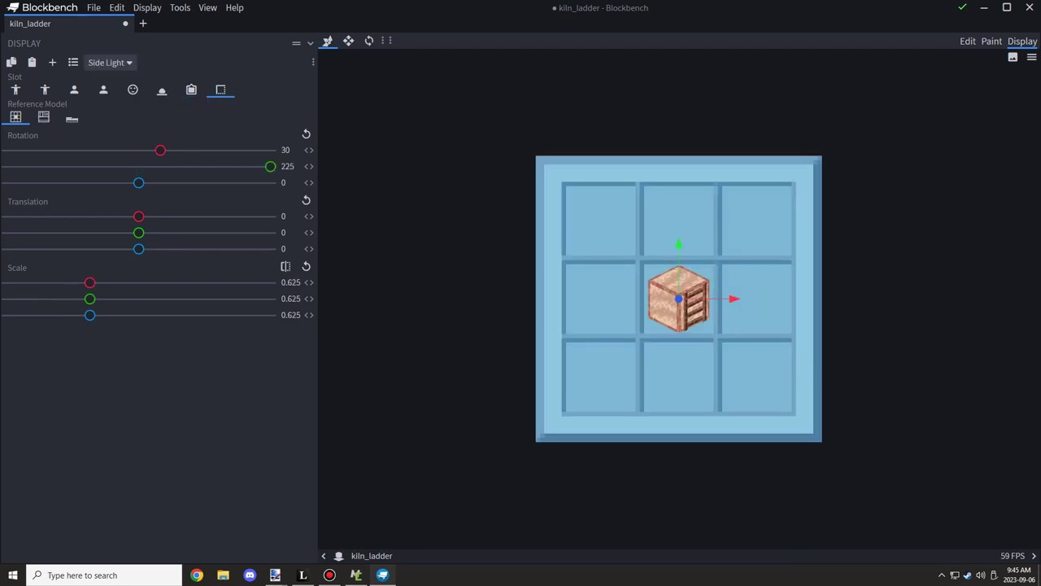
left_click(71, 118)
left_click(16, 116)
Set the Y rotation to -45 in both the right and left first-person display slots.
left_click(74, 89)
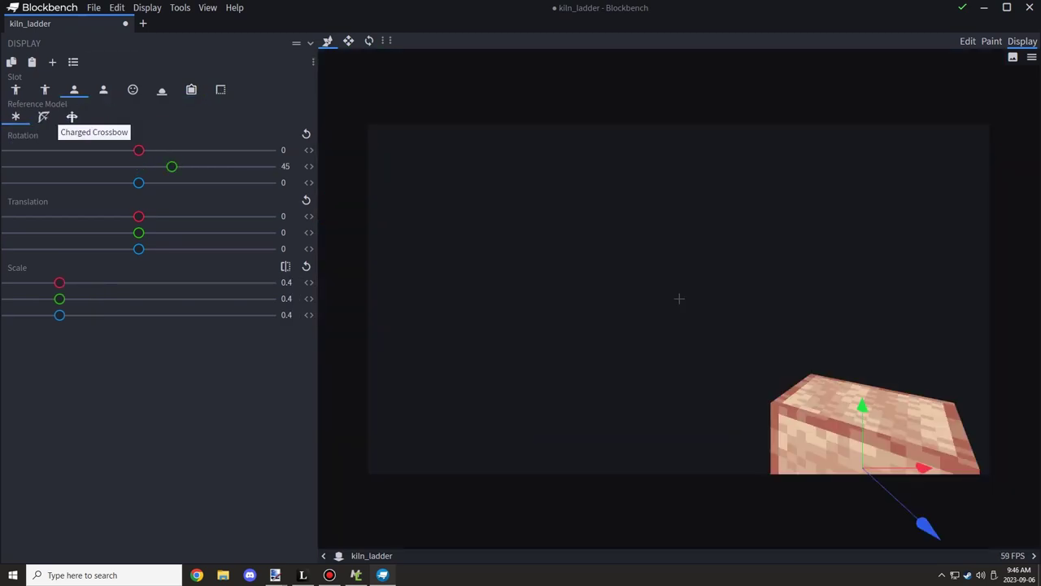
left_click_drag(138, 149, 73, 150)
left_click(305, 134)
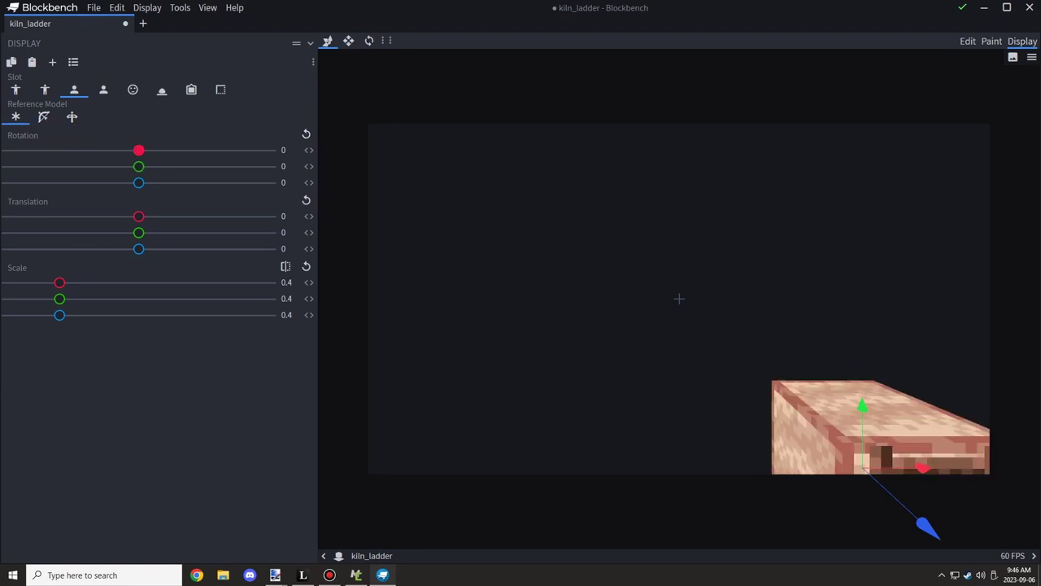
left_click_drag(138, 166, 105, 166)
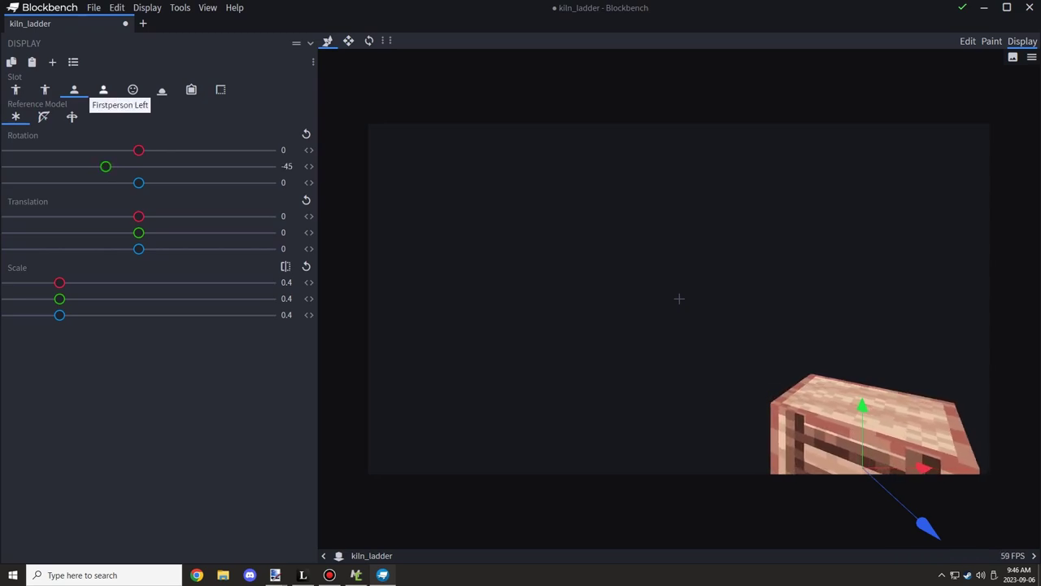
left_click(104, 90)
left_click_drag(270, 166, 105, 166)
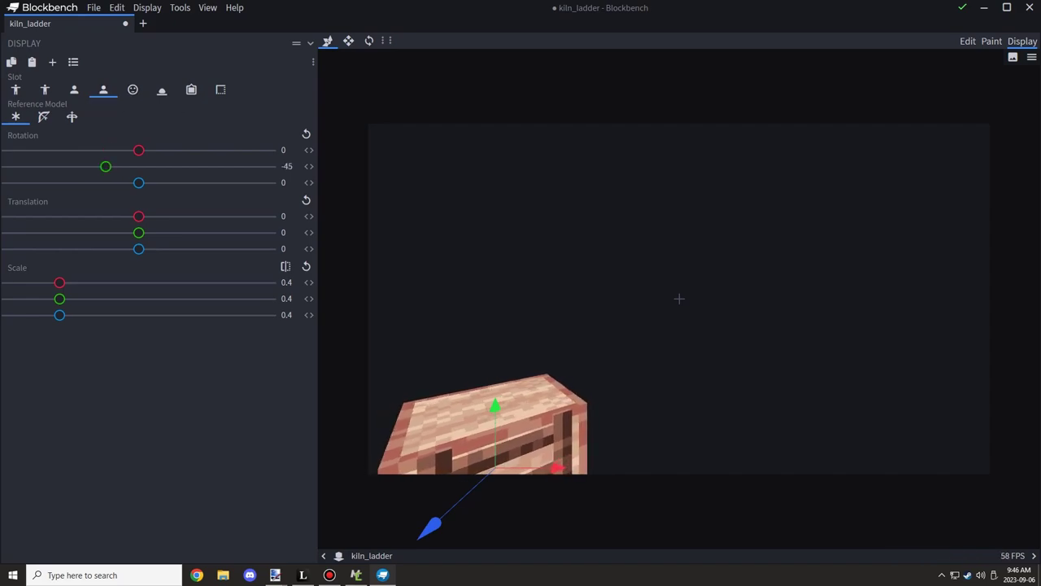
Compare the block's right and left first-person poses and check the head, ground and frame slots.
left_click(74, 90)
left_click(103, 90)
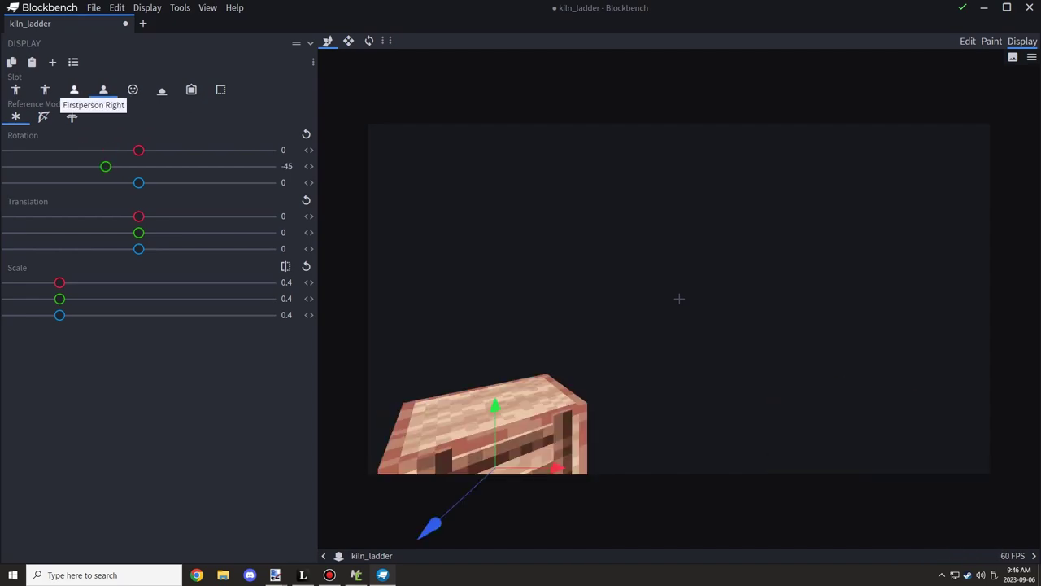
left_click(74, 89)
left_click(104, 90)
left_click(74, 90)
left_click(133, 90)
left_click(162, 89)
left_click(191, 89)
Set the Y rotation to -45 in both the left and right third-person display slots.
left_click(45, 90)
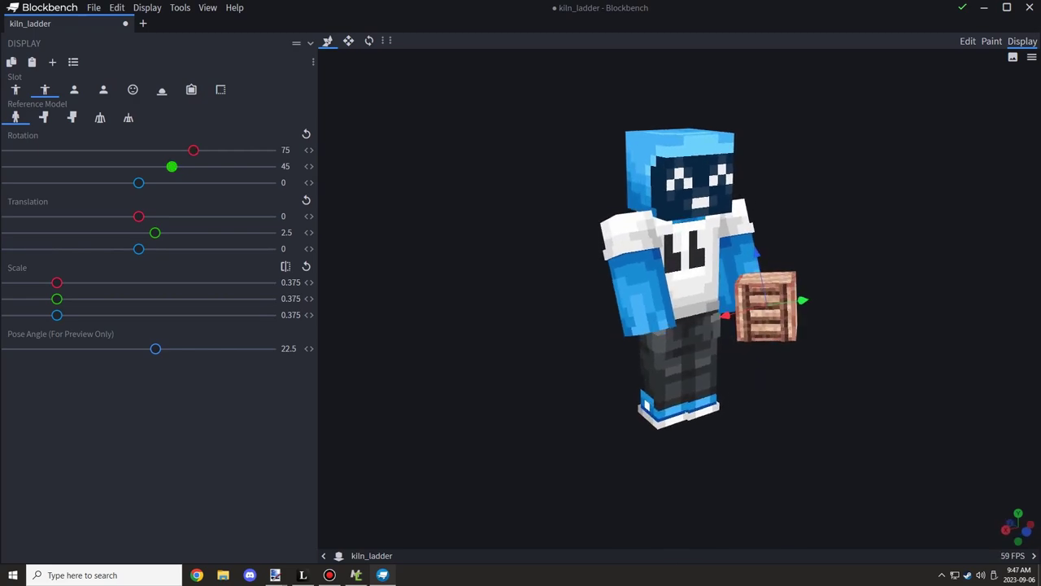
left_click_drag(172, 166, 108, 166)
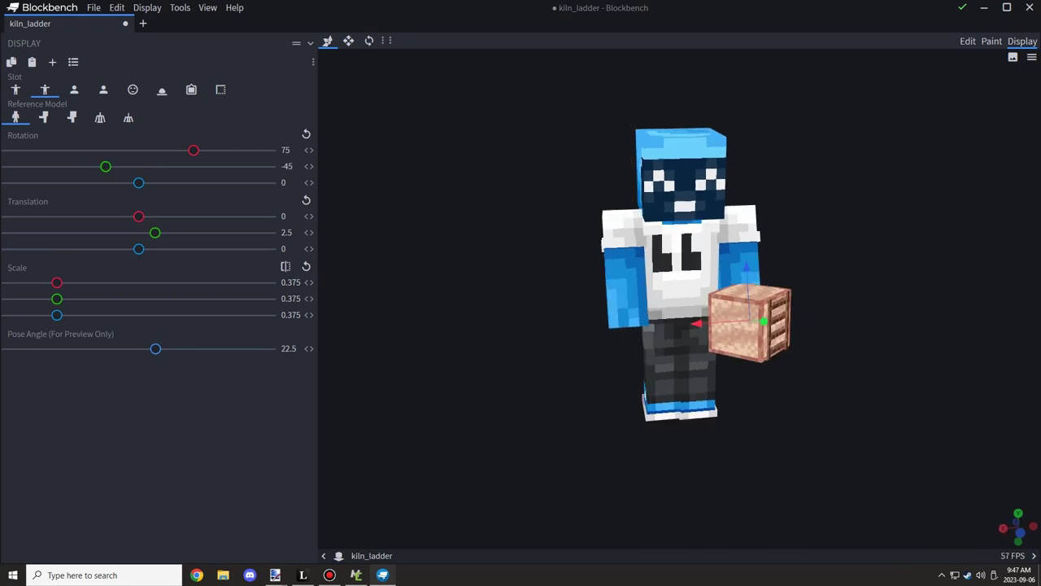
left_click(15, 89)
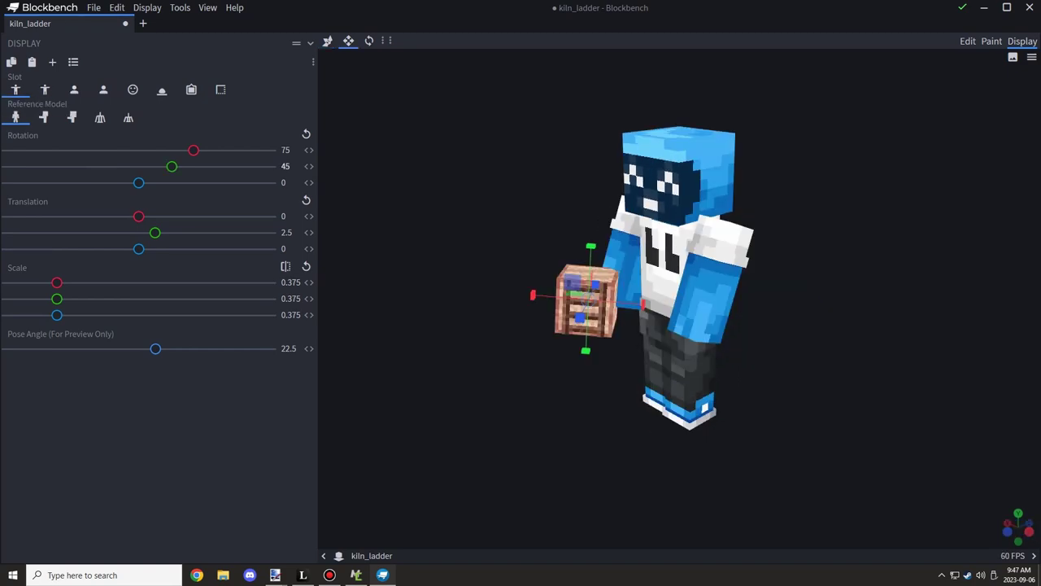
left_click_drag(171, 166, 106, 166)
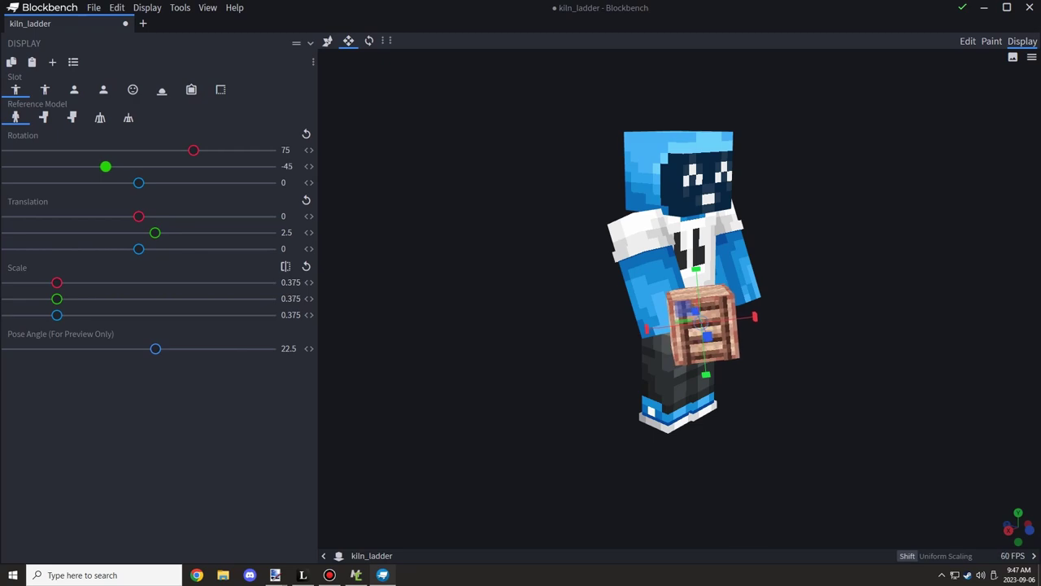
left_click_drag(627, 391, 540, 387)
Review the block's adjusted display across the third-person left, first-person, head, ground, frame and GUI slots.
left_click(45, 90)
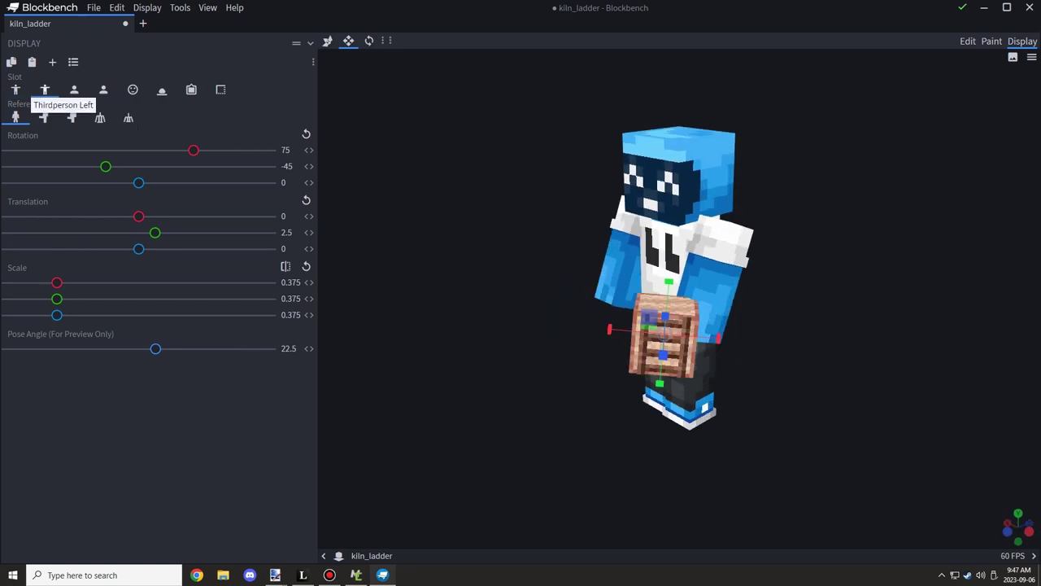
left_click(74, 89)
left_click(133, 90)
left_click(162, 89)
left_click(191, 89)
left_click(221, 90)
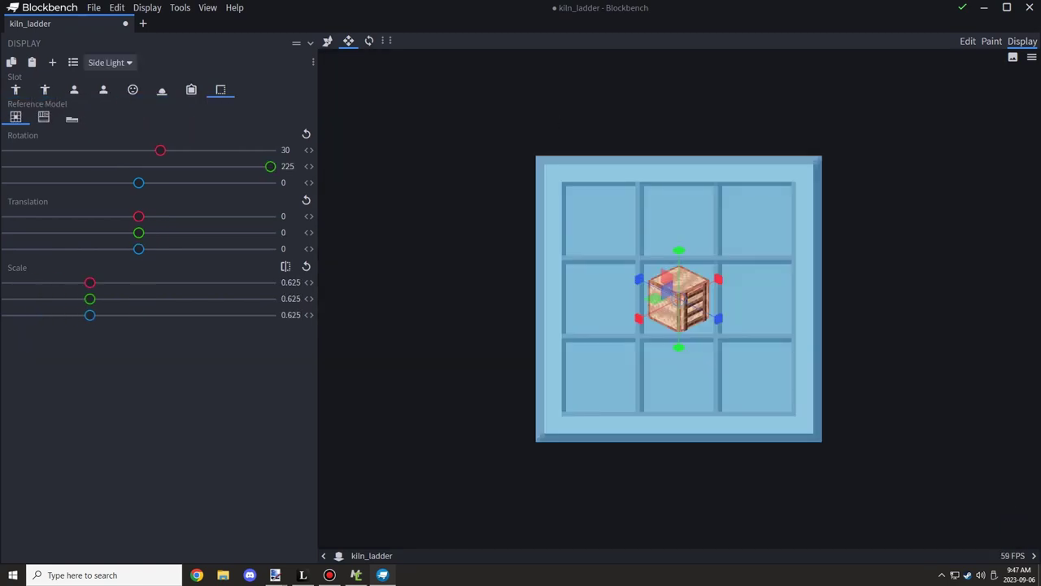
Return to Edit mode and save a copy of the ladder block project file.
left_click(968, 40)
left_click_drag(691, 382, 622, 374)
scroll(692, 387, "down", 2)
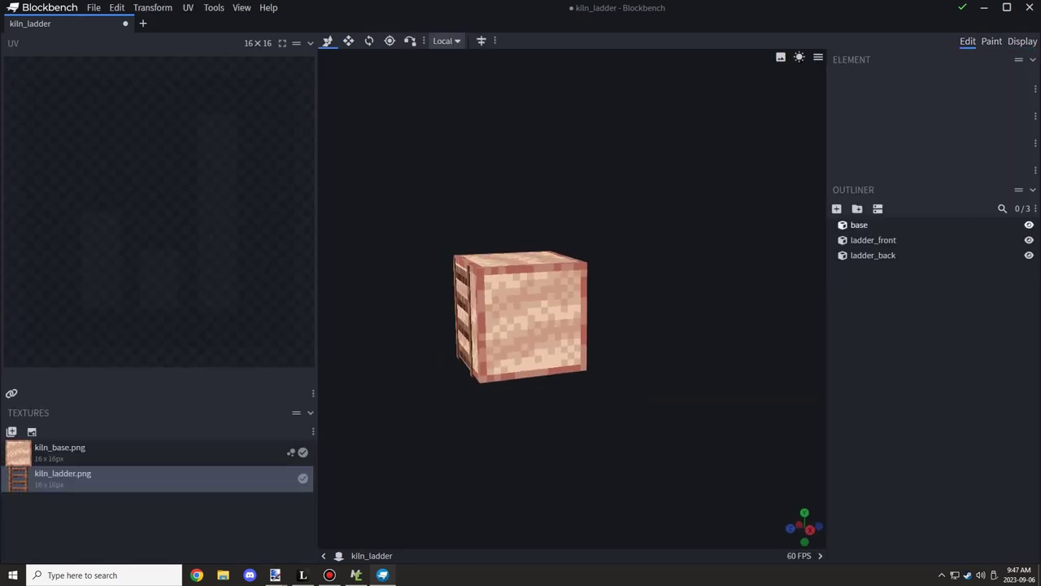
left_click(93, 7)
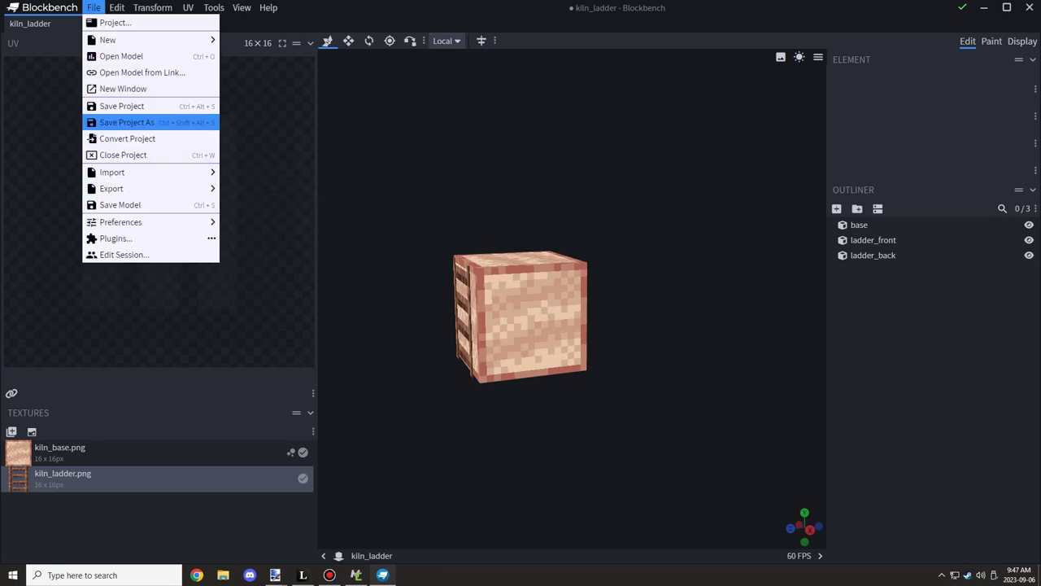
left_click(139, 123)
left_click(328, 306)
Export the model to the Desktop as a Java Block/Item Model named kiln_ladder.json.
left_click(94, 8)
mouse_move(146, 204)
left_click(280, 204)
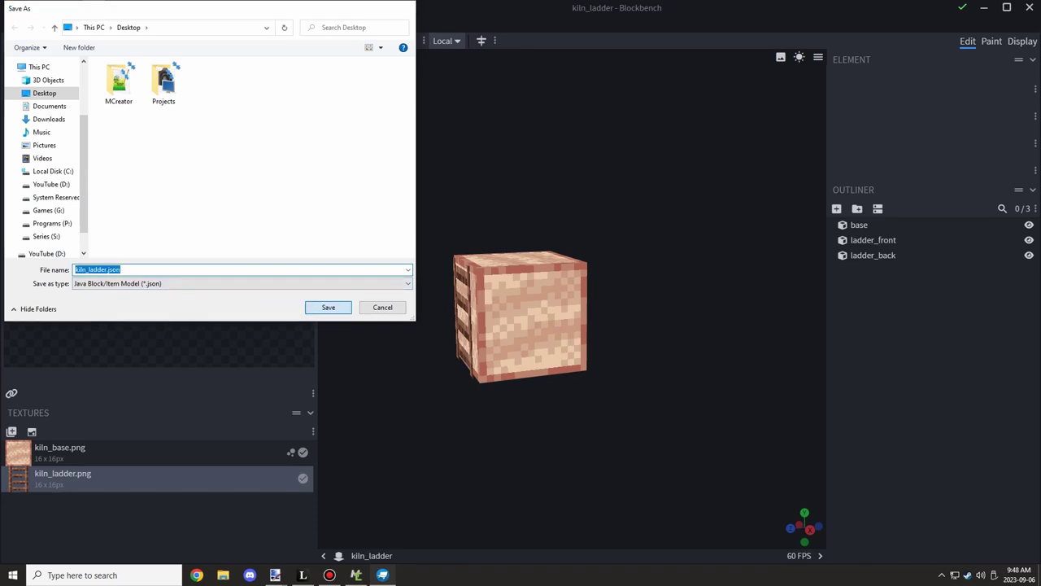
key("Return")
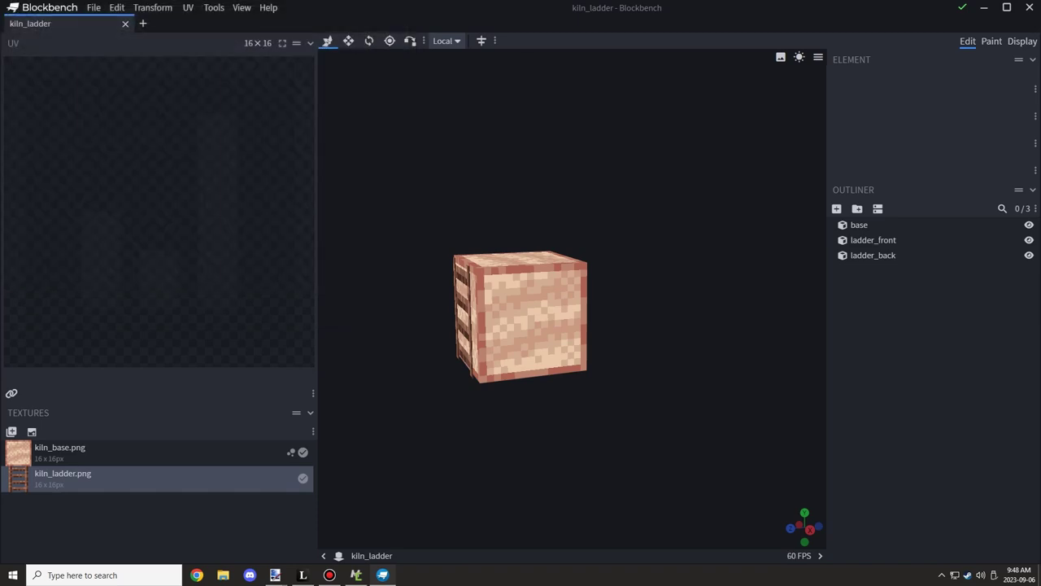
left_click(94, 8)
left_click(94, 7)
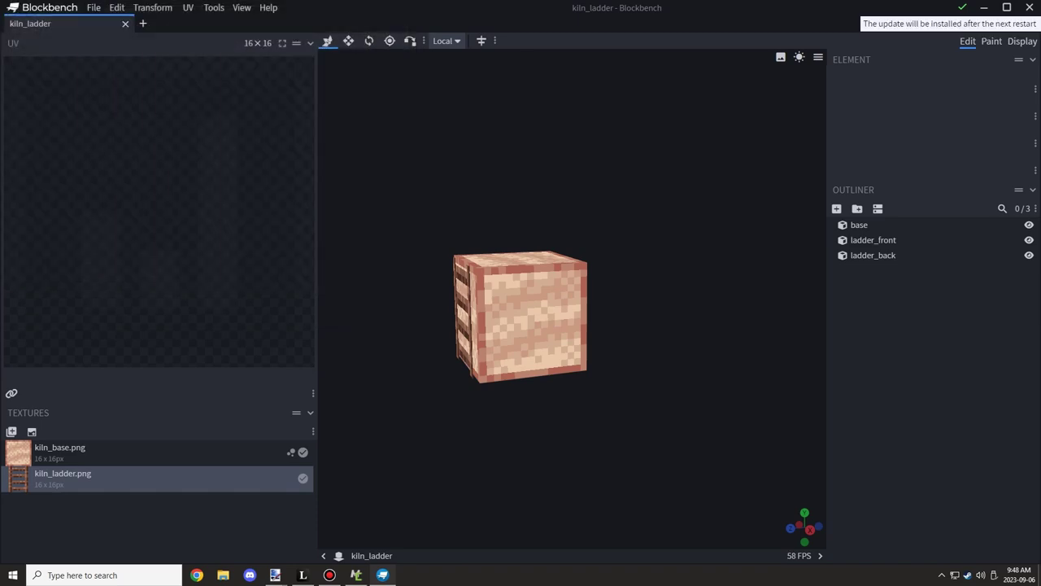
Delete the ladder_back plane from the model.
left_click_drag(680, 350, 602, 365)
left_click(561, 311)
left_click_drag(561, 312, 715, 321)
left_click(574, 319)
key("Delete")
Select the ladder_front plane and delete the kiln_ladder.png texture from the project.
left_click_drag(675, 350, 489, 334)
left_click(559, 316)
right_click(195, 507)
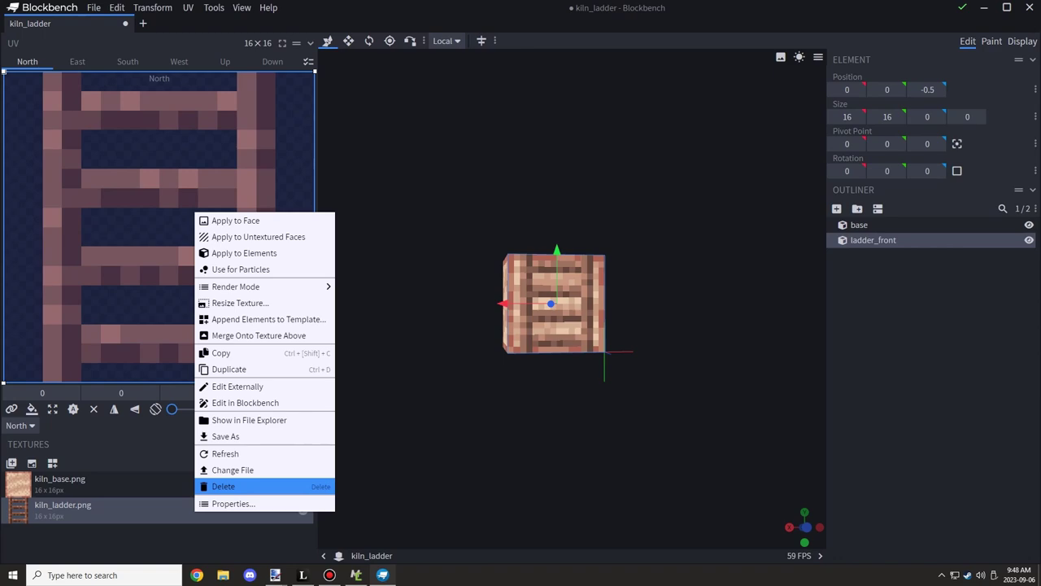
left_click(208, 538)
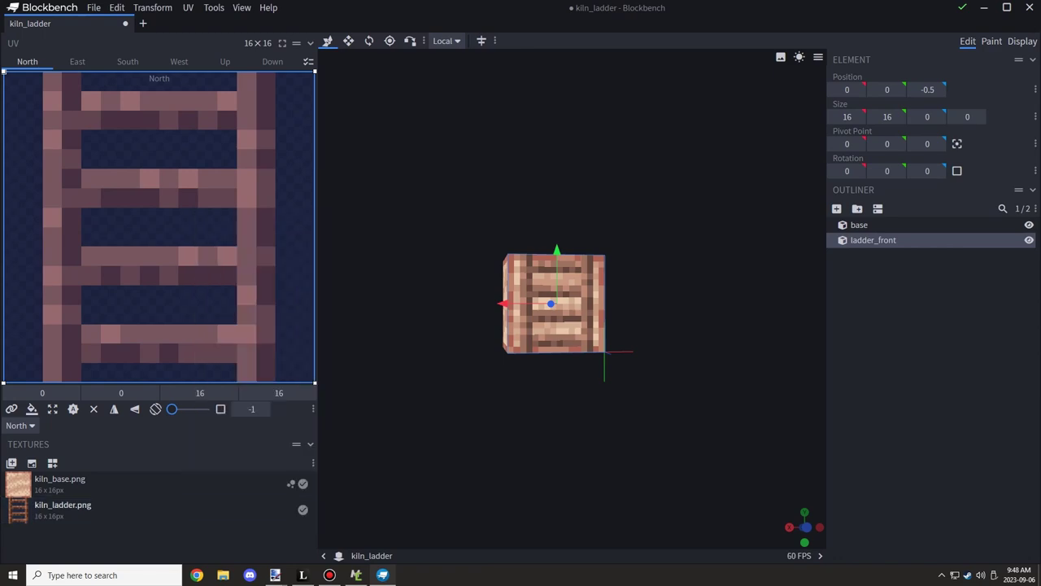
right_click(70, 508)
left_click(85, 481)
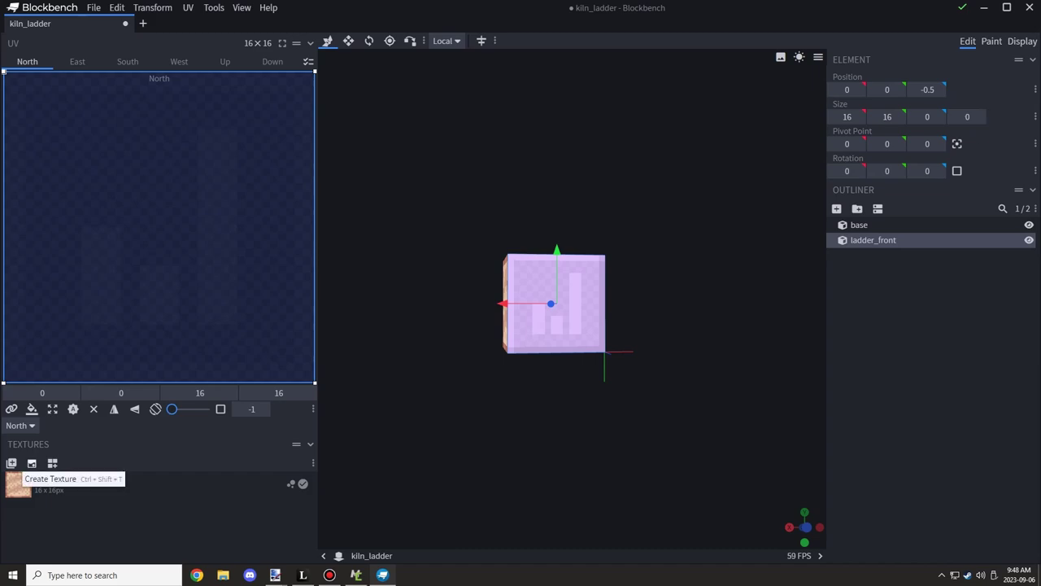
Try to append ladder_front to the kiln_base.png texture template with power-of-2 size, and undo it.
left_click(52, 463)
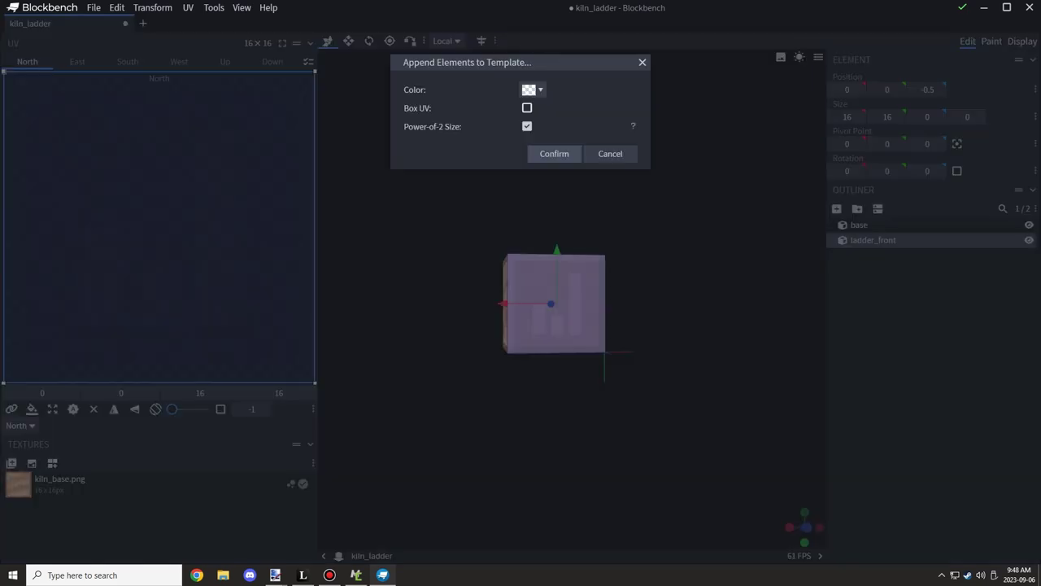
key("Escape")
left_click(52, 463)
key("Return")
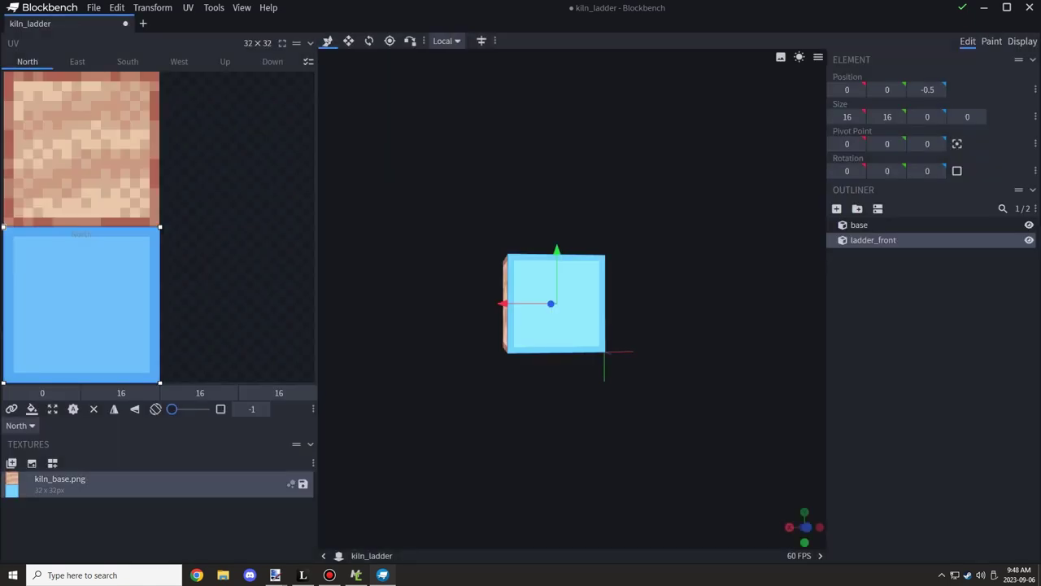
key("ctrl+z")
Create a 16x texture template with rearranged UV and power-of-2 size for the ladder_front plane and name it flame.
left_click(12, 463)
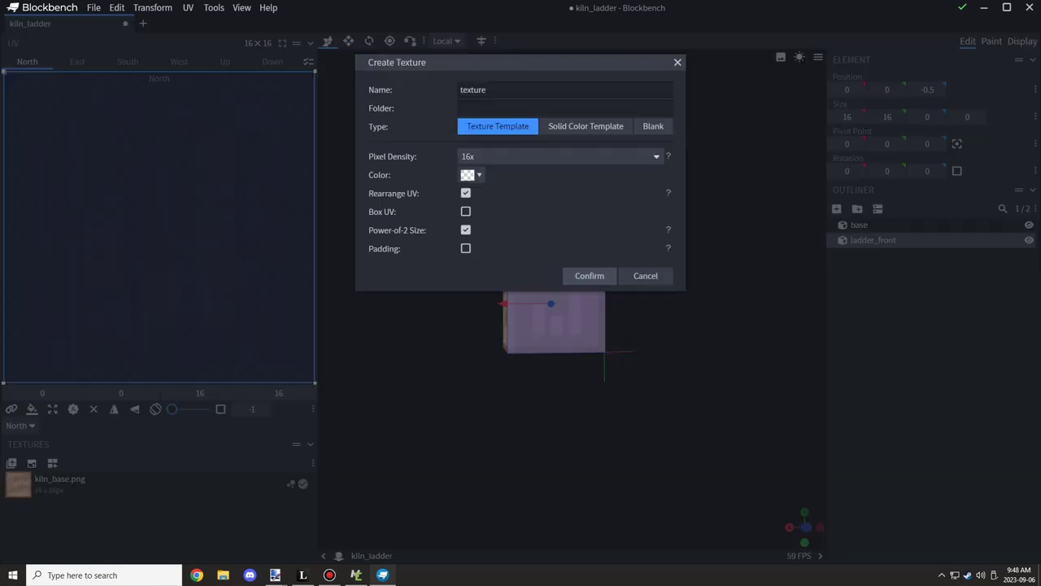
key("Return")
left_click_drag(521, 431, 570, 444)
double_click(82, 510)
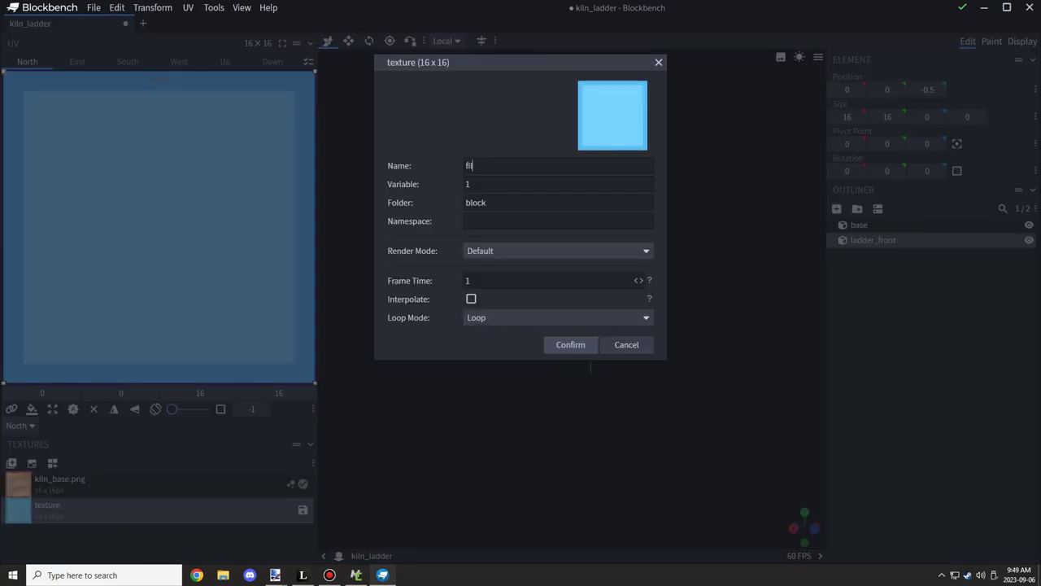
type("flame")
key("Return")
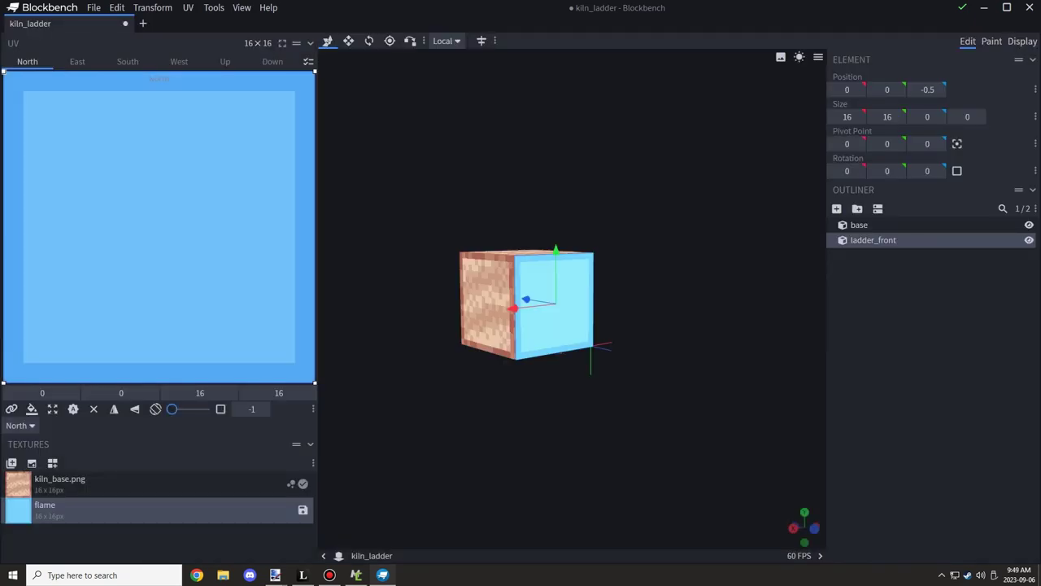
left_click_drag(570, 439, 423, 434)
scroll(424, 440, "up", 3)
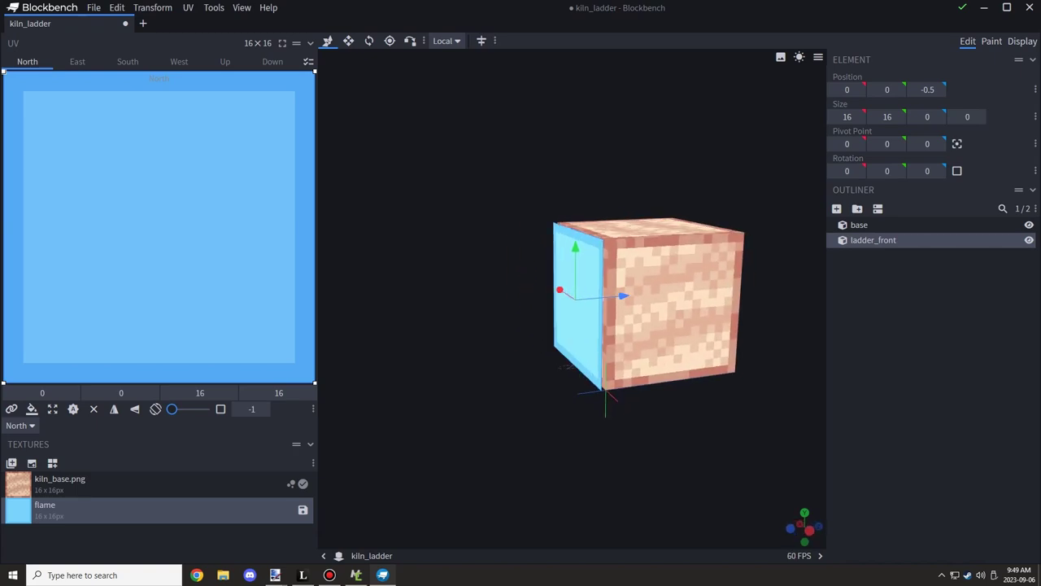
left_click_drag(623, 296, 624, 296)
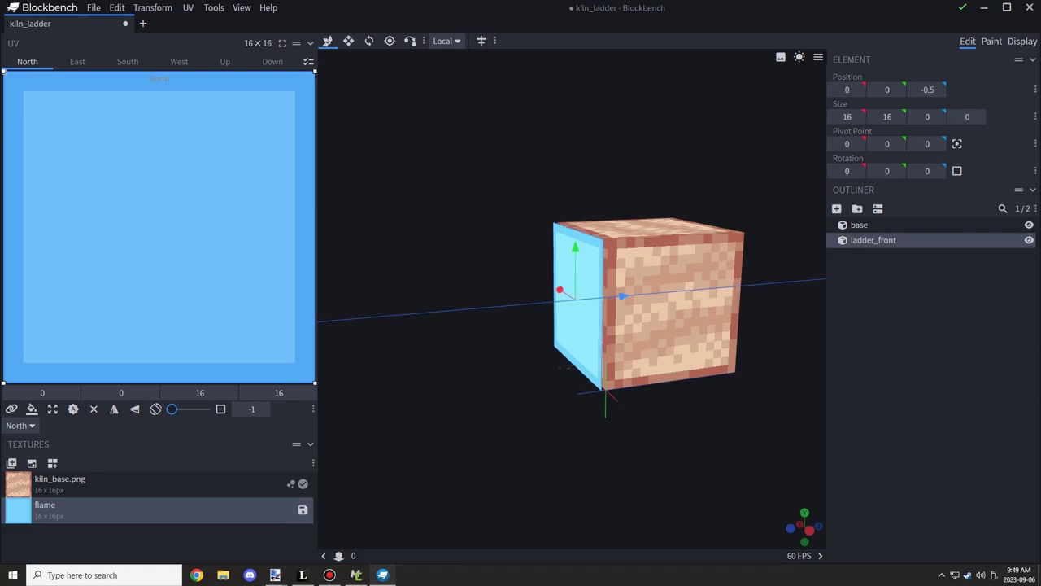
left_click_drag(521, 432, 451, 464)
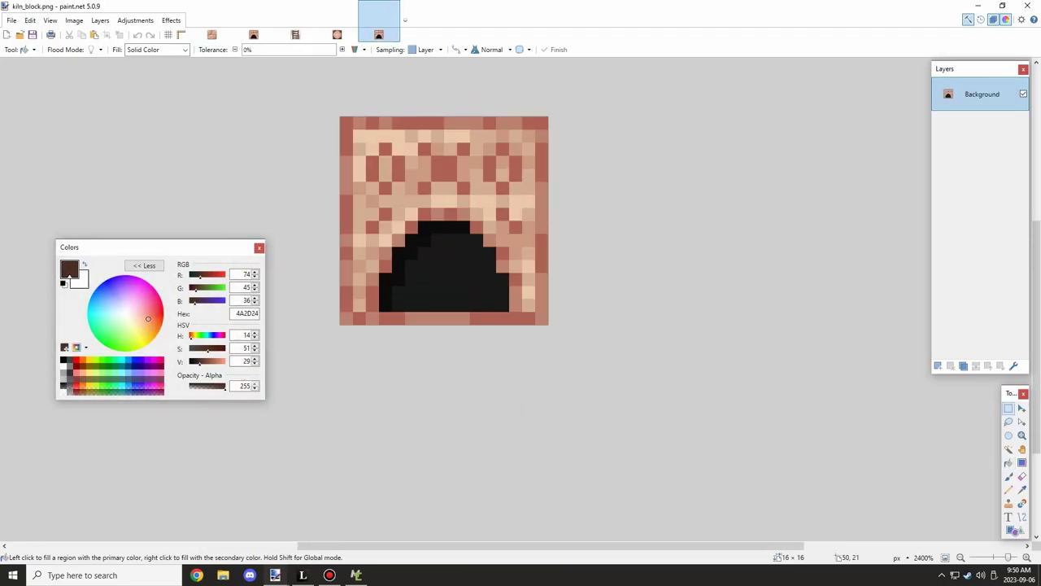
left_click_drag(380, 273, 509, 312)
mouse_move(496, 273)
left_mouse_down("ctrl")
mouse_move(393, 247)
mouse_move(479, 240)
left_mouse_up("ctrl")
left_click_drag(465, 227, 431, 227, "ctrl")
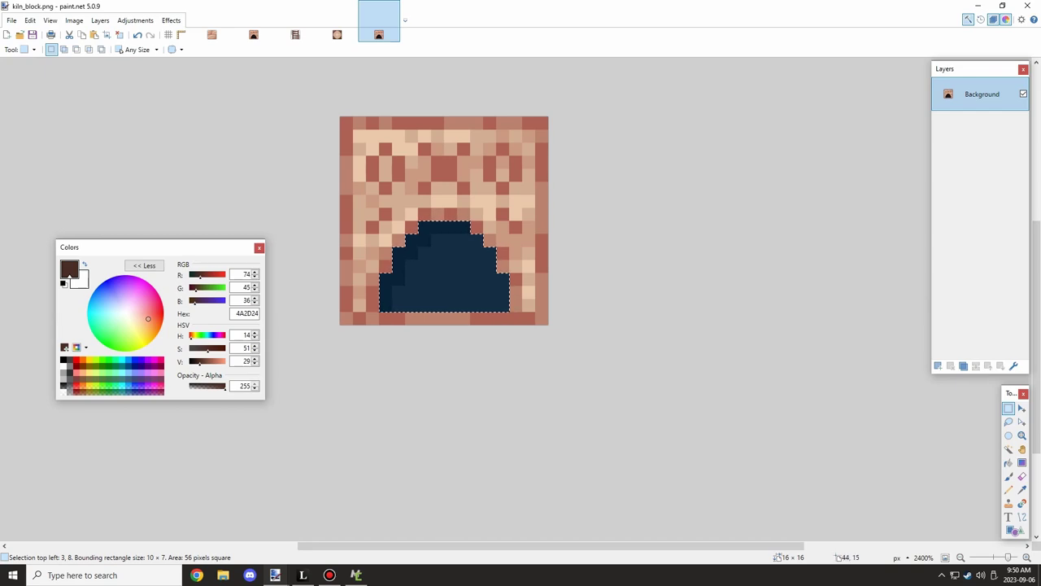
In paint.net, copy the whole kiln_block.png texture and create a new 16 × 64 pixel image.
key("ctrl+a")
left_click(11, 21)
left_click(28, 35)
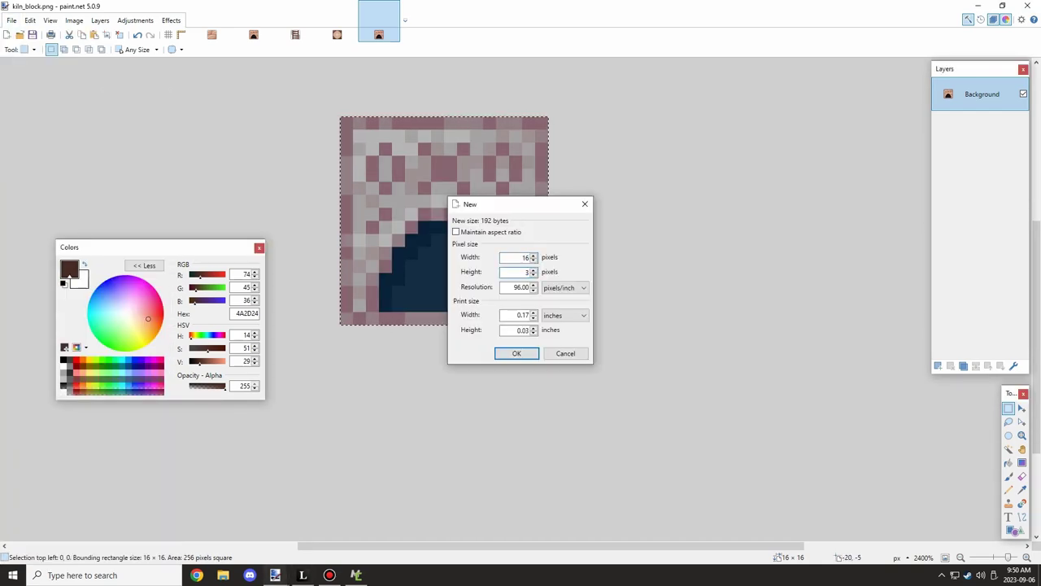
key("Return")
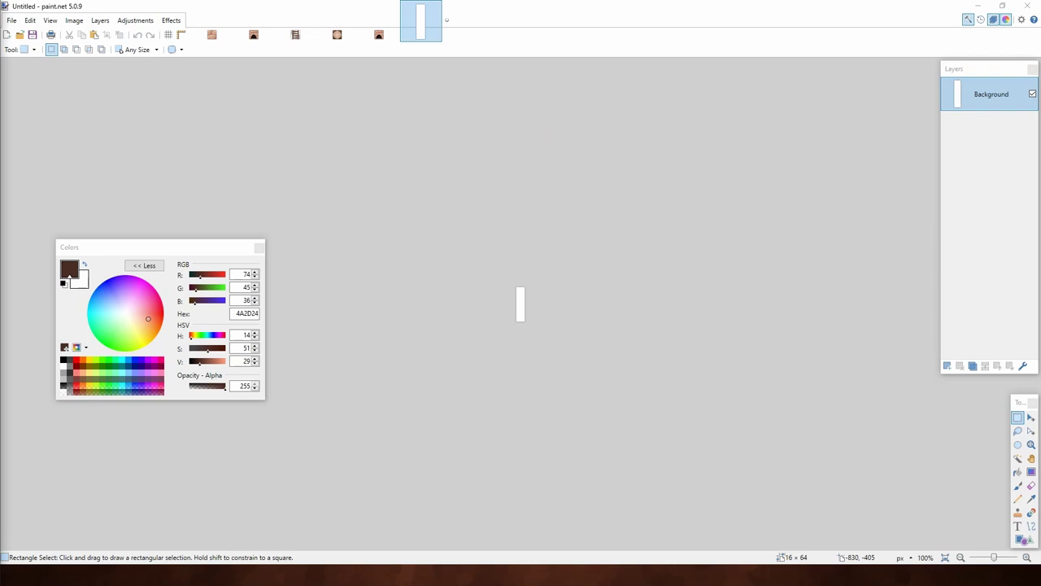
Paste four copies of the kiln block texture stacked vertically to fill the new 16 × 64 image.
scroll(524, 290, "up", 10, "ctrl")
key("ctrl+v")
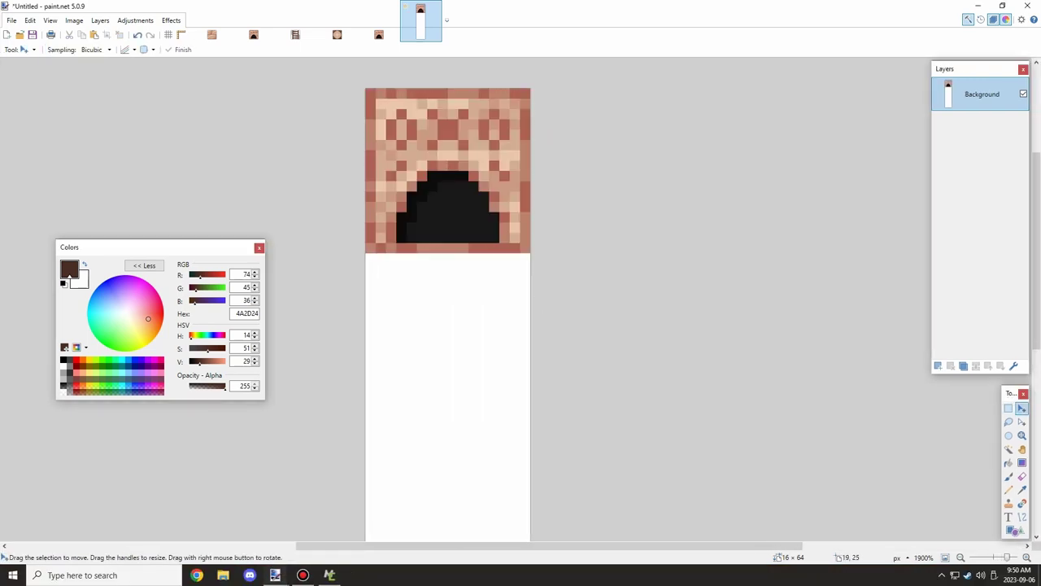
key("ctrl+v")
left_click_drag(473, 154, 473, 390)
key("ctrl+v")
key("ctrl+v")
scroll(473, 390, "down", 3)
key("ctrl+d")
scroll(529, 403, "down", 3, "ctrl")
scroll(359, 233, "up", 1)
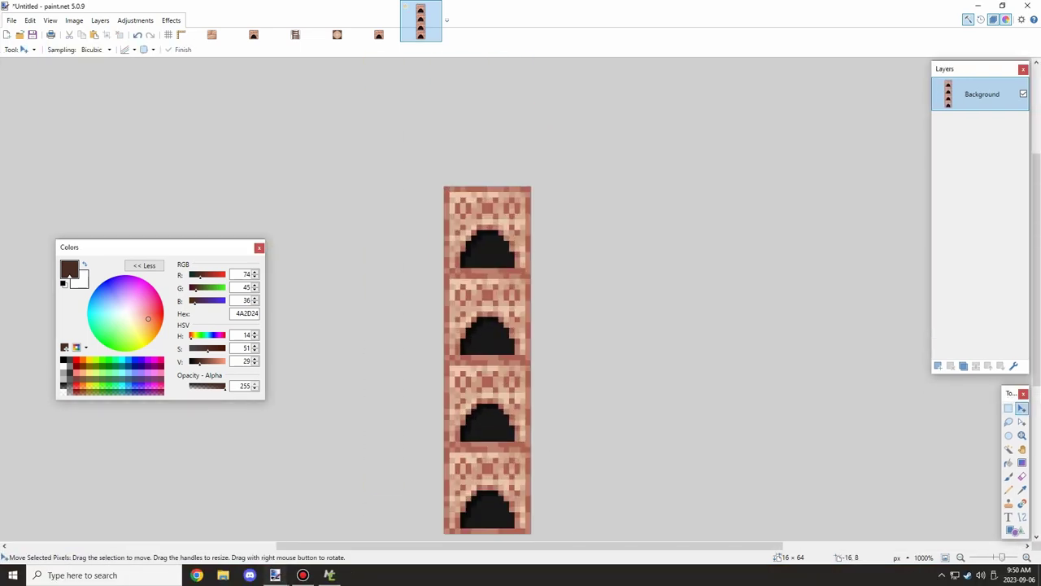
Set the primary colour to a dark red with hue 0, saturation 75 and value 70, undoing the test stroke.
scroll(360, 232, "up", 2)
scroll(359, 233, "down", 1)
scroll(512, 328, "up", 6, "ctrl")
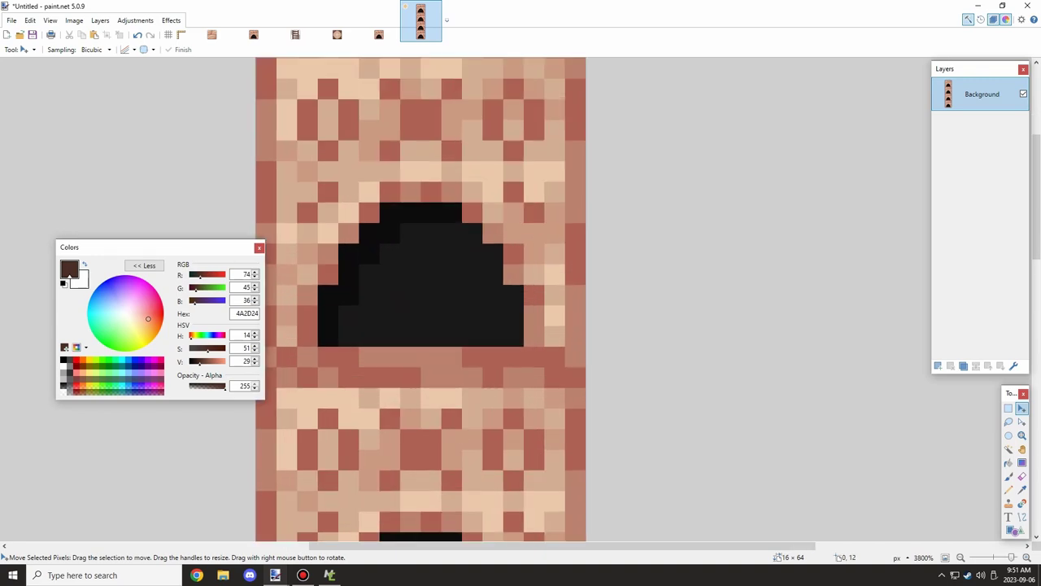
left_click(76, 360)
mouse_move(224, 348)
left_mouse_down()
mouse_move(192, 348)
mouse_move(210, 349)
left_mouse_up()
type("75")
key("Tab")
type("70p")
left_click_drag(328, 316, 348, 336)
key("ctrl+z")
double_click(244, 348)
Draw a dark red flame base with raised pixels in the first frame's black opening using the Pencil.
mouse_move(431, 315)
left_mouse_down()
mouse_move(411, 336)
mouse_move(493, 336)
left_mouse_up()
left_click(431, 296)
scroll(494, 314, "down", 6, "ctrl")
scroll(461, 488, "up", 5, "ctrl")
scroll(462, 488, "up", 1)
scroll(508, 306, "down", 3, "ctrl")
Copy the first frame's red flame and paste it at the same place in the second frame's opening.
left_click(1009, 449)
left_click(494, 242)
key("ctrl+c")
key("ctrl+v")
left_click_drag(524, 209, 526, 430)
key("ctrl+z")
left_click_drag(547, 253, 547, 464)
key("ctrl+d")
scroll(520, 404, "up", 2, "ctrl")
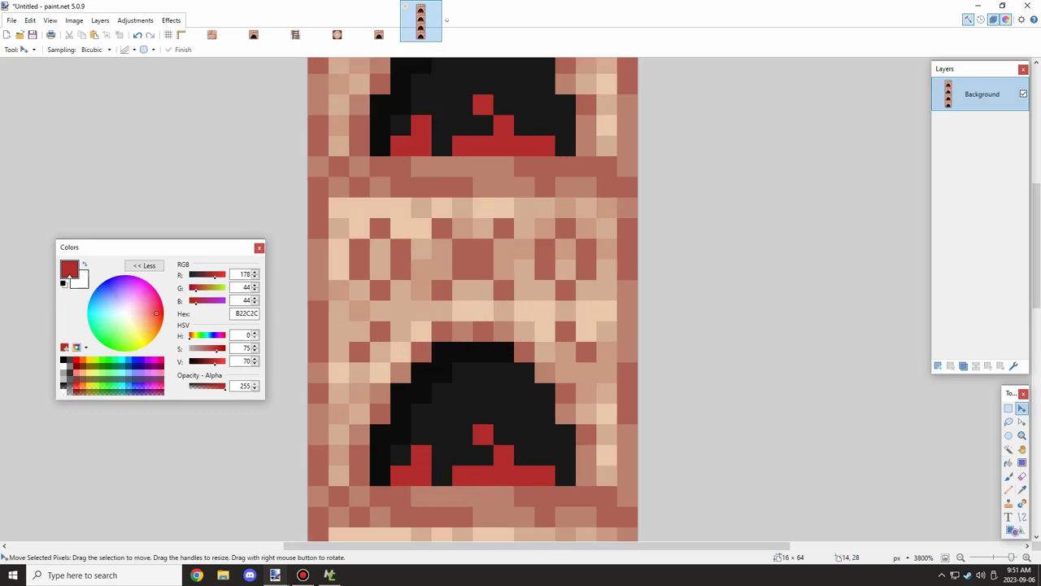
Try to reshape the second frame's flame with pixels in the opening's dark colour and the flame's red.
left_click(1022, 490)
left_click(524, 448)
left_click(1009, 490)
left_click(422, 476)
mouse_move(483, 476)
left_mouse_down()
mouse_move(525, 476)
mouse_move(422, 476)
left_mouse_up()
left_click(1022, 490)
left_click(545, 476)
left_click(1009, 490)
left_click(504, 434)
left_click(463, 414)
key("ctrl+z")
left_click(463, 455)
Undo the latest pixel edits to the second frame's flame.
scroll(450, 471, "down", 3, "ctrl")
scroll(449, 472, "up", 1, "ctrl")
key("ctrl+z")
key("ctrl+z")
key("ctrl+z")
key("ctrl+z")
key("ctrl+z")
key("ctrl+z")
key("ctrl+z")
key("ctrl+z")
key("ctrl+z")
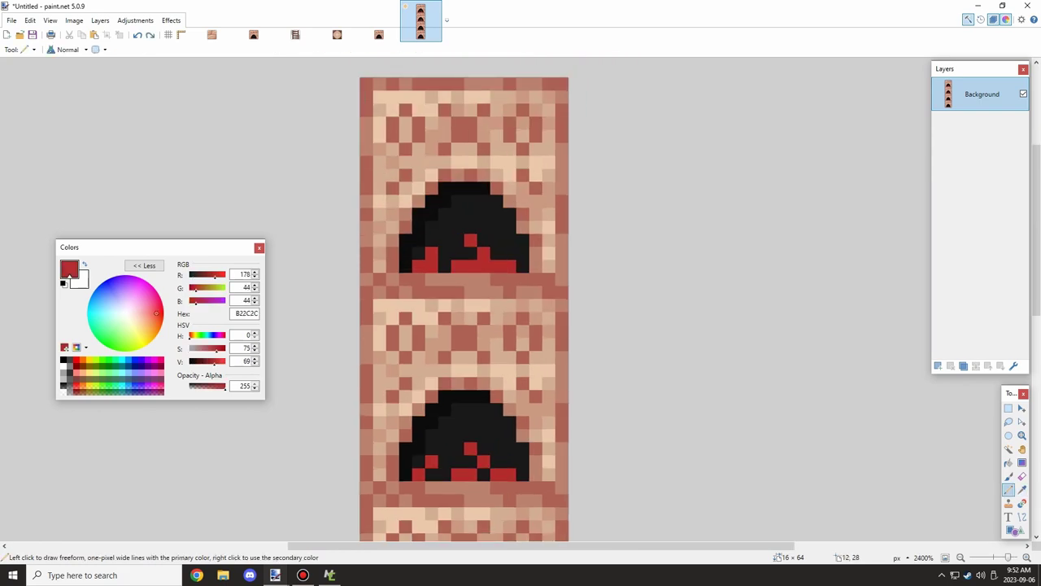
Redraw the second frame's flame as a broken red base row with one raised pixel.
key("ctrl+d")
key("p")
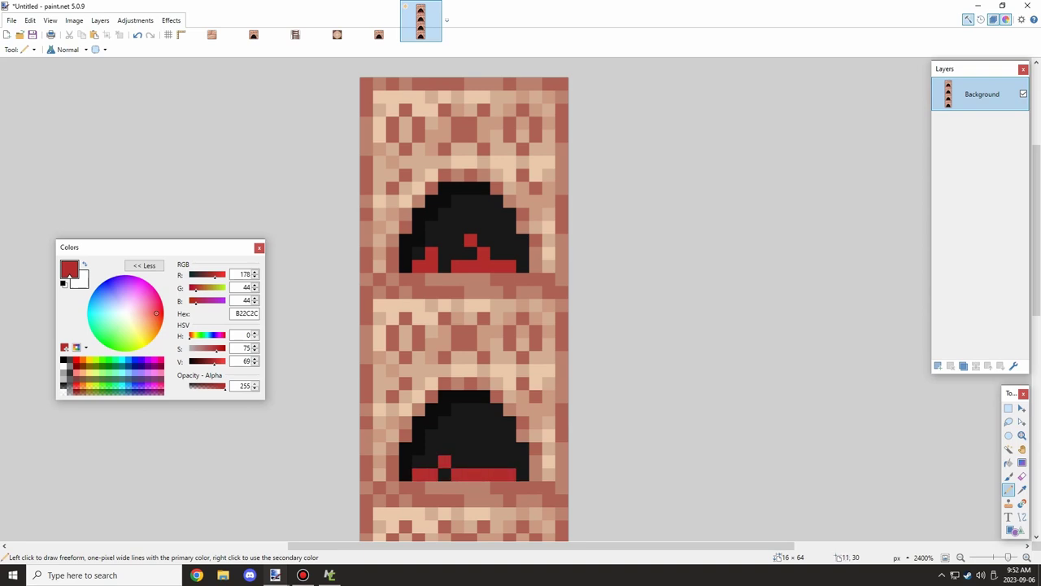
key("ctrl+z")
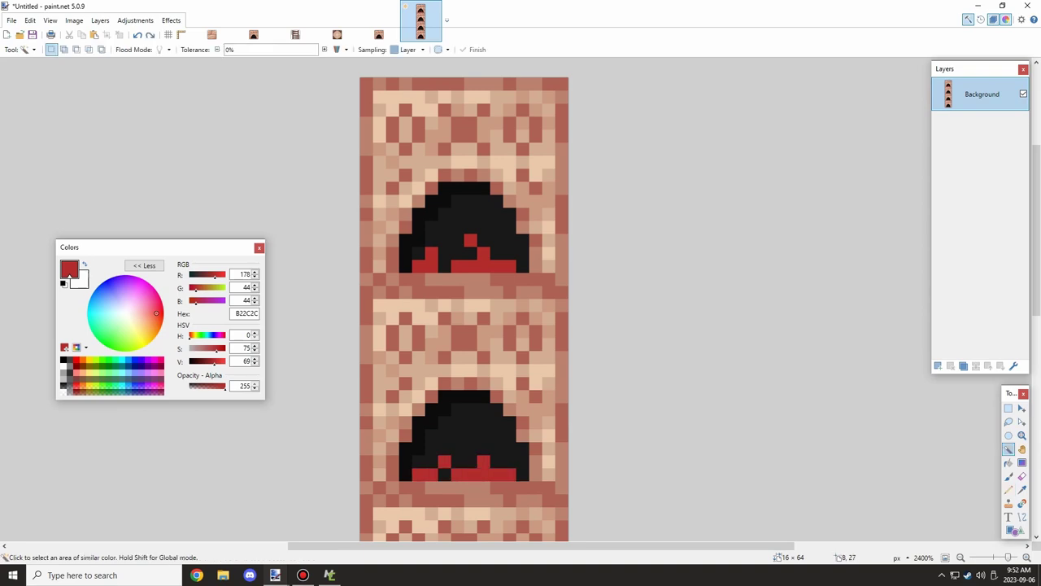
key("ctrl+z")
key("ctrl+z")
key("ctrl+z")
Add two diagonal red spark pixels above the flame base in the second frame, undoing the first placement.
key("p")
left_click(483, 449)
left_click(470, 436)
key("ctrl+z")
key("ctrl+z")
left_click(470, 448)
left_click(457, 436)
Draw the third frame's red flame with a broken base row, a short vertical tongue and separate sparks.
scroll(510, 436, "down", 3)
key("ctrl+z")
key("ctrl+z")
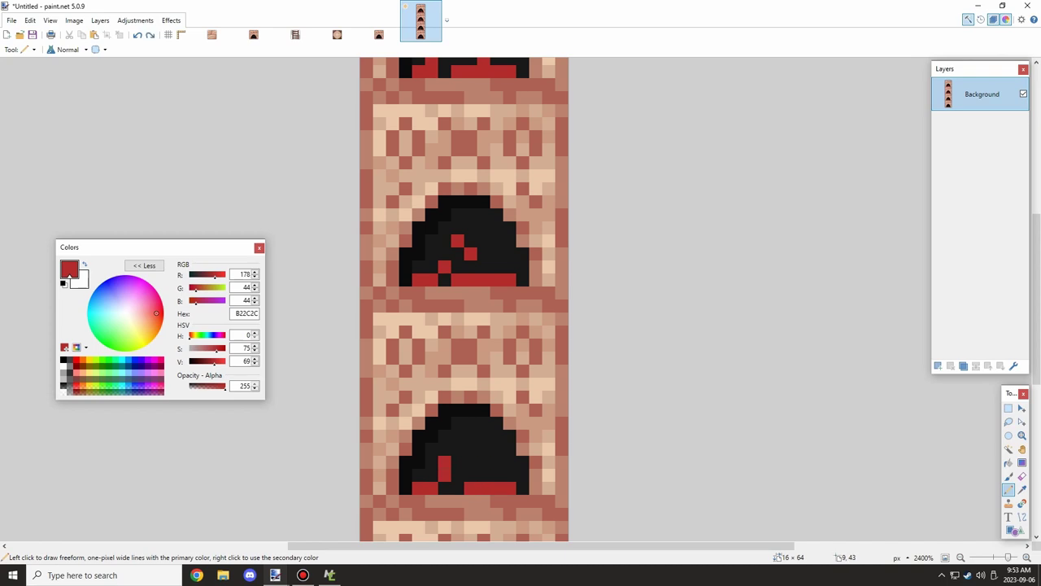
scroll(458, 423, "down", 5, "ctrl")
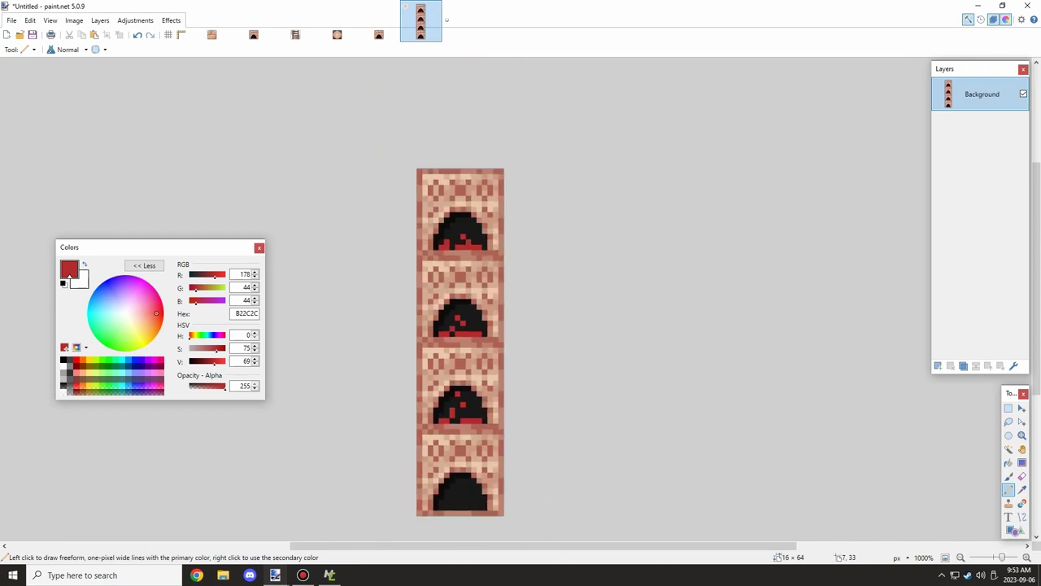
Draw the fourth frame's red flame with a partial base row and scattered spark pixels.
scroll(453, 509, "up", 5, "ctrl")
left_click_drag(433, 508, 443, 509)
scroll(451, 502, "down", 4, "ctrl")
scroll(453, 504, "up", 2, "ctrl")
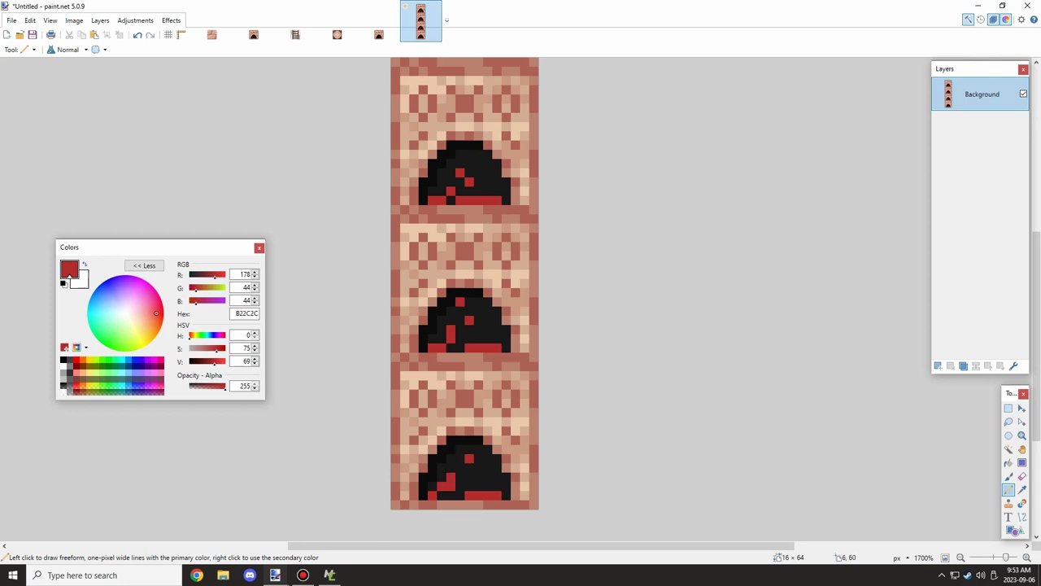
scroll(464, 472, "down", 2, "ctrl")
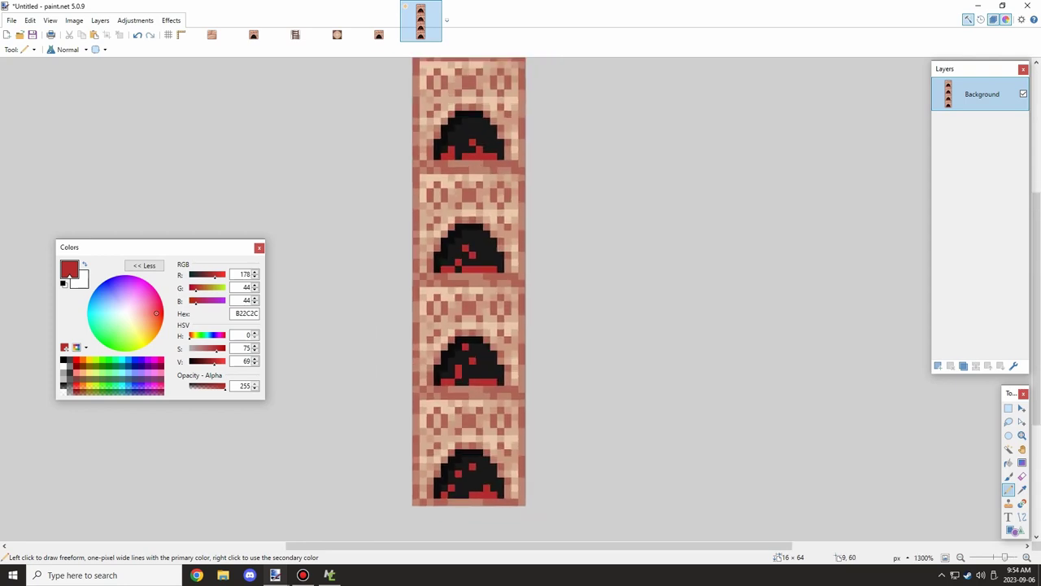
scroll(470, 469, "up", 4, "ctrl")
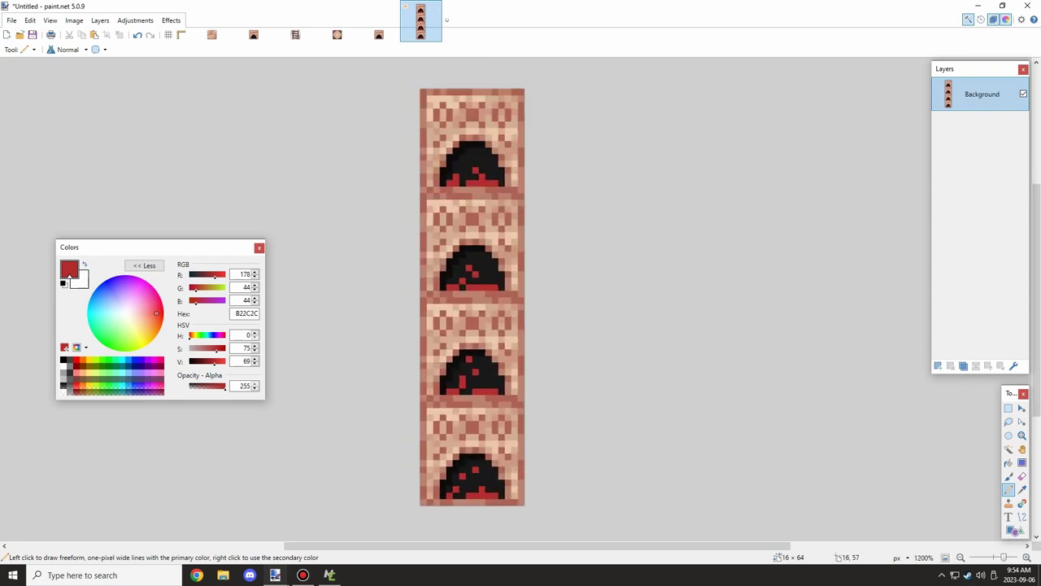
Set the colour to hue 10, saturation 75, value 80 and add orange-red pixels to the first frame's flame.
left_click(254, 358)
left_click(445, 336)
left_click(466, 315)
left_click(486, 356)
left_click_drag(507, 335, 610, 356)
left_click(507, 294)
Build up the second frame's flame with orange-red pixels above the dark red base.
scroll(498, 187, "down", 4, "ctrl")
scroll(482, 395, "up", 1, "ctrl")
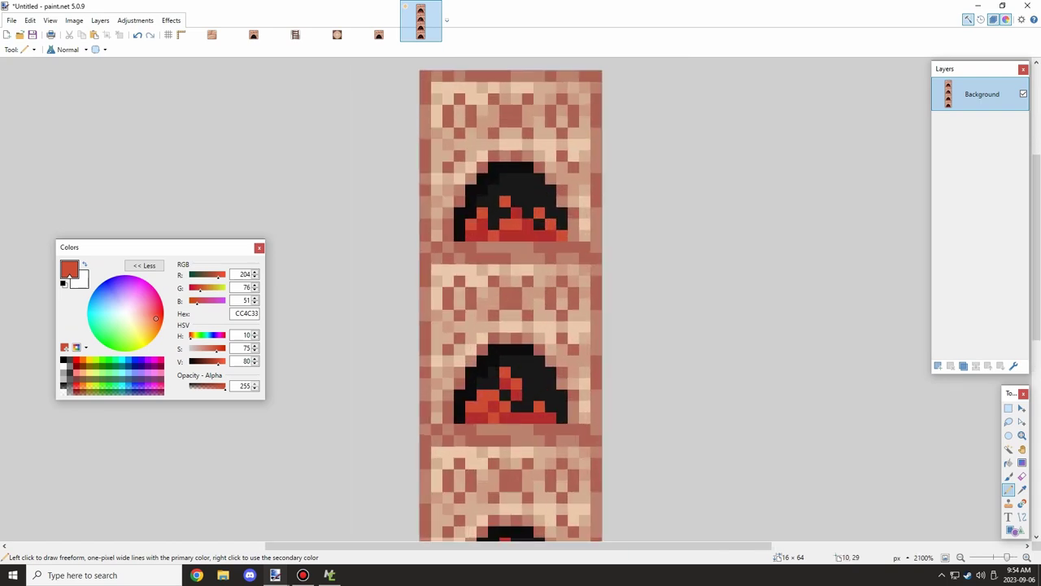
left_click(562, 418)
scroll(528, 382, "down", 5, "ctrl")
Fill out the third frame's flame with orange-red pixels around its dark red parts.
middle_click_drag(513, 509, 519, 439)
scroll(517, 439, "up", 5, "ctrl")
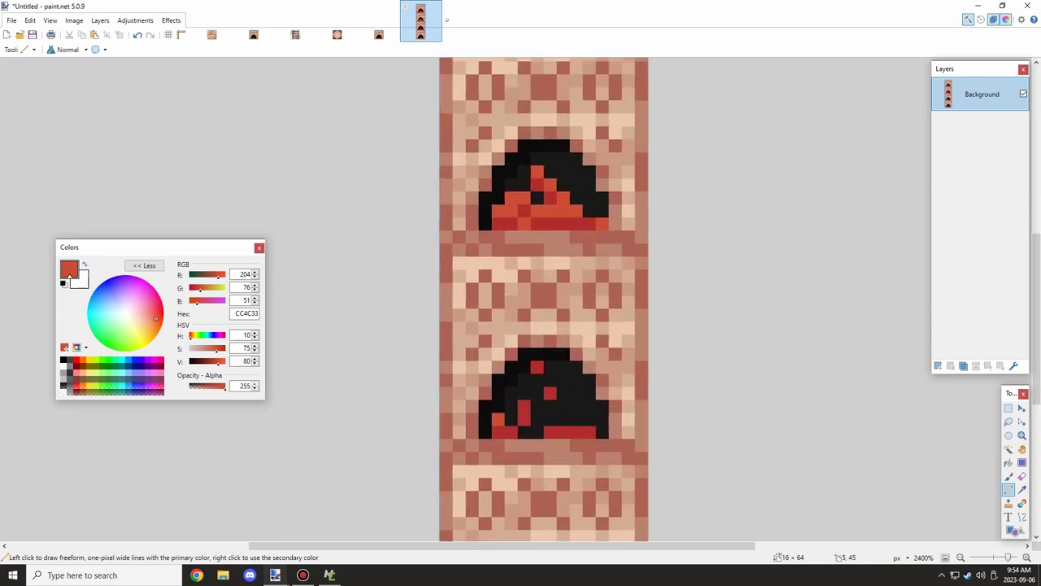
mouse_move(537, 419)
left_mouse_down()
mouse_move(537, 406)
mouse_move(589, 405)
left_mouse_up()
left_click_drag(589, 419, 602, 432)
Paint orange-red tongues and base pixels onto the fourth frame's flame.
scroll(567, 374, "down", 4, "ctrl")
middle_click_drag(561, 496, 556, 415)
scroll(556, 414, "up", 5, "ctrl")
mouse_move(497, 406)
left_mouse_down()
mouse_move(511, 391)
mouse_move(526, 420)
mouse_move(511, 421)
left_mouse_up()
left_click(526, 362)
left_click(556, 347)
mouse_move(555, 406)
left_mouse_down()
mouse_move(571, 391)
mouse_move(614, 421)
left_mouse_up()
left_click(600, 391)
left_click(541, 391)
scroll(541, 392, "down", 8, "ctrl")
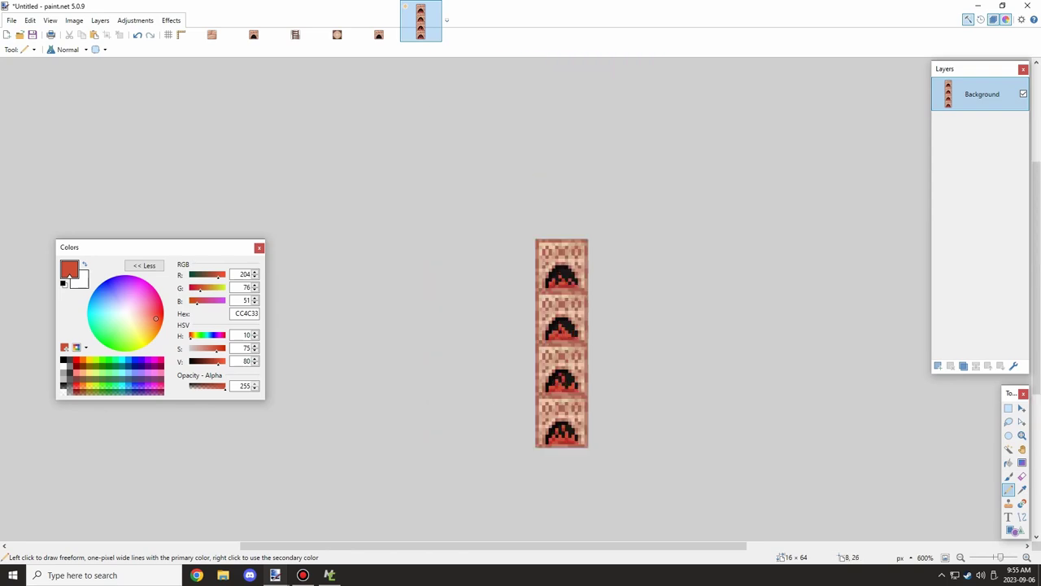
Set the colour to hue 20, saturation 75, value 90 and paint orange tips on the first frame's flame.
left_click(254, 333)
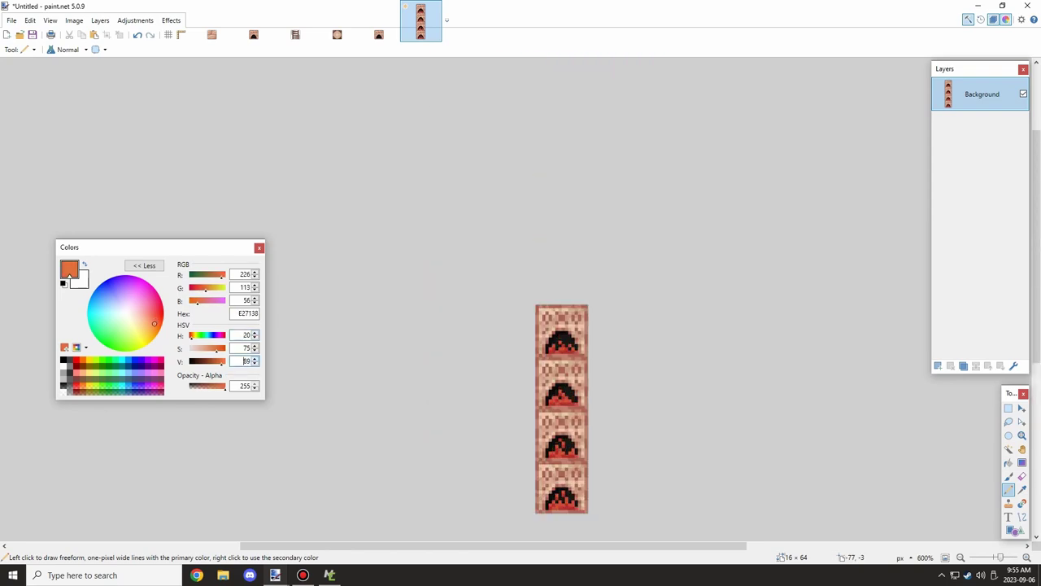
scroll(560, 354, "up", 8, "ctrl")
left_click(535, 300)
mouse_move(549, 330)
left_mouse_down()
mouse_move(564, 315)
mouse_move(637, 329)
left_mouse_up()
left_click(607, 329)
left_click(593, 286)
Add orange highlight pixels along the upper edge of the second frame's flame.
scroll(589, 286, "down", 5, "ctrl")
scroll(588, 399, "up", 4, "ctrl")
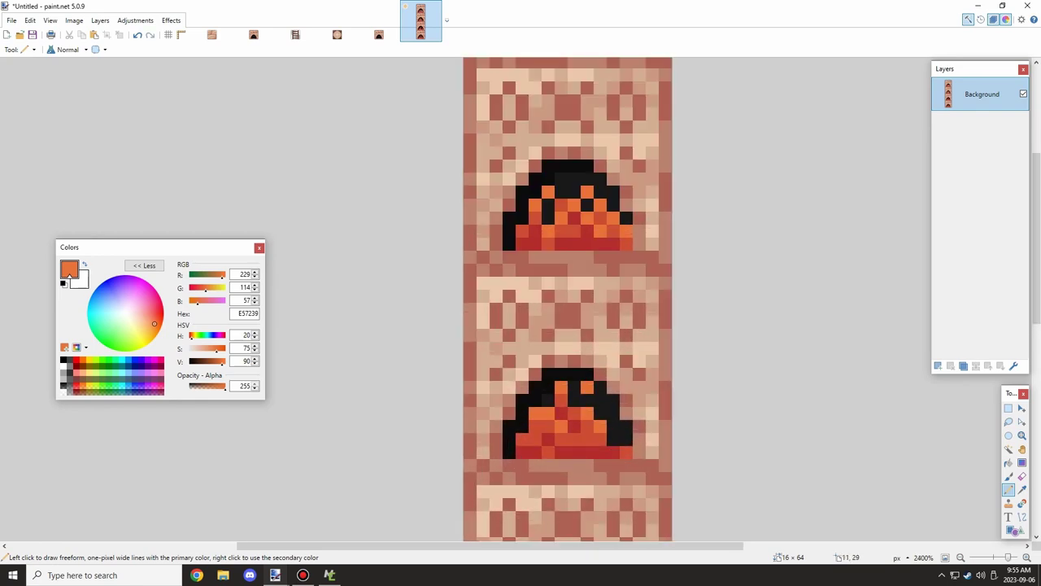
scroll(614, 439, "down", 6, "ctrl")
scroll(615, 496, "up", 5, "ctrl")
scroll(604, 285, "down", 5, "ctrl")
scroll(582, 334, "up", 5, "ctrl")
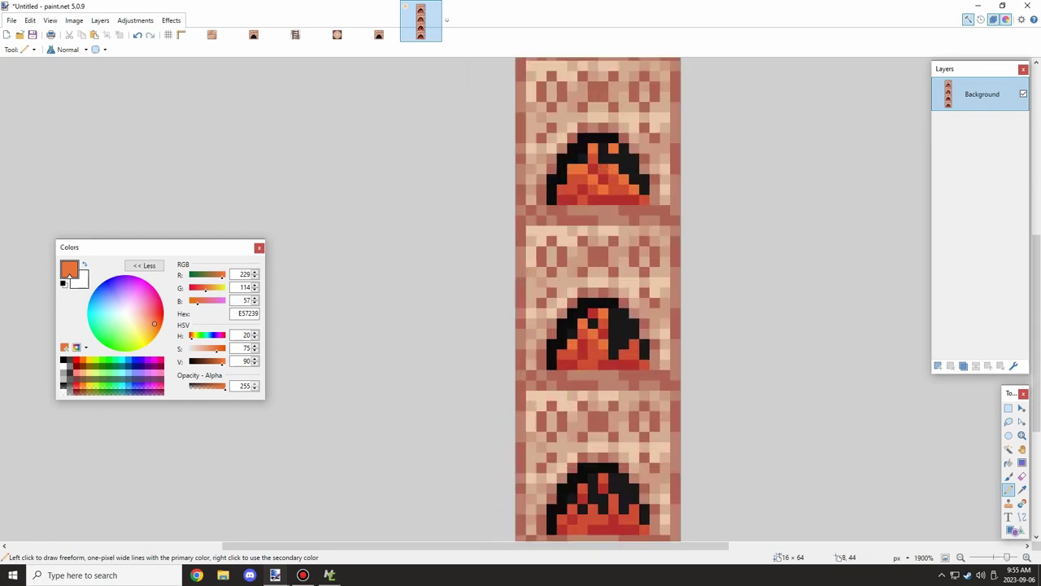
Add orange highlight pixels to the tongues and upper edge of the third frame's flame.
left_click(644, 354)
scroll(620, 291, "down", 3, "ctrl")
left_click(631, 324)
scroll(625, 366, "up", 5, "ctrl")
scroll(621, 244, "down", 5, "ctrl")
scroll(628, 162, "up", 5, "ctrl")
left_click(625, 209)
scroll(632, 231, "down", 5, "ctrl")
scroll(650, 244, "up", 3, "ctrl")
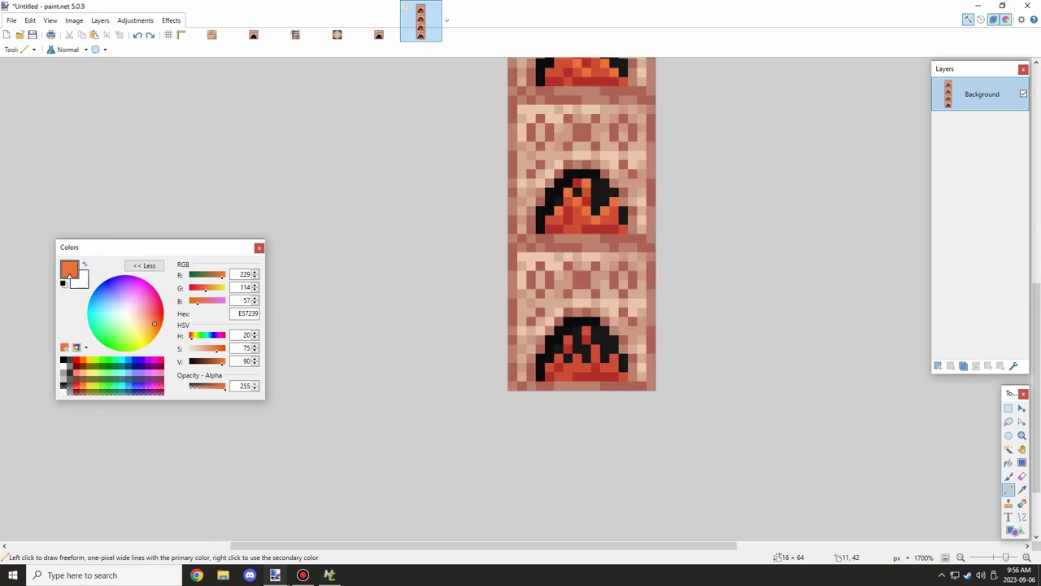
left_click(614, 192)
left_click(624, 210)
Add orange highlight pixels to the tongues and sides of the fourth frame's flame.
scroll(625, 202, "down", 4, "ctrl")
scroll(619, 225, "up", 3, "ctrl")
scroll(622, 162, "down", 4, "ctrl")
scroll(608, 159, "up", 2, "ctrl")
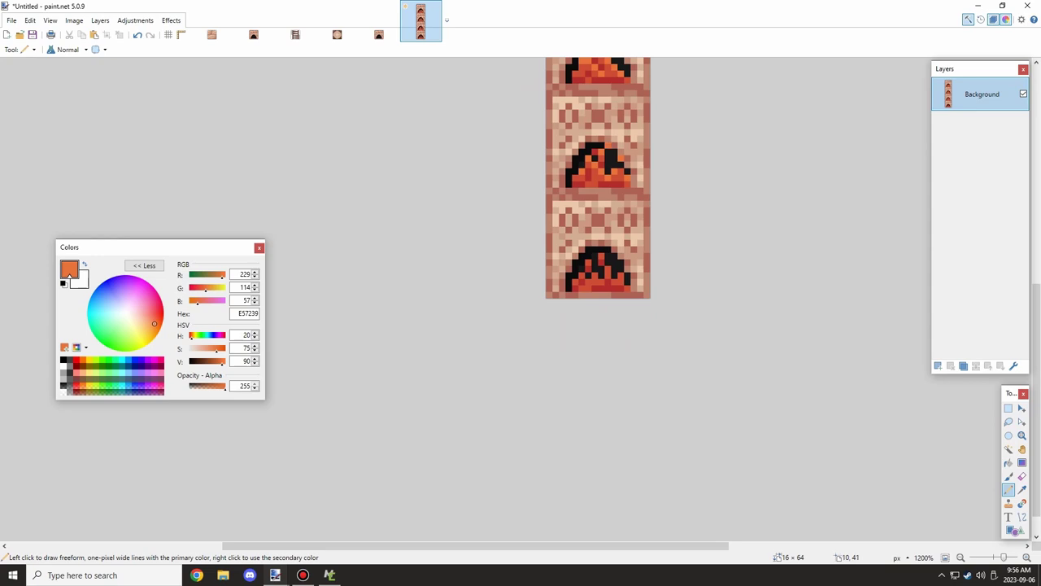
scroll(614, 158, "up", 2, "ctrl")
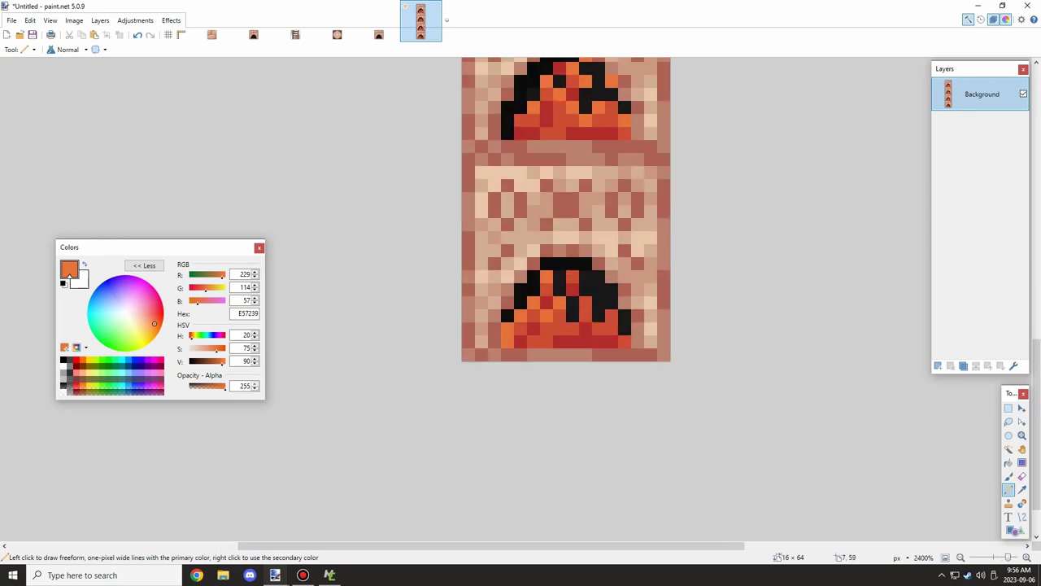
scroll(569, 296, "down", 7, "ctrl")
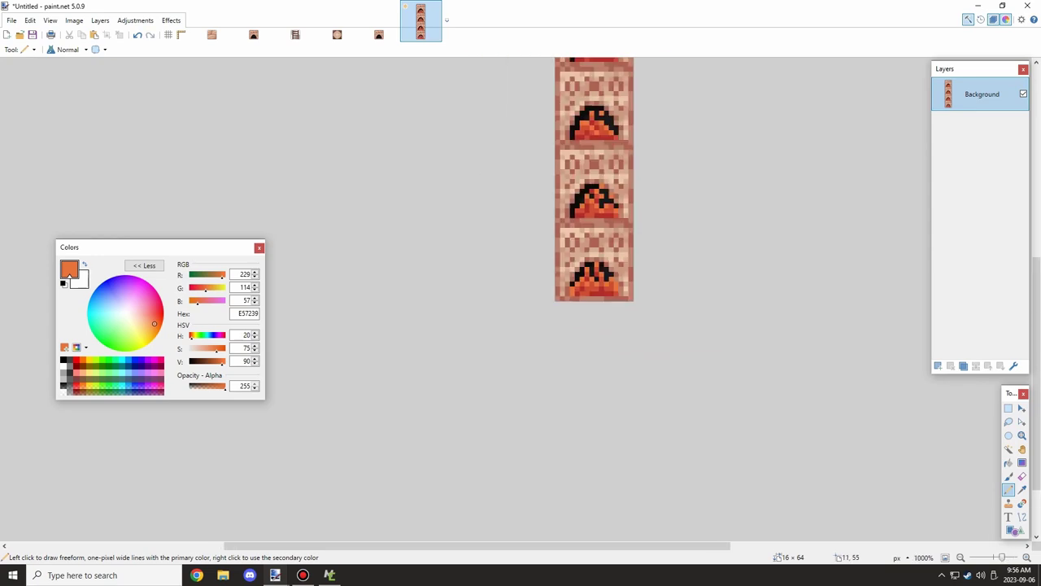
scroll(602, 244, "up", 2, "ctrl")
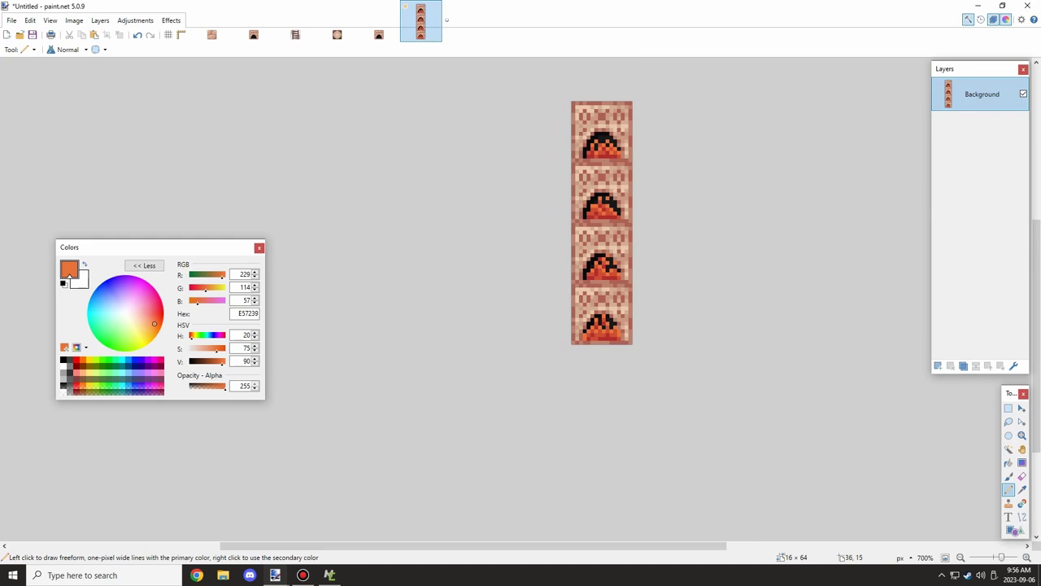
scroll(713, 159, "down", 1, "ctrl")
scroll(618, 180, "up", 4, "ctrl")
scroll(661, 391, "down", 3, "ctrl")
scroll(673, 350, "up", 2, "ctrl")
scroll(671, 317, "down", 2, "ctrl")
scroll(677, 288, "up", 2, "ctrl")
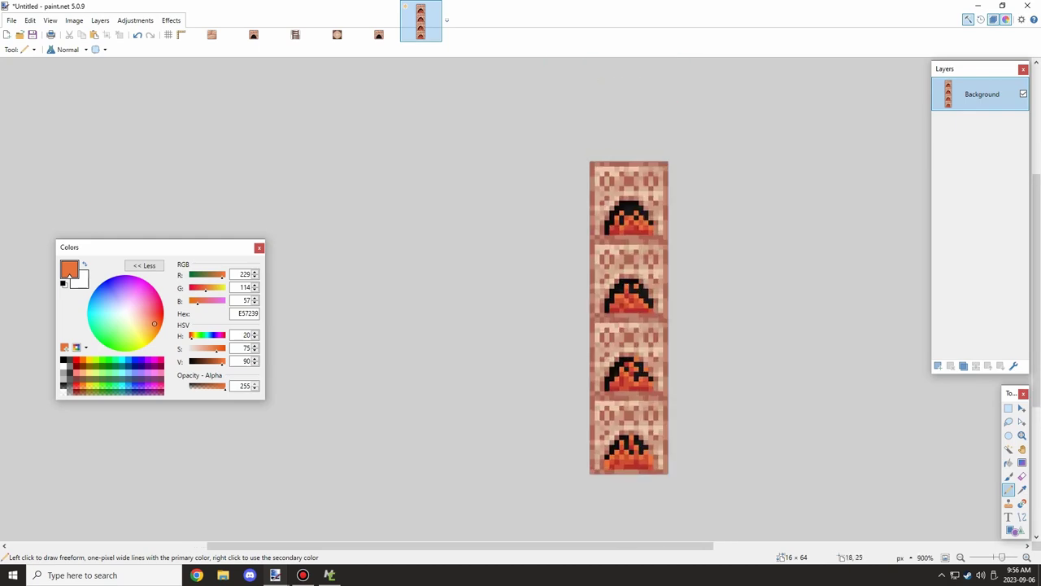
Inspect the four flame frames of the kiln texture at different zoom levels.
key("z")
scroll(677, 283, "down", 2, "ctrl")
key("ctrl+b")
scroll(457, 71, "down", 3, "ctrl")
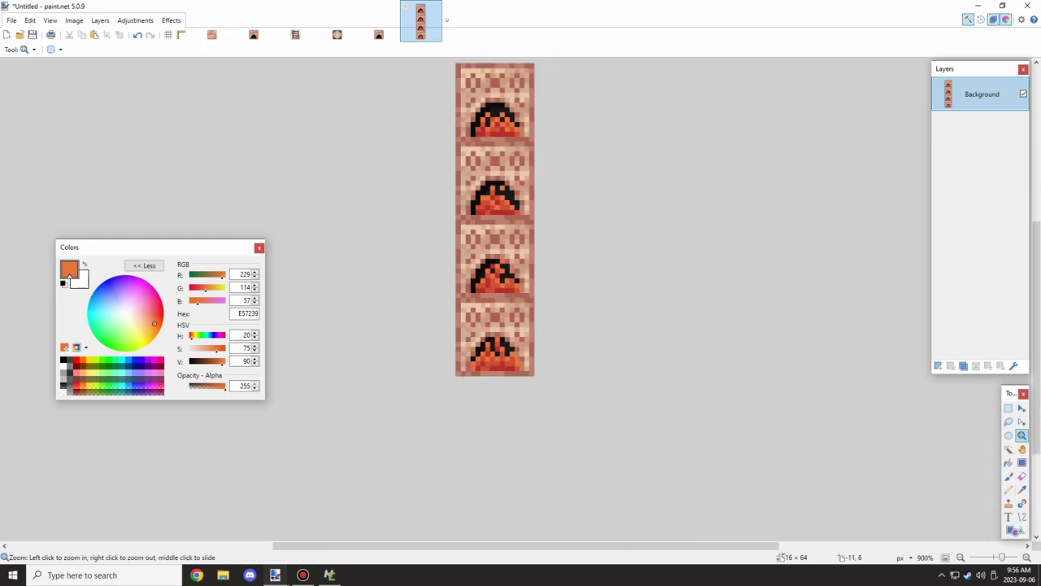
scroll(504, 209, "down", 1, "ctrl")
left_click(12, 20)
scroll(503, 232, "up", 6, "ctrl")
left_click(1009, 490)
left_click_drag(440, 352, 440, 341)
scroll(487, 294, "down", 2, "ctrl")
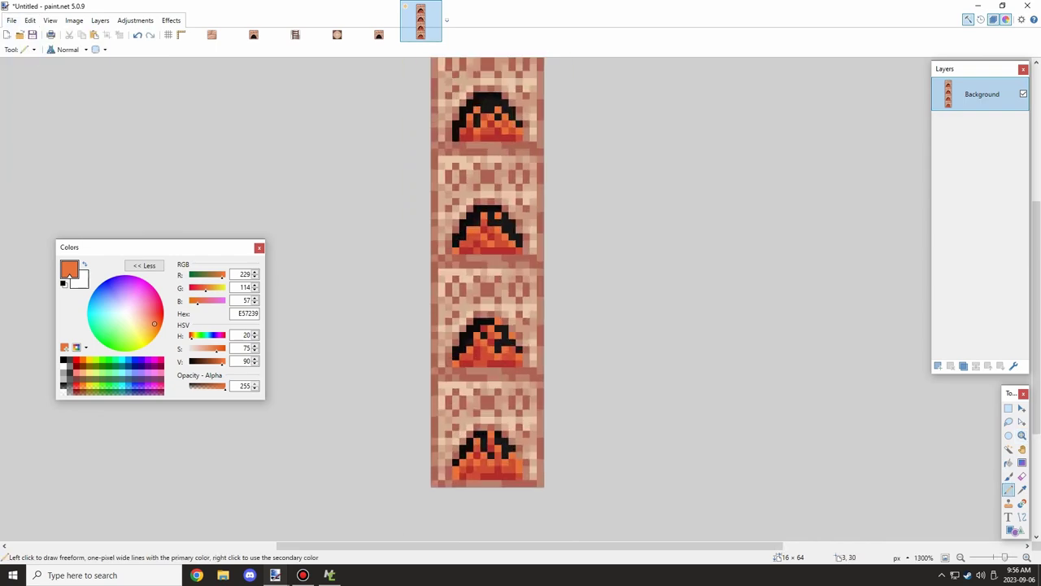
scroll(487, 294, "up", 3, "ctrl")
scroll(487, 295, "down", 3, "ctrl")
scroll(486, 294, "up", 2, "ctrl")
scroll(440, 357, "down", 2, "ctrl")
scroll(457, 318, "up", 4, "ctrl")
scroll(480, 292, "down", 5, "ctrl")
scroll(495, 224, "up", 2, "ctrl")
scroll(496, 228, "down", 4, "ctrl")
scroll(498, 203, "up", 4, "ctrl")
scroll(498, 191, "down", 1, "ctrl")
Save the flame animation strip as kiln_block_on.png, close the image editor and return to MCreator.
left_click(11, 20)
left_click(34, 104)
left_click(255, 96)
left_click(107, 264)
type("_on.png")
left_click(329, 302)
left_click(1027, 5)
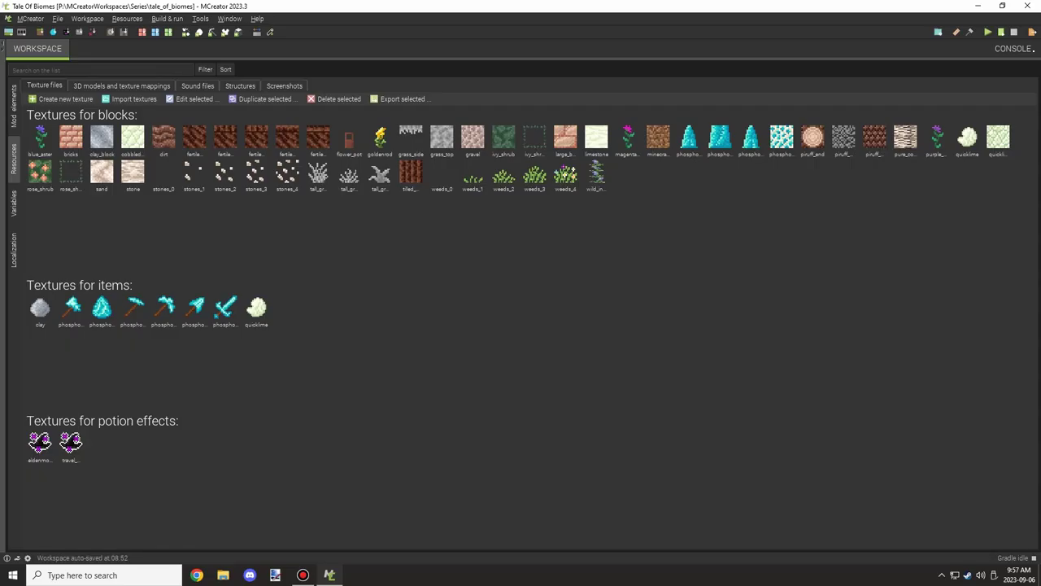
Delete the quicklime texture from the block textures.
left_click(967, 141)
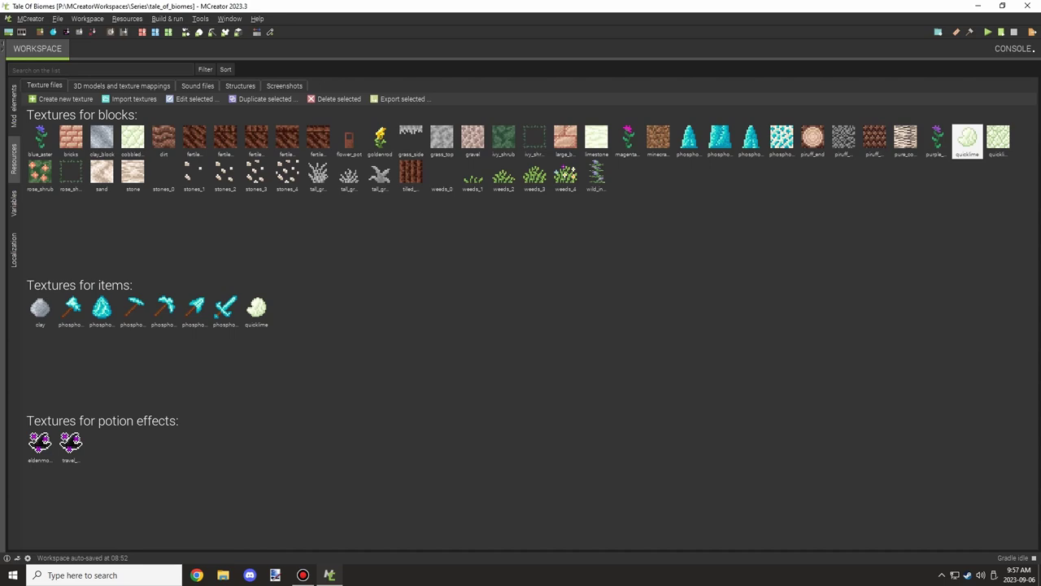
key("Delete")
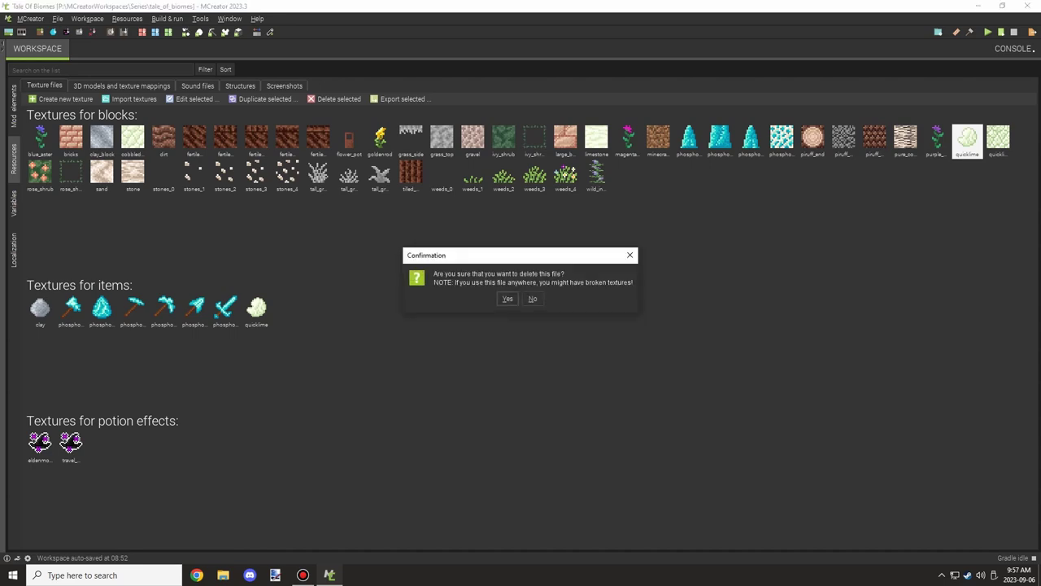
key("Return")
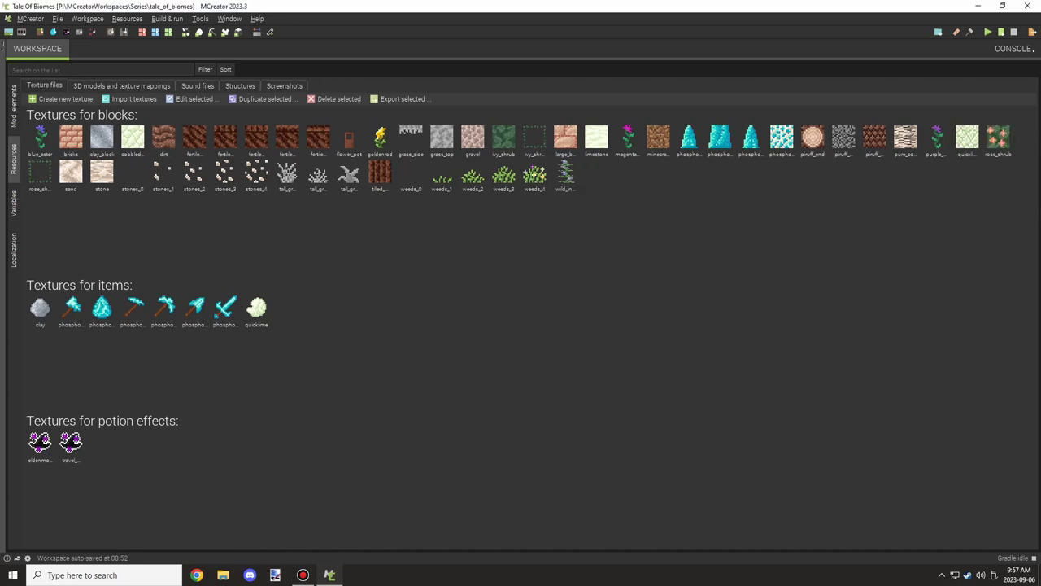
Import kiln_base.png, kiln_block.png and kiln_ladder.png from the Desktop as block textures.
left_click(131, 99)
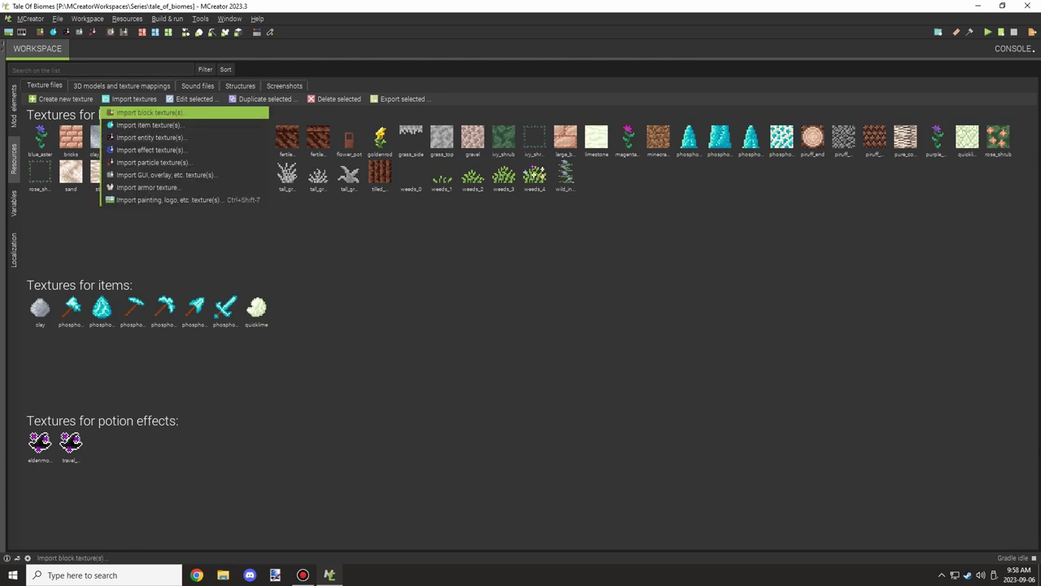
left_click(149, 112)
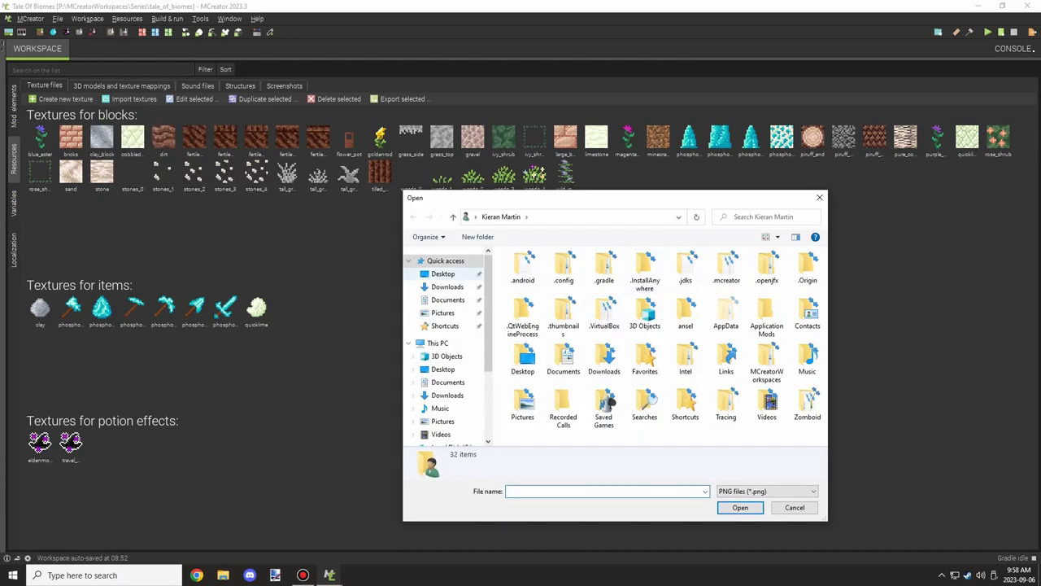
left_click(615, 276)
left_click(661, 276, "ctrl")
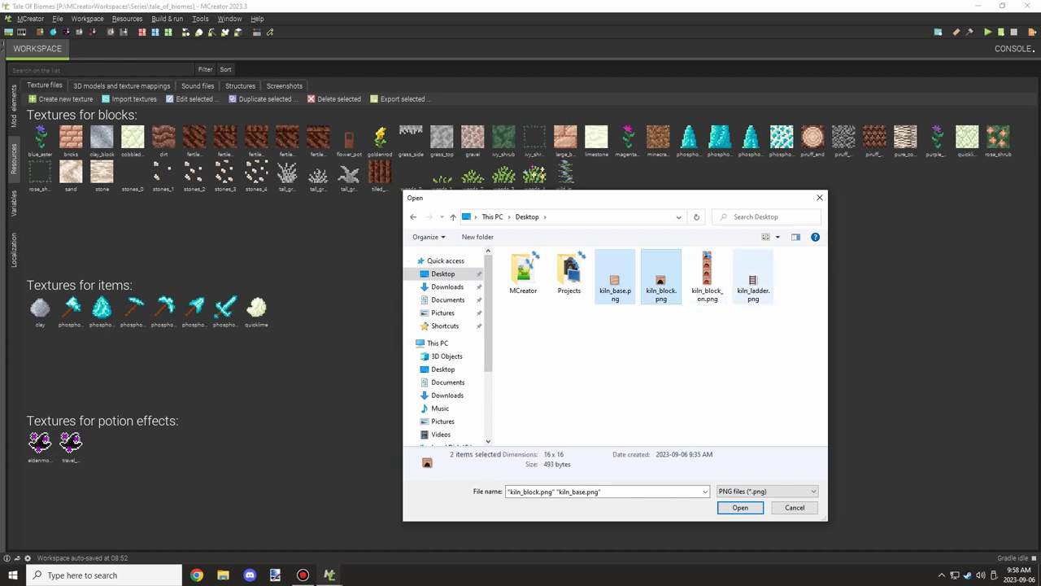
left_click(752, 280, "ctrl")
left_click(740, 507)
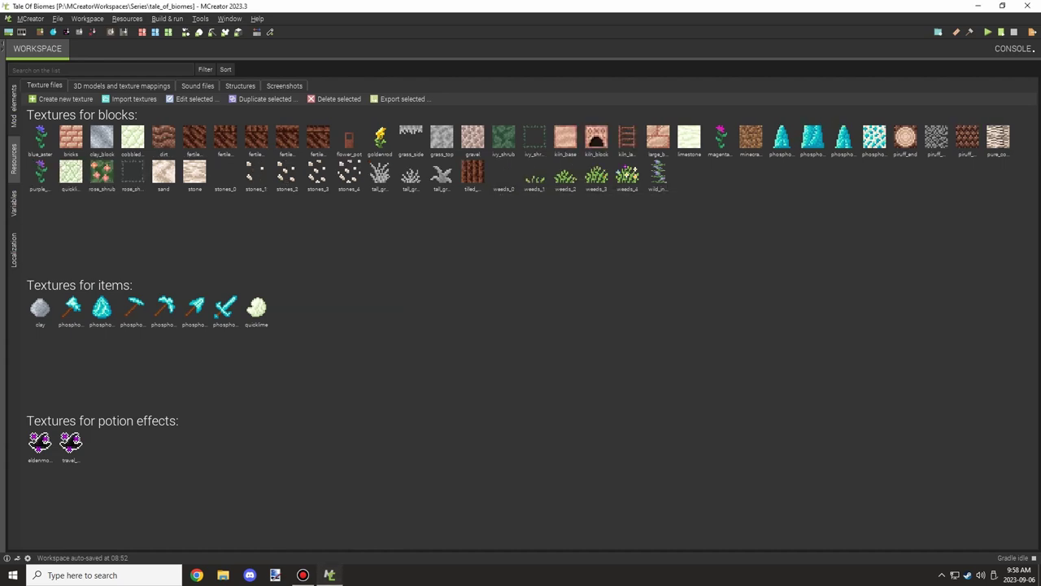
Create an animated texture from the kiln_block_on.png animation strip with a frame duration of 4 ticks.
left_click(121, 87)
left_click(45, 86)
left_click(61, 99)
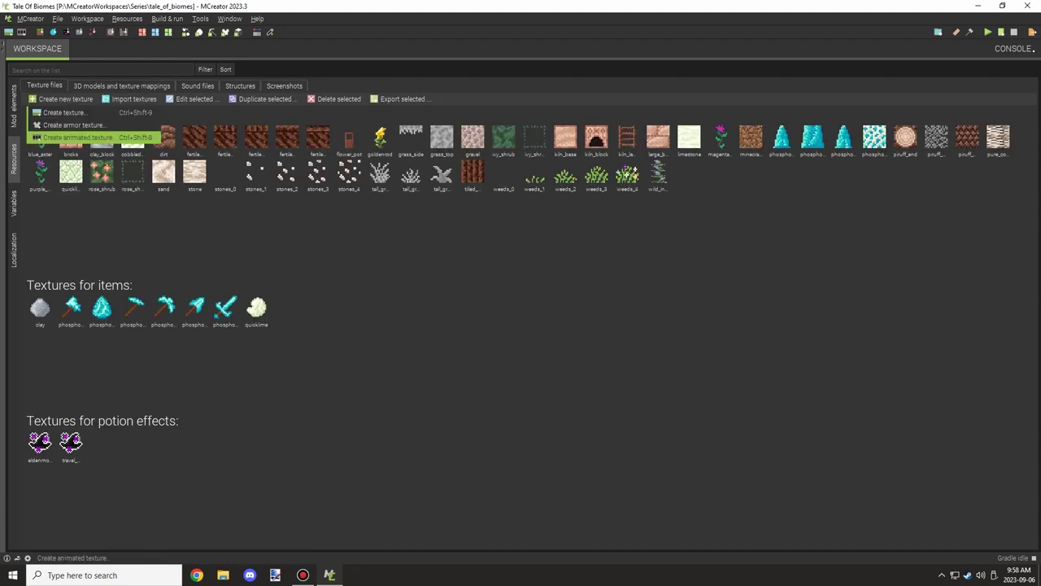
left_click(77, 138)
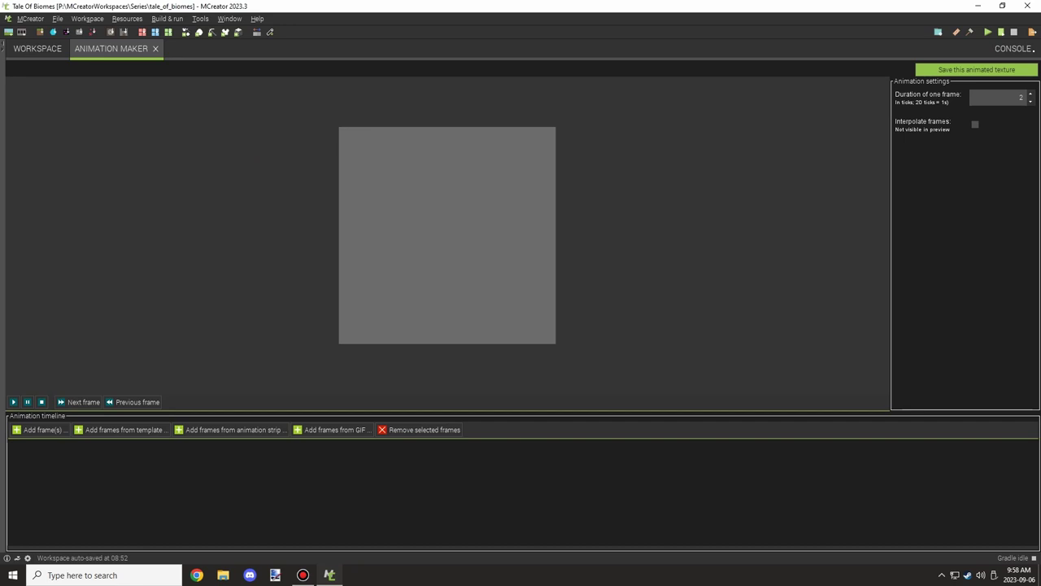
left_click(232, 430)
left_click(535, 217)
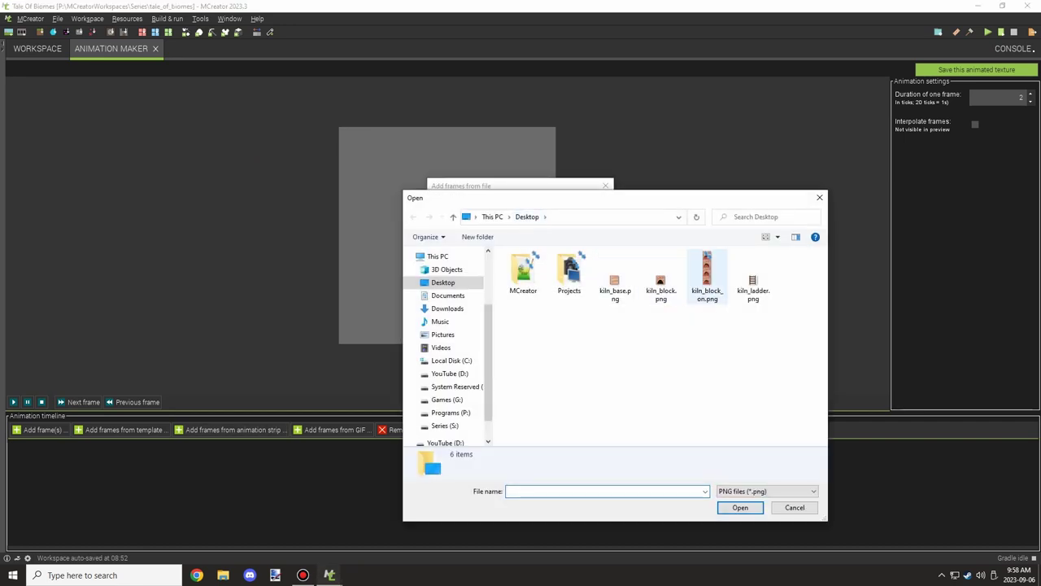
double_click(706, 276)
left_click(503, 368)
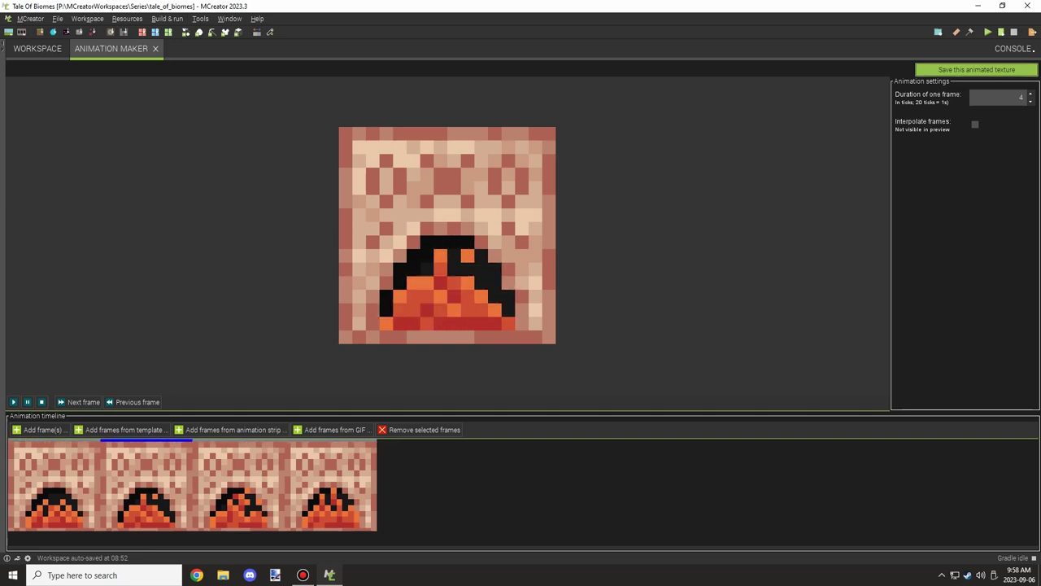
Save the animated texture as a block texture named kiln_block_on with a size of 16 x 16.
left_click(976, 70)
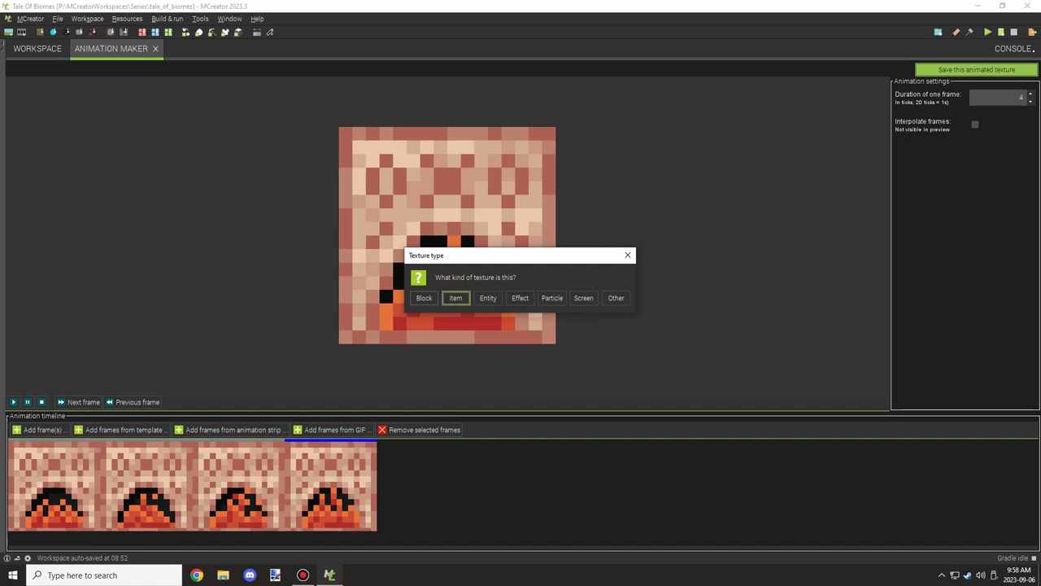
left_click(424, 298)
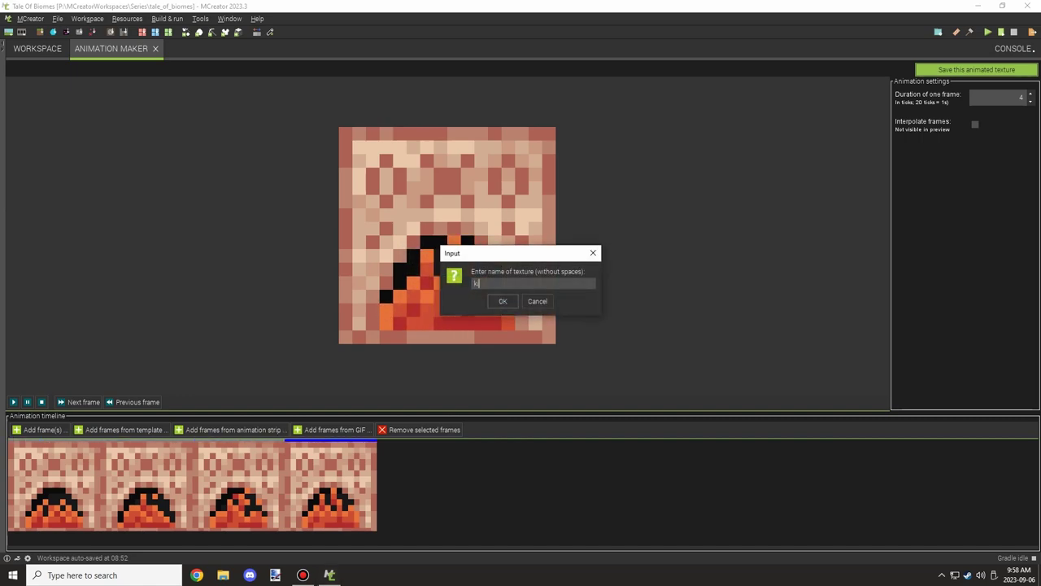
type("kiln_b")
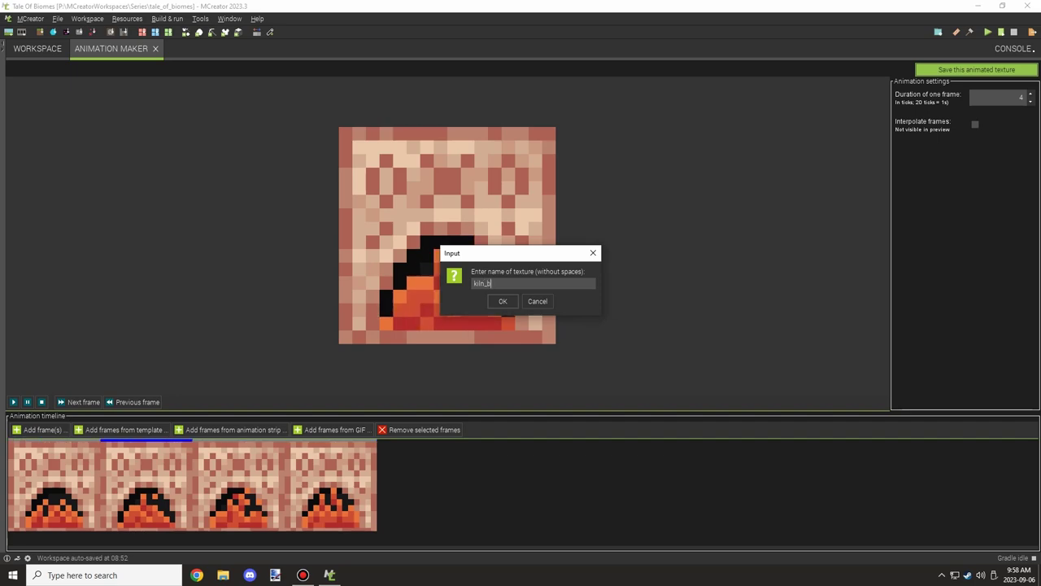
type("loc")
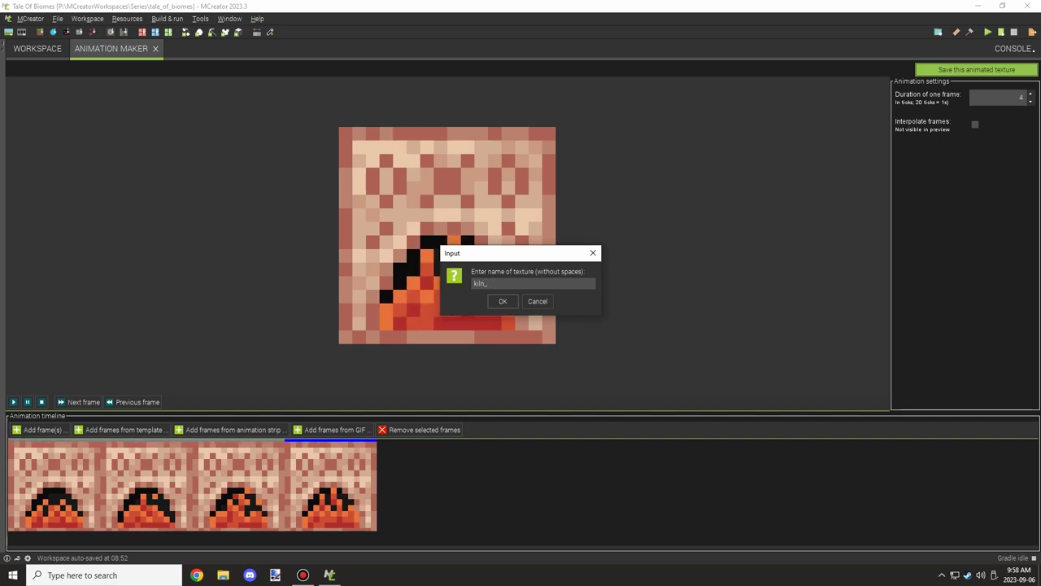
type("k_on")
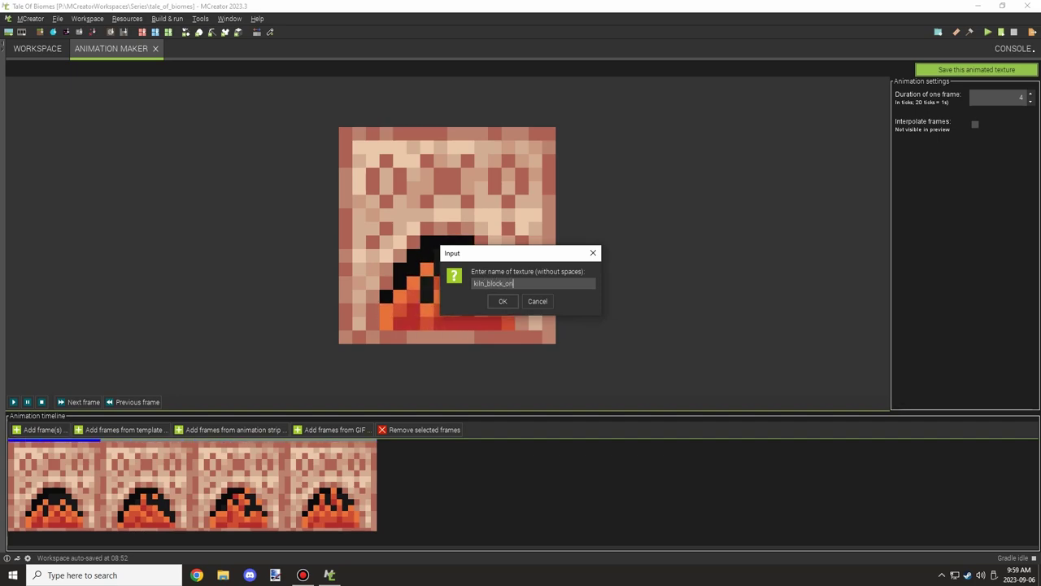
key("Return")
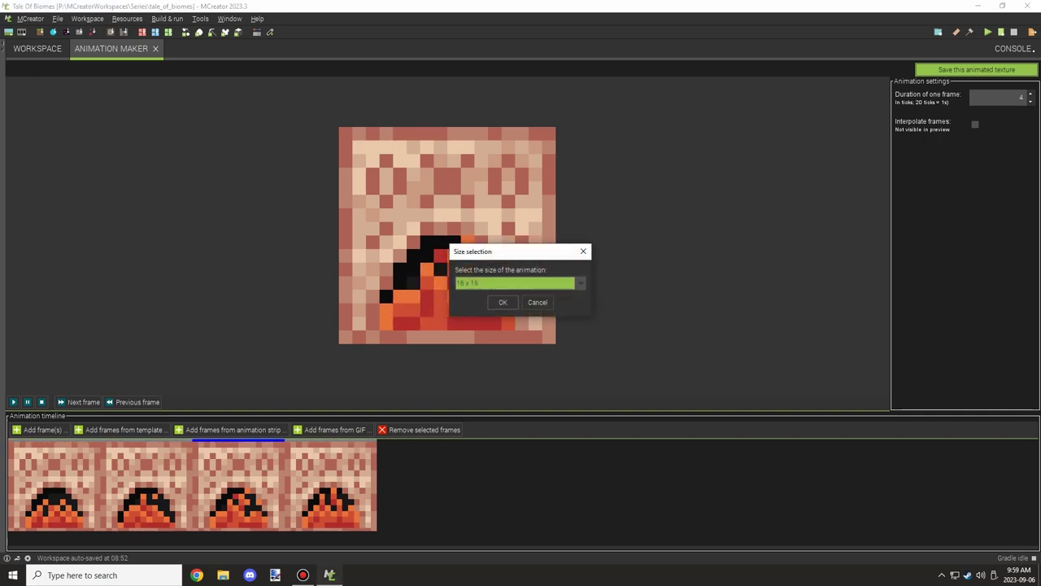
key("Return")
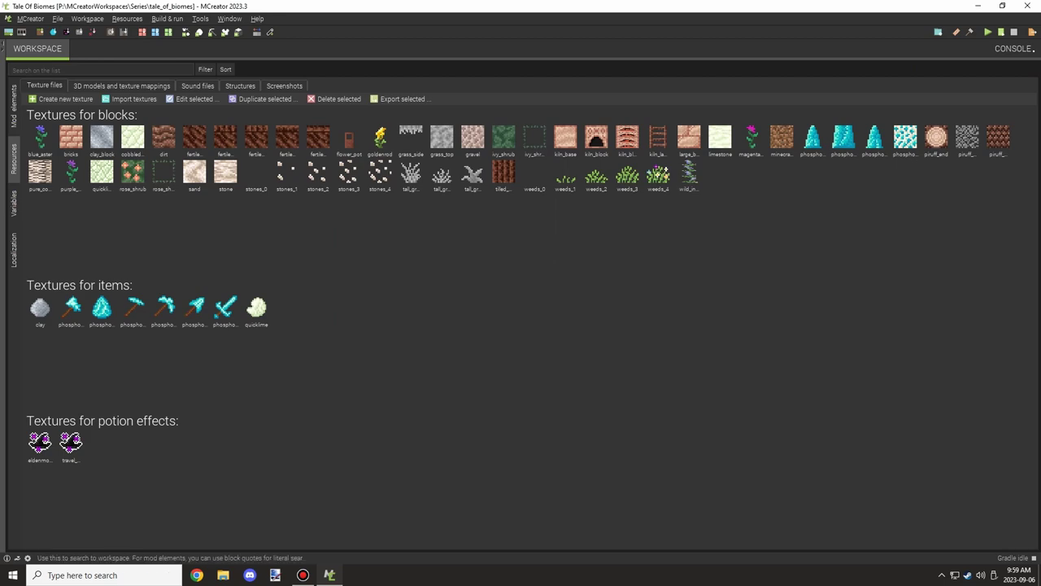
Check the kiln_base, kiln_block, kiln_block_on and kiln_ladder block textures and open the list of 3D models.
left_click(566, 141)
left_click(596, 141)
left_click(628, 141)
left_click(658, 140)
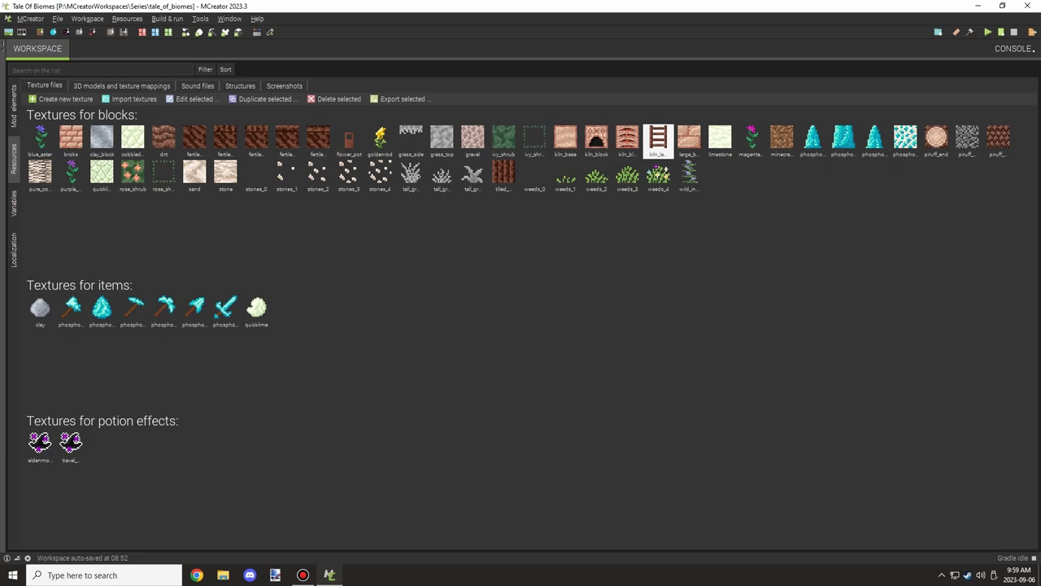
left_click(121, 85)
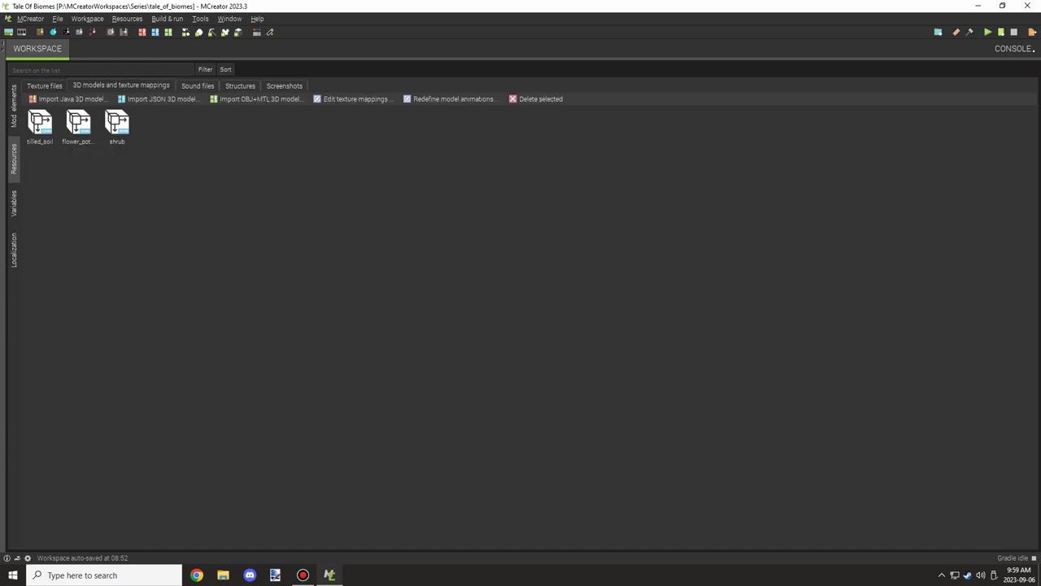
left_click(73, 99)
key("Return")
key("Escape")
Import the kiln_ladder.json file from the Desktop as a JSON 3D model.
left_click(163, 99)
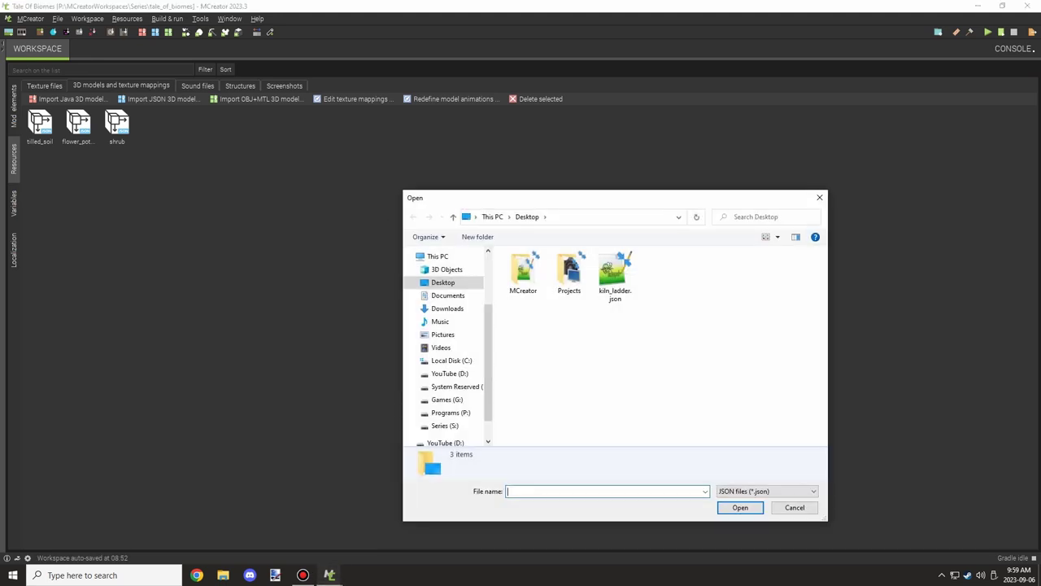
left_click(615, 276)
key("Return")
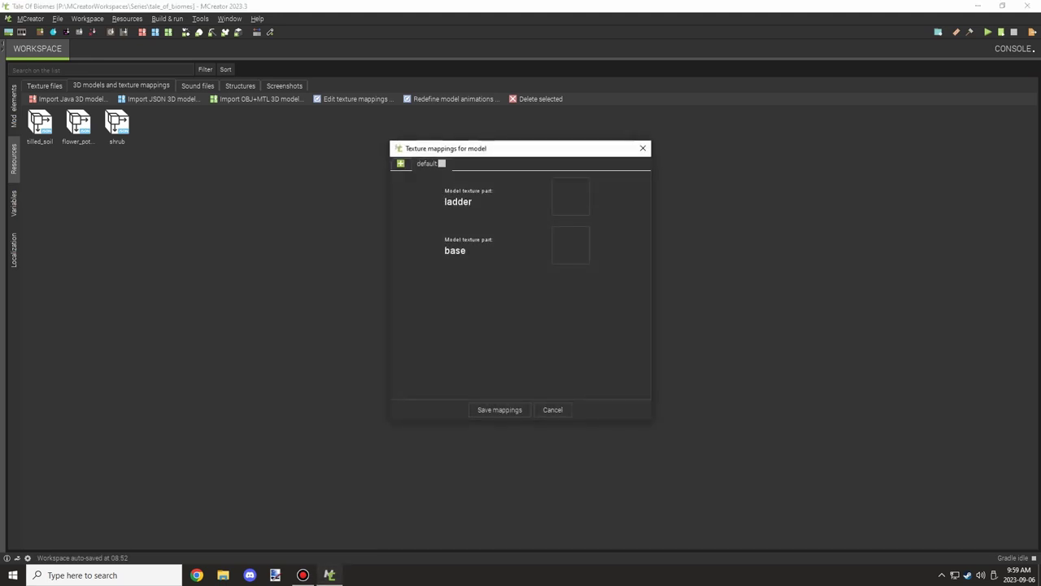
Map the kiln_ladder texture to the model's ladder part and kiln_base to its base part, and save the mappings.
left_click(571, 197)
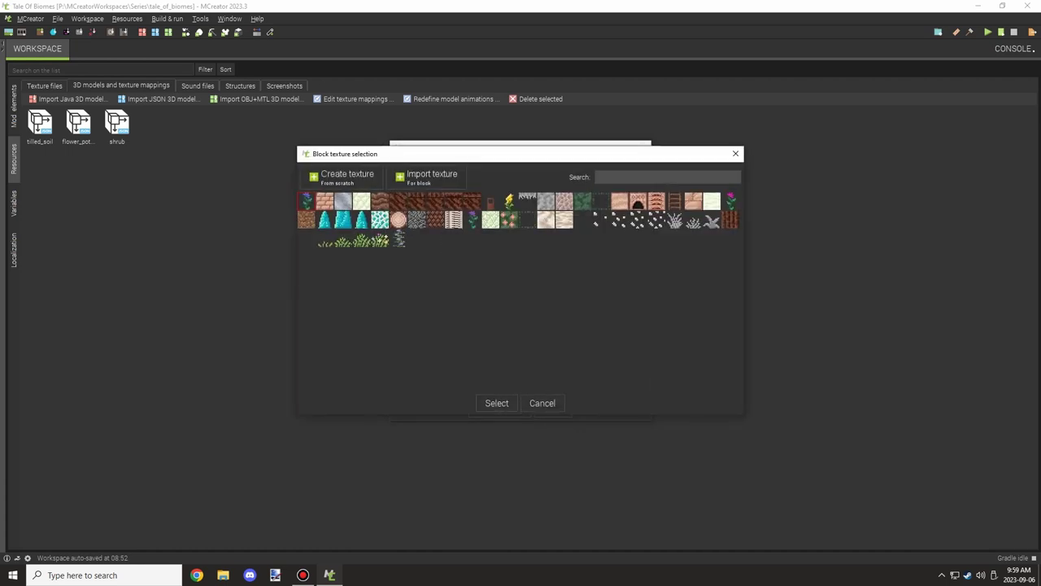
left_click(496, 403)
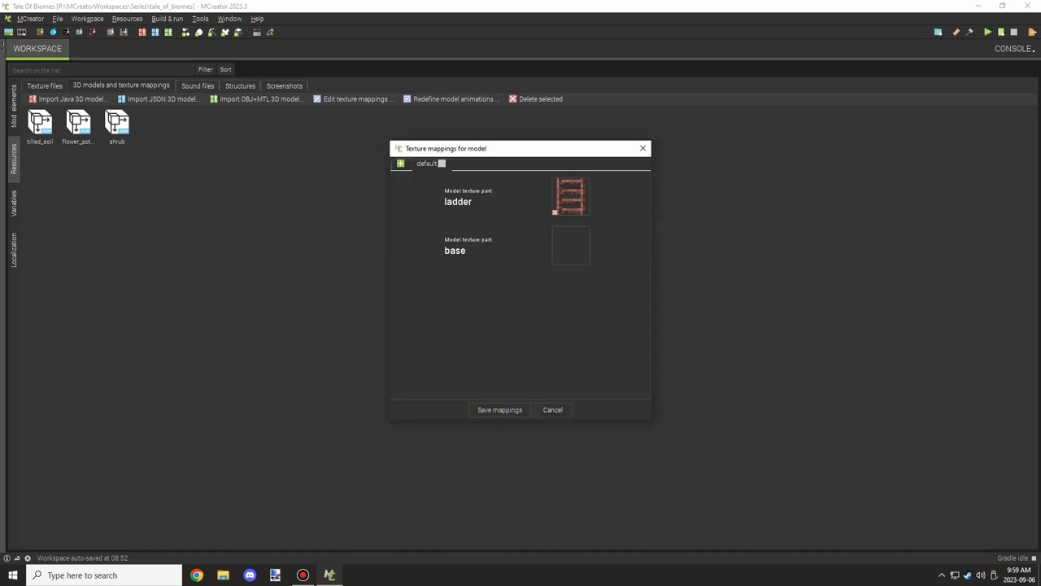
left_click(570, 245)
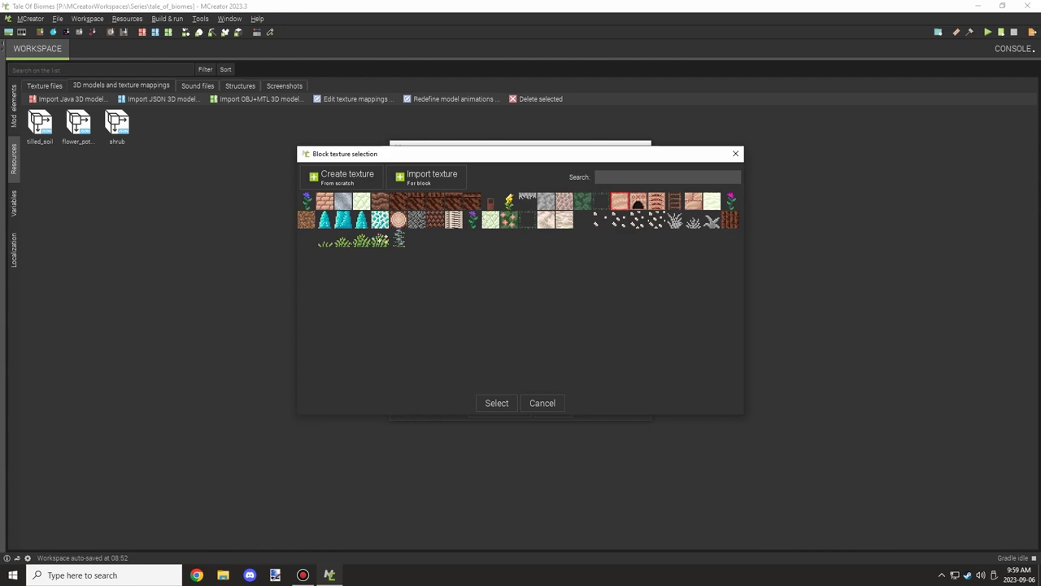
left_click(496, 402)
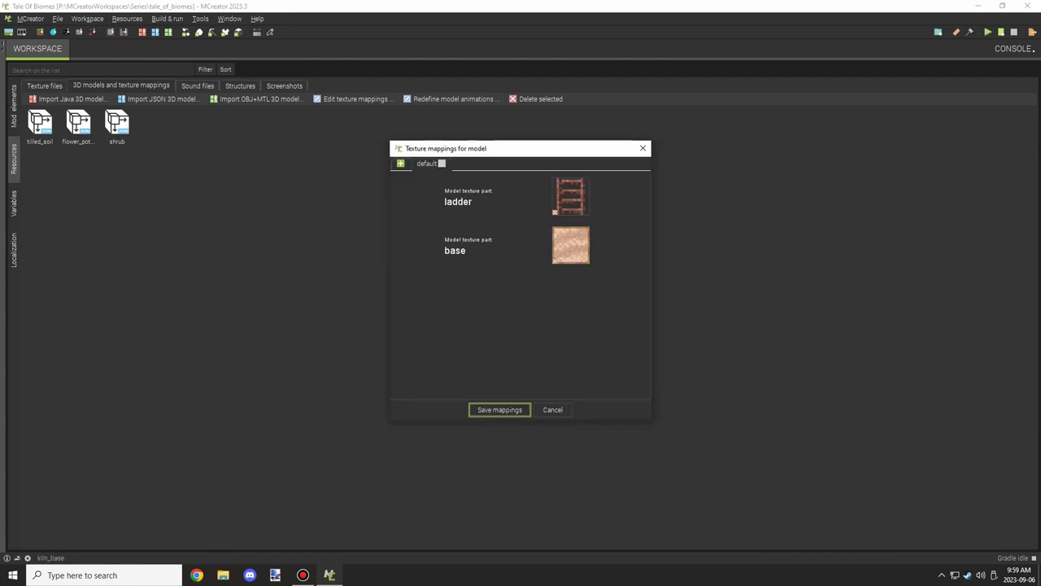
left_click(500, 409)
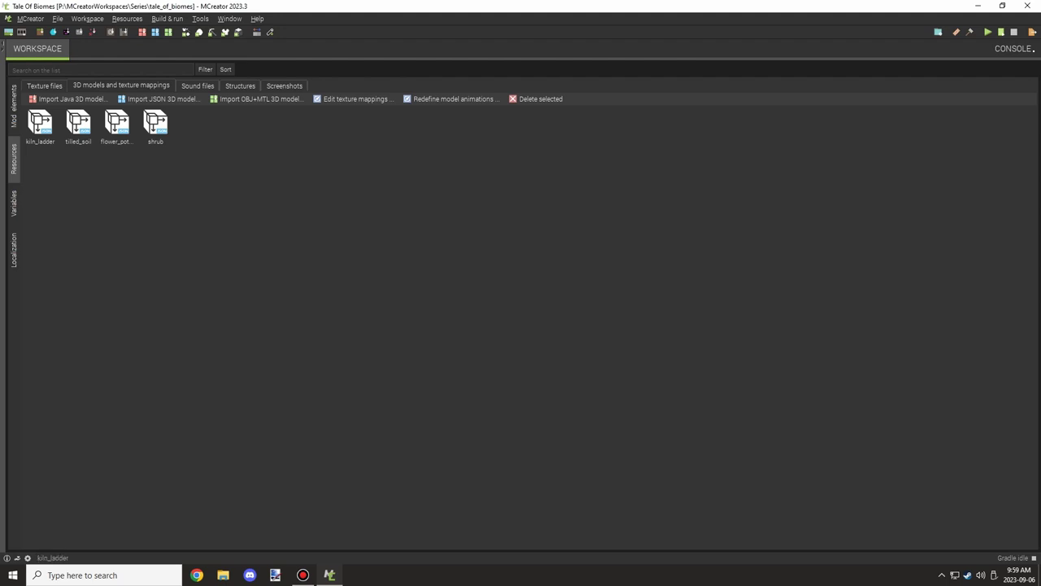
Check the kiln_ladder entry among the 3D models and return to the texture files.
left_click(39, 126)
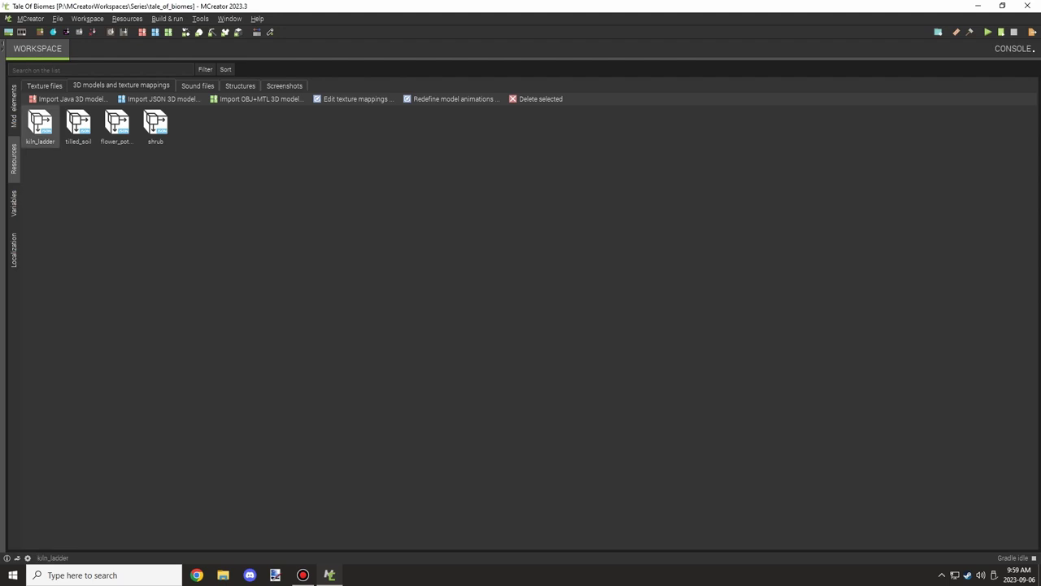
left_click(45, 86)
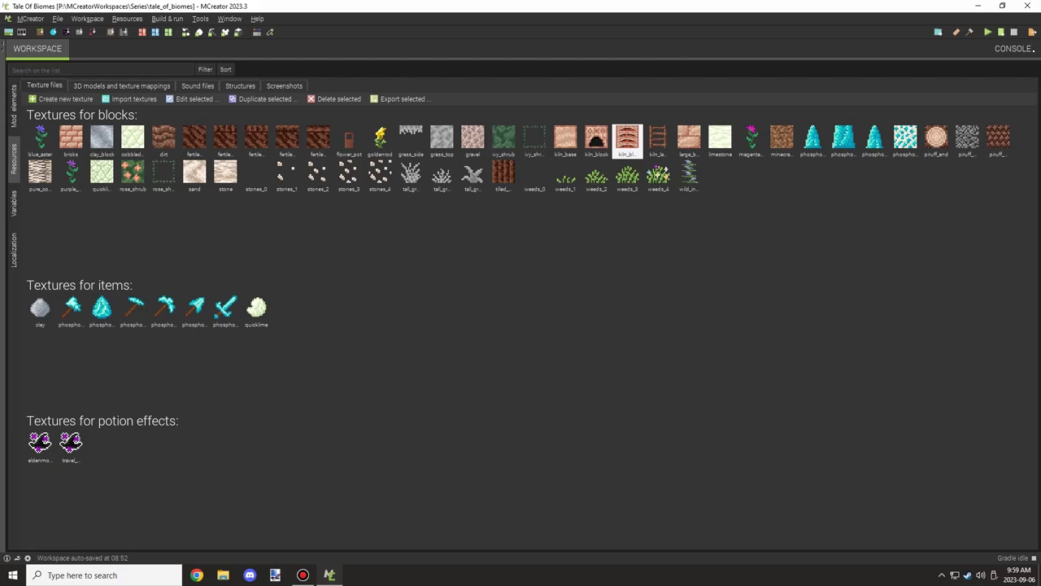